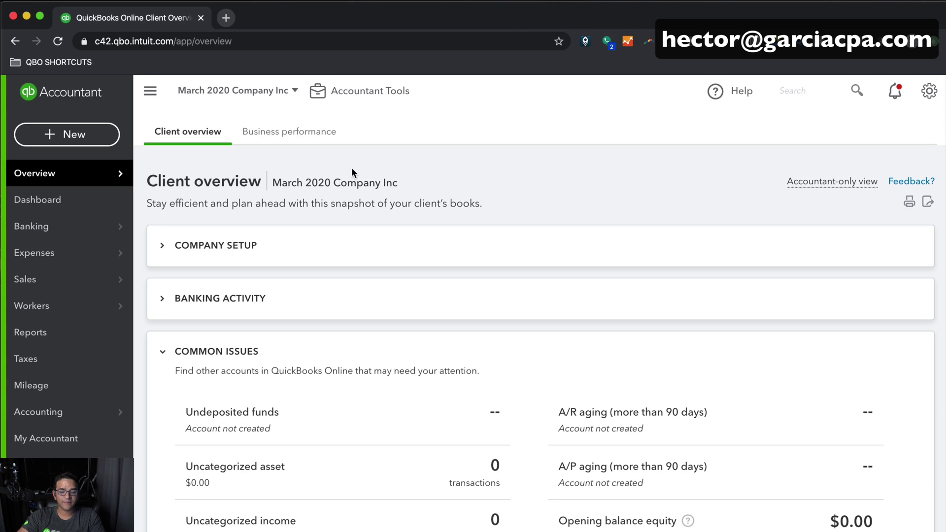
Start a new account in the Chart of Accounts with account type Bank and detail type Cash on hand
mouse_move(48, 414)
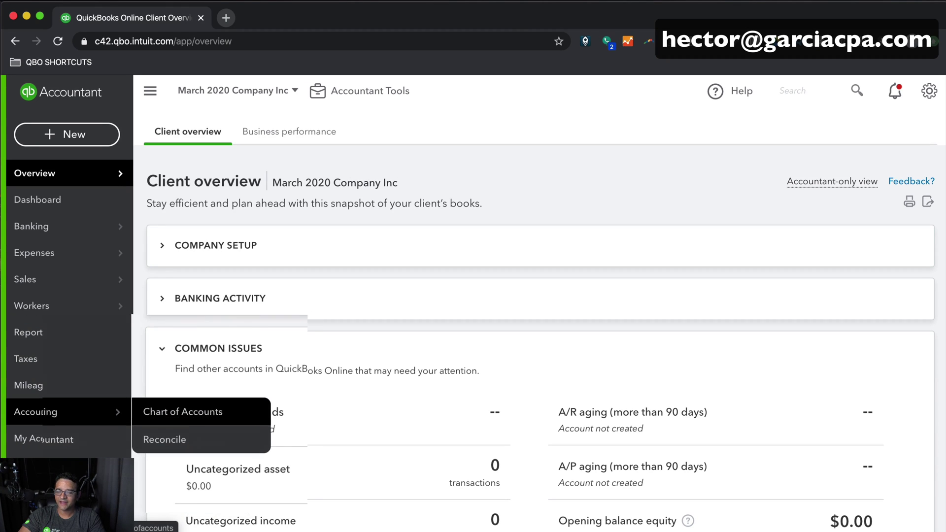
click(176, 415)
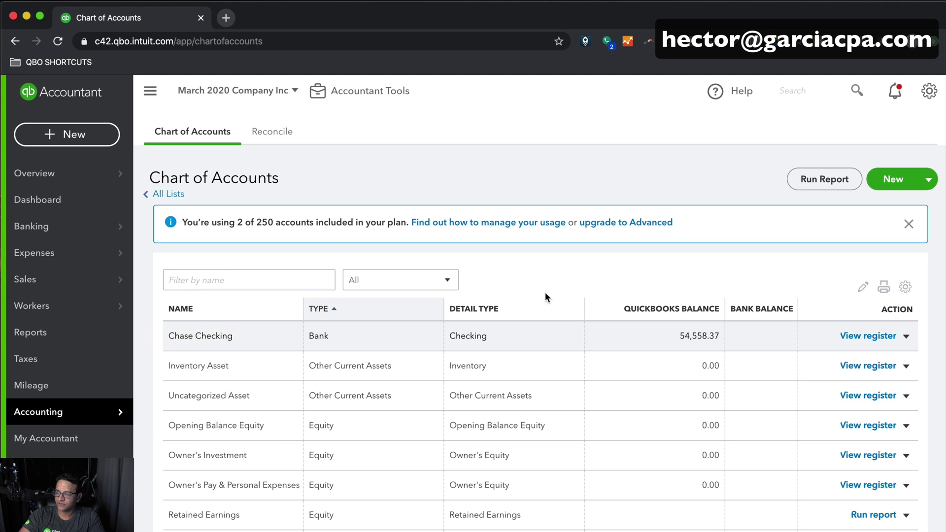
click(891, 182)
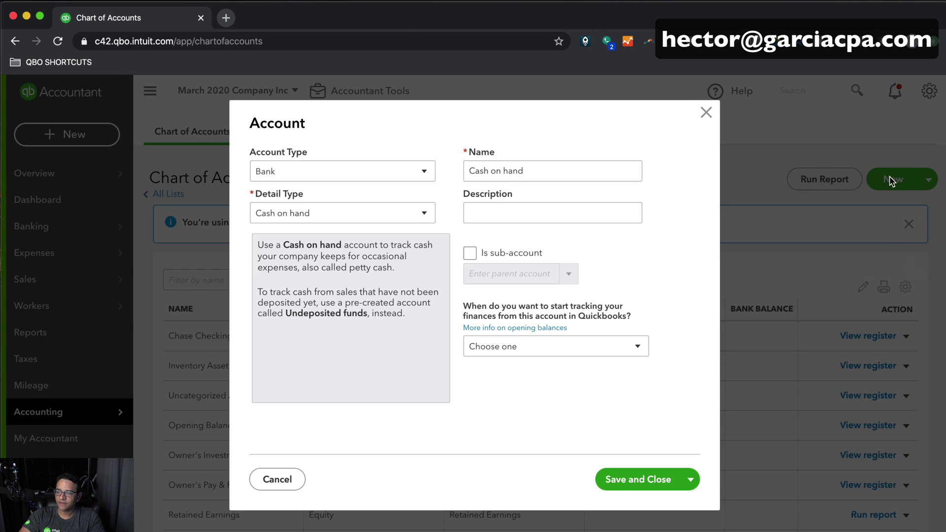
click(281, 182)
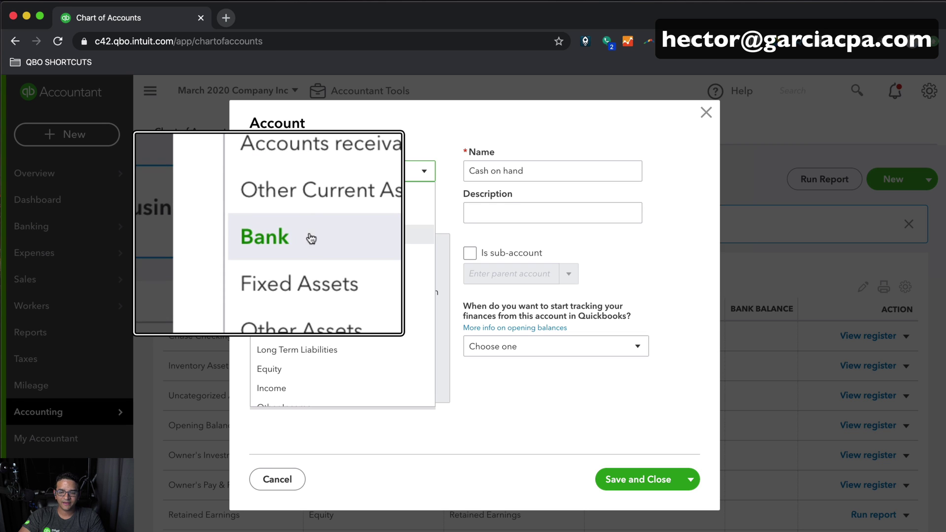
click(289, 238)
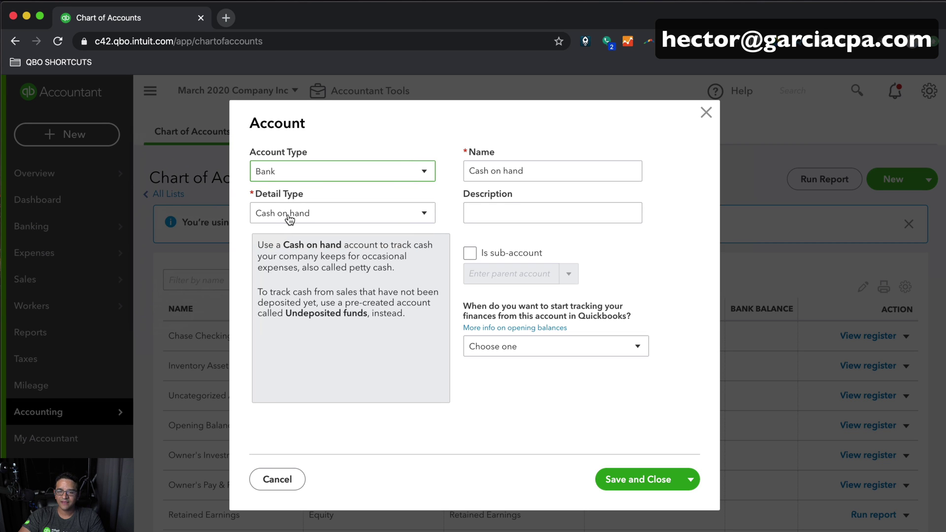
click(287, 215)
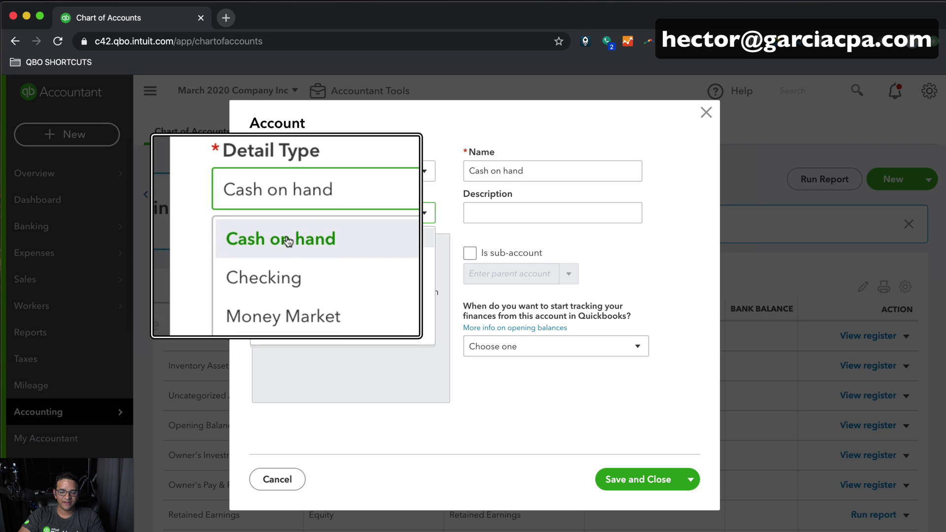
click(287, 238)
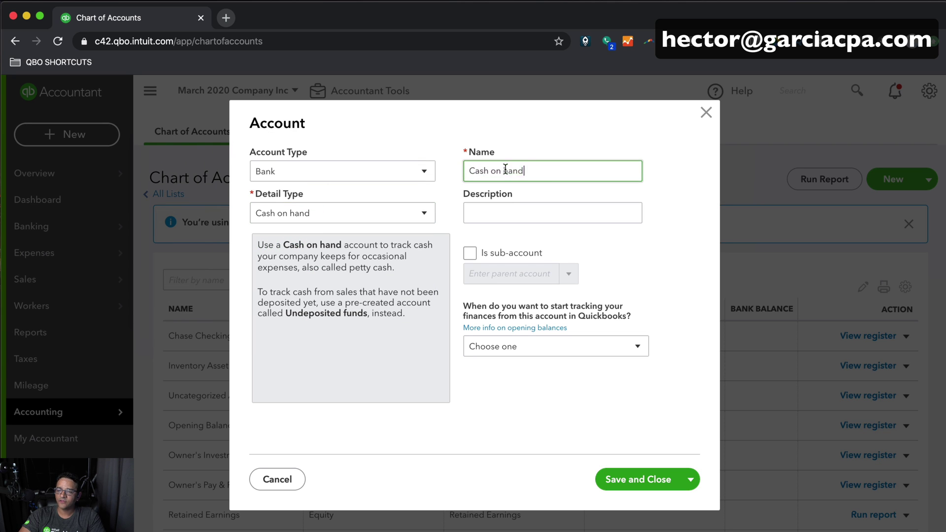
Name the new account Petty Cash, then save and close it
text(Pett)
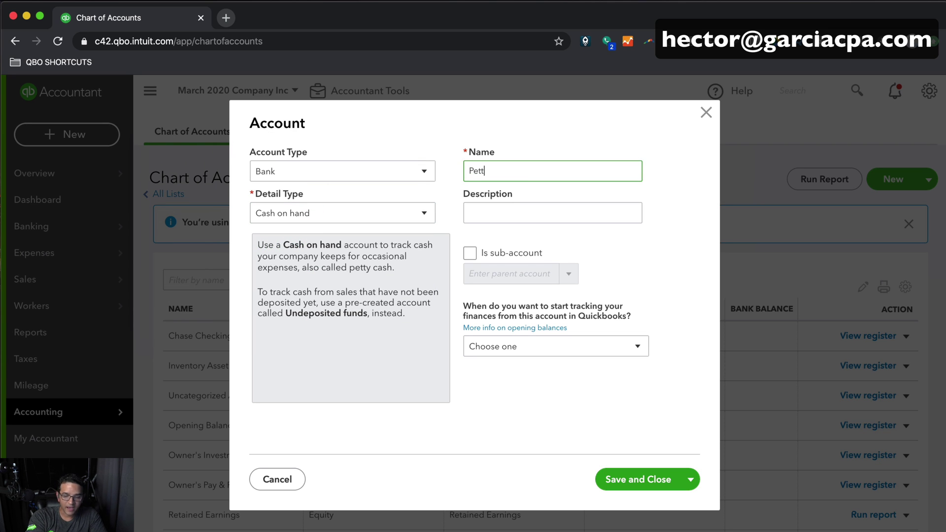
text(y Cash)
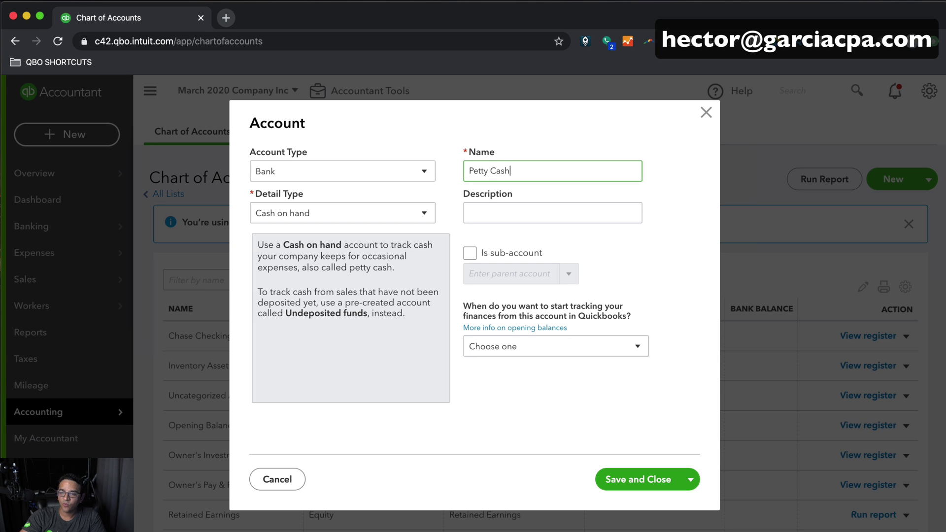
click(636, 479)
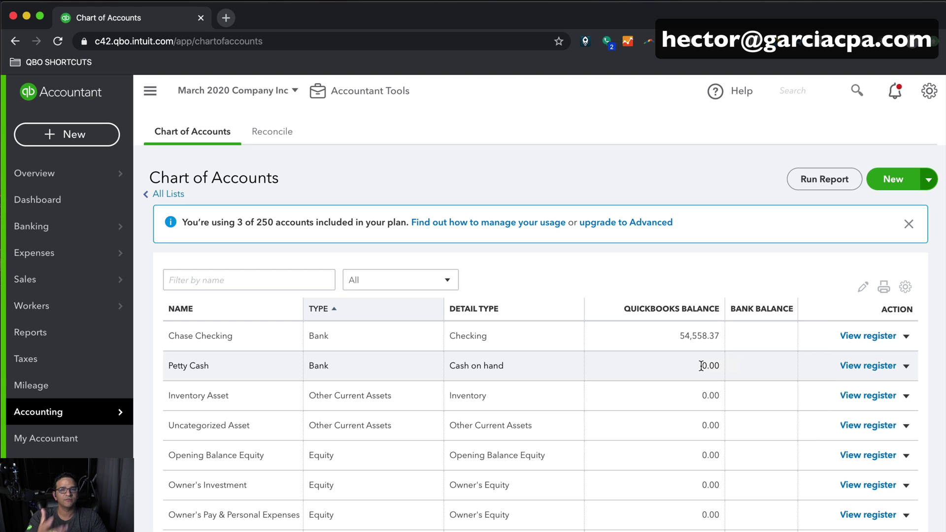
Create a new expense with Petty Cash as the payment account
click(65, 138)
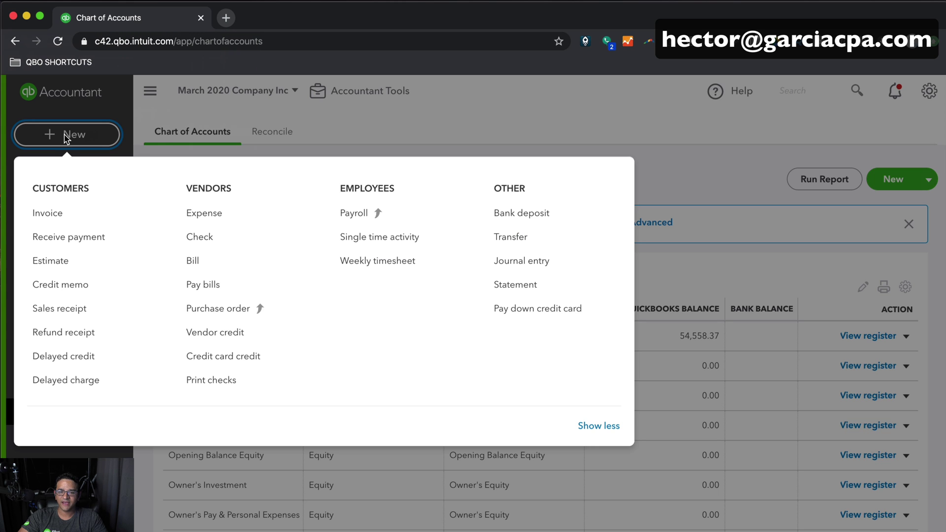
click(219, 213)
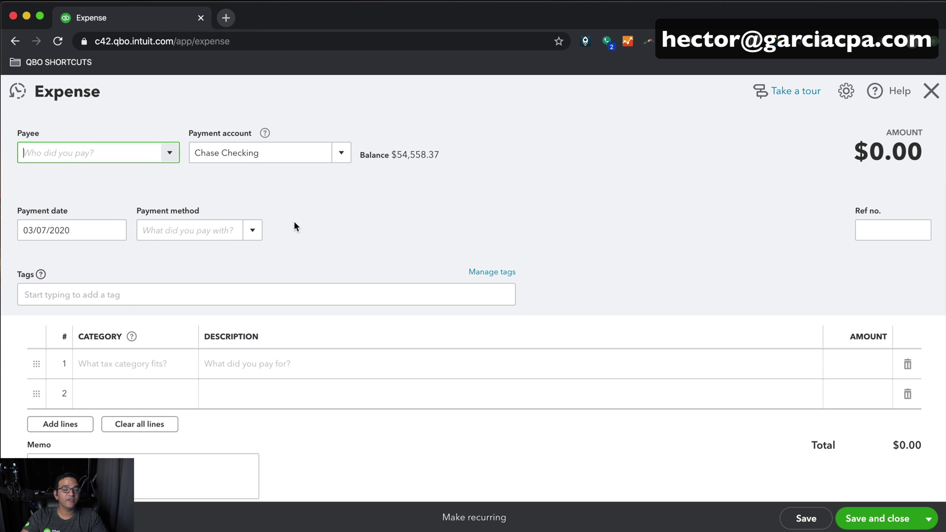
click(340, 152)
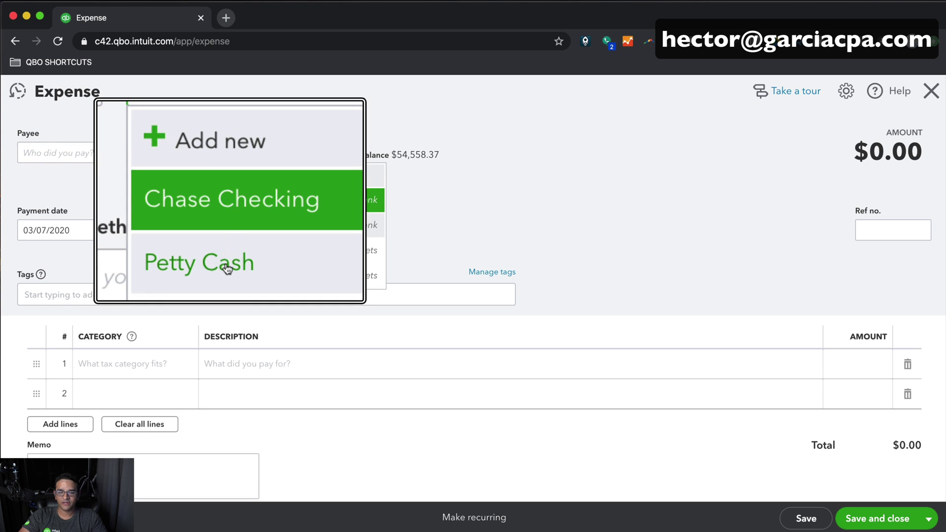
click(226, 228)
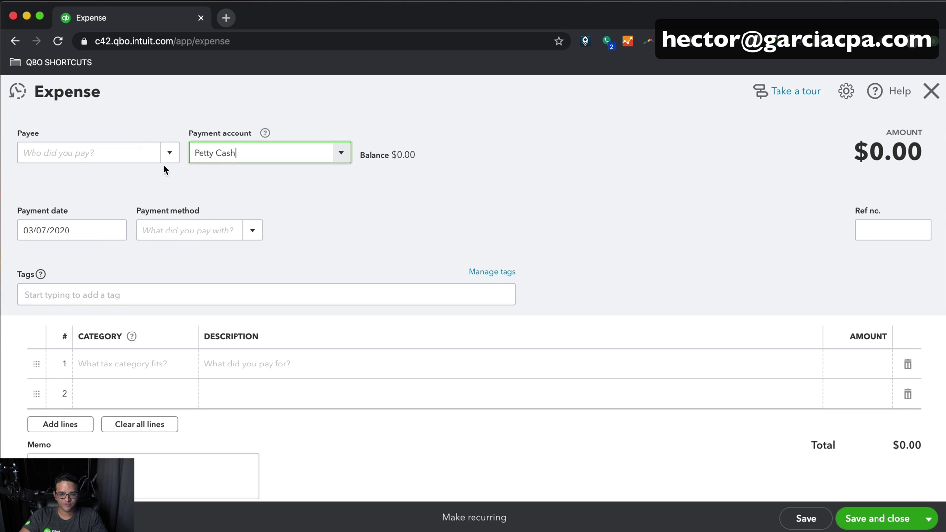
Add Home Depot as a new vendor and use it as the expense's payee
click(104, 156)
text(Home Depot)
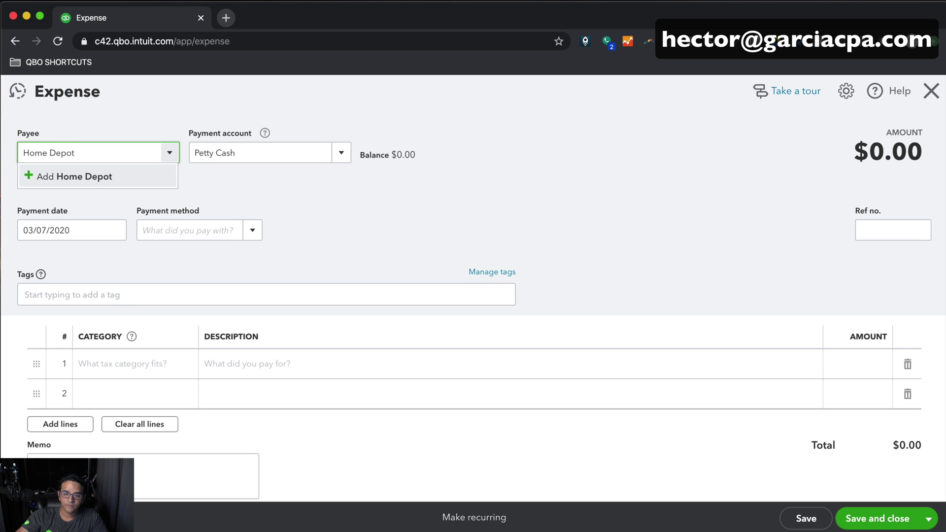
click(72, 178)
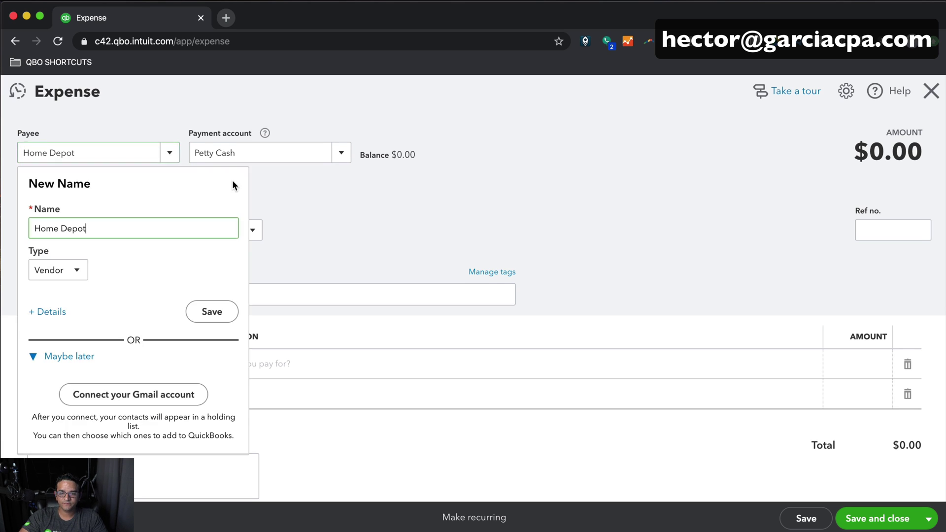
click(218, 314)
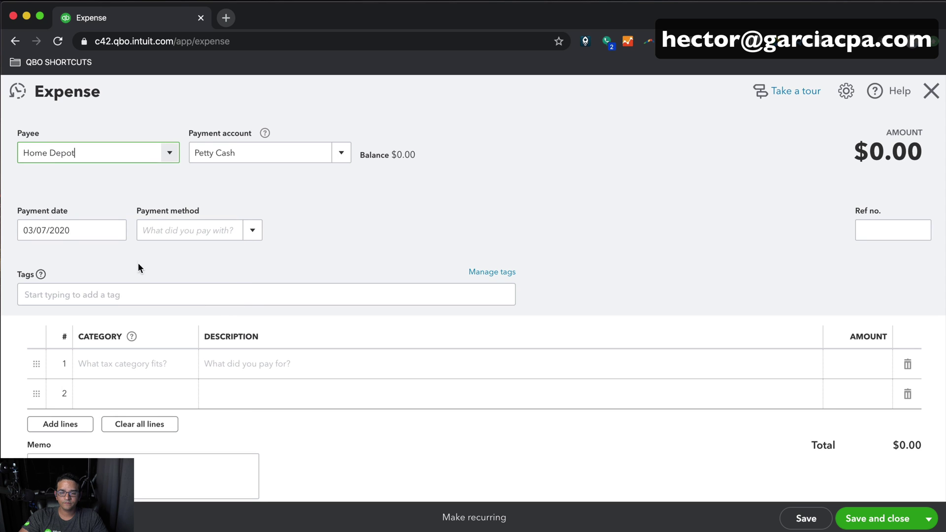
Set the expense's payment method to Cash
click(70, 232)
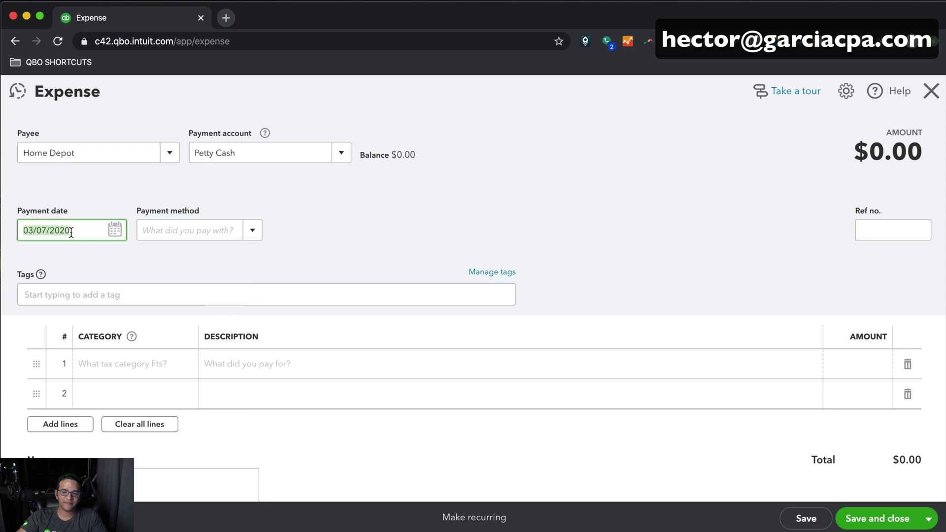
click(253, 230)
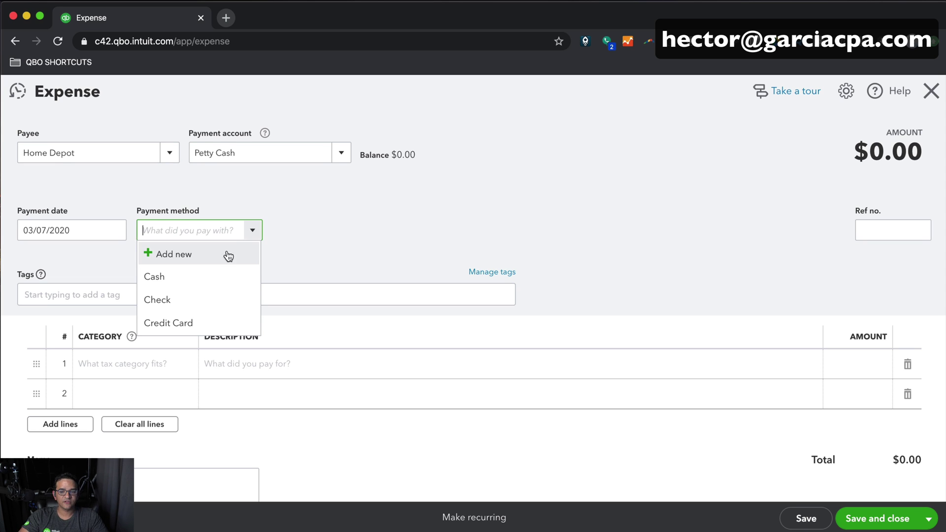
click(175, 275)
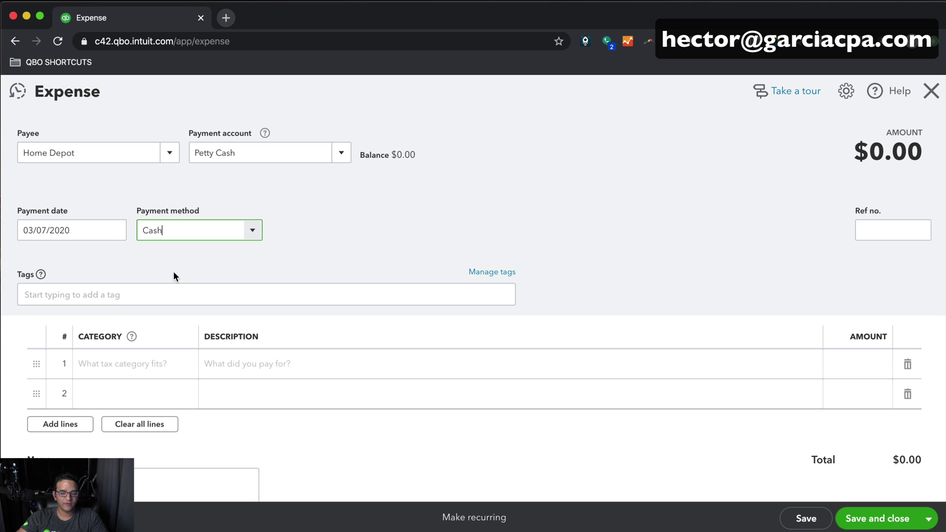
Enter a 50.00 line under Office Supplies & Software on the expense, then save and close it
click(127, 368)
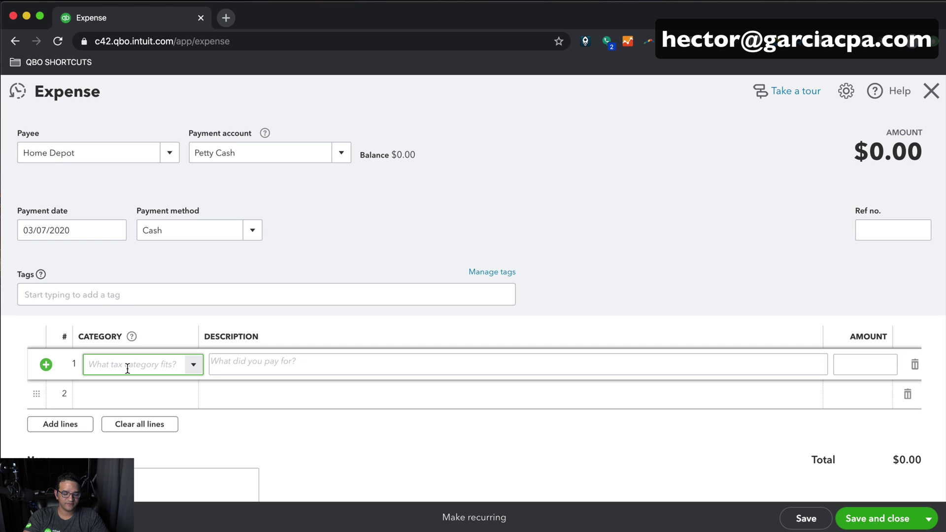
text(Office Supplies & Softv)
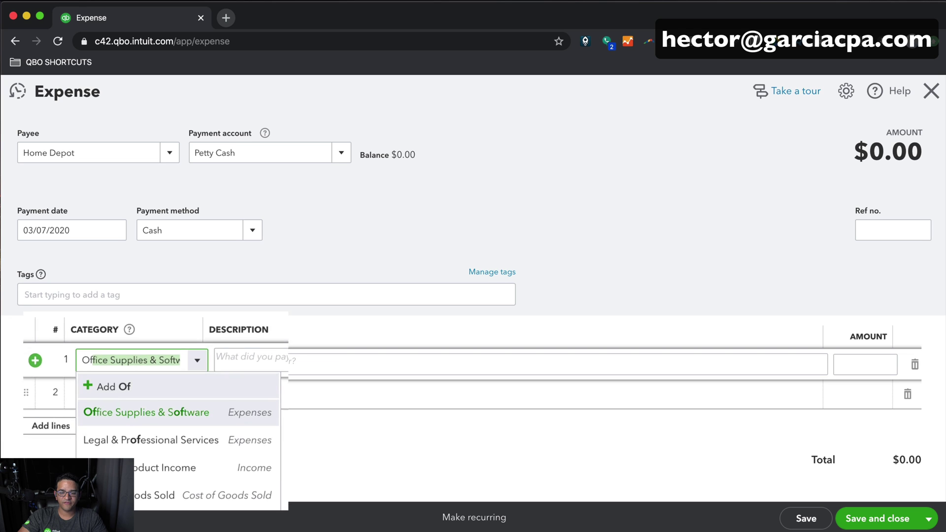
click(154, 413)
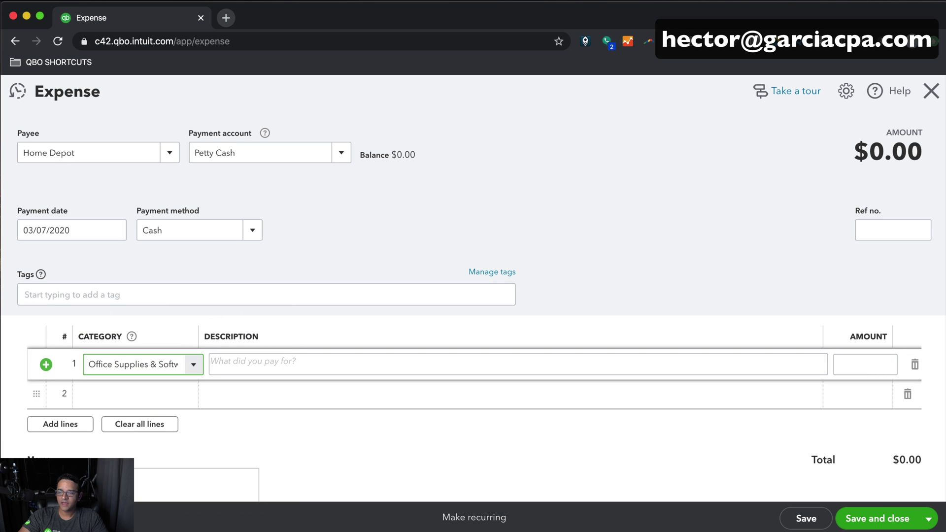
click(863, 364)
text(50)
key(Tab)
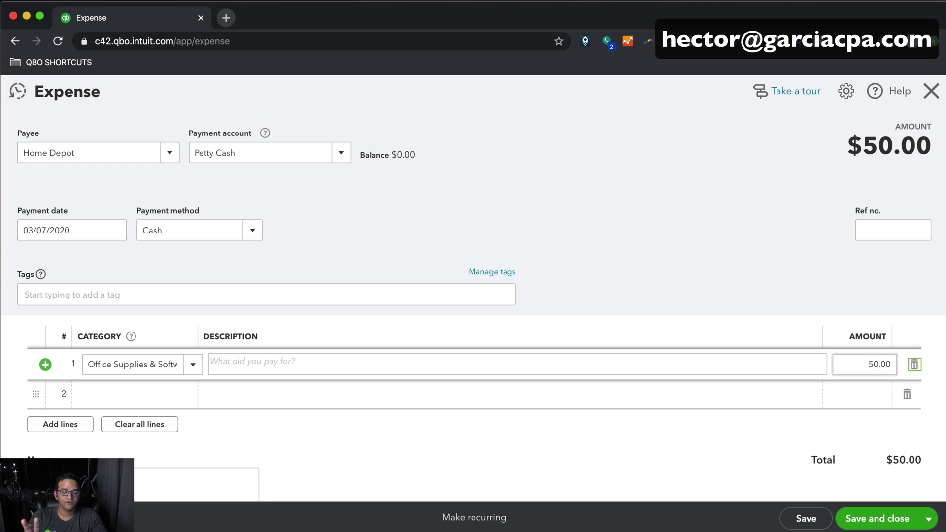
click(231, 153)
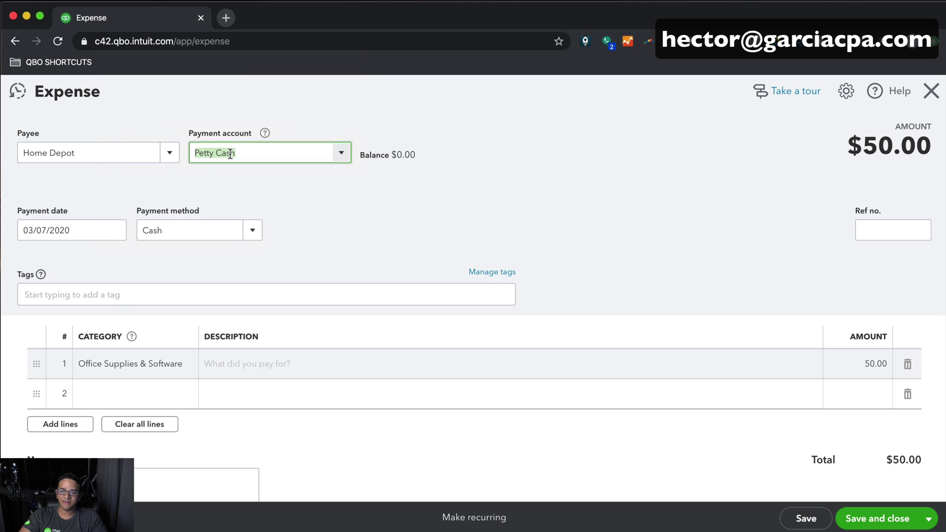
click(841, 524)
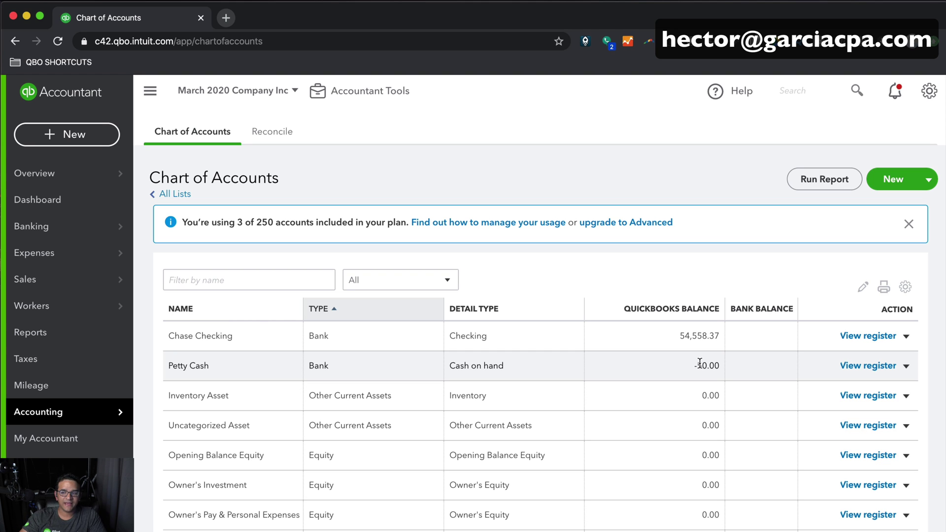
Create a new sales receipt and add a new customer to it by entering the customer's name
click(78, 142)
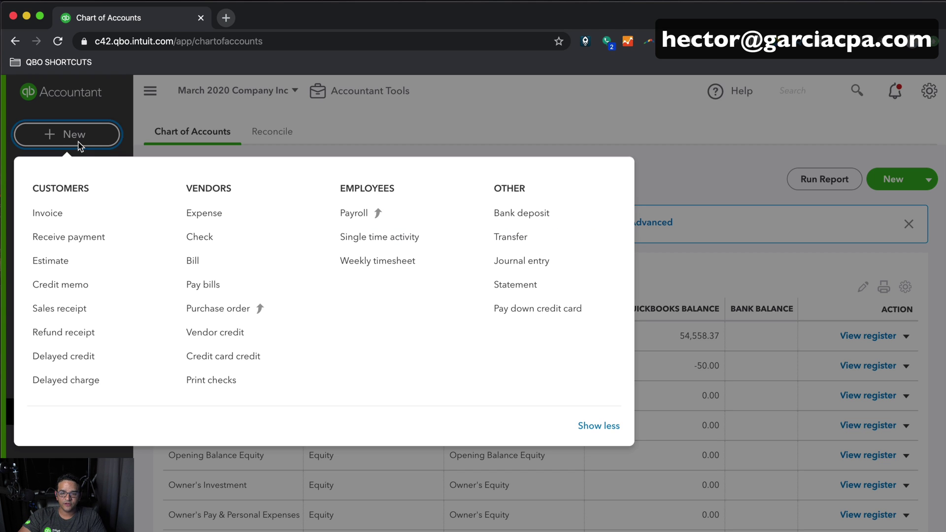
click(69, 313)
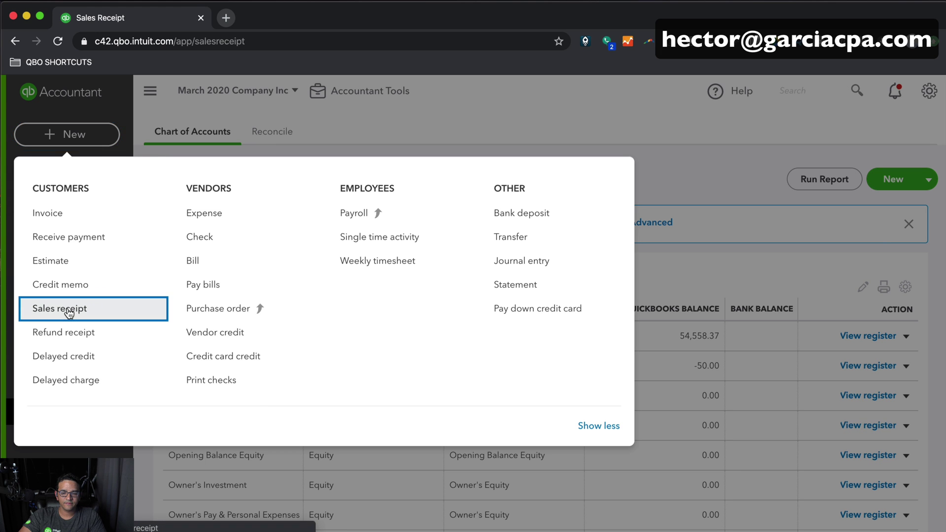
text(Carlos)
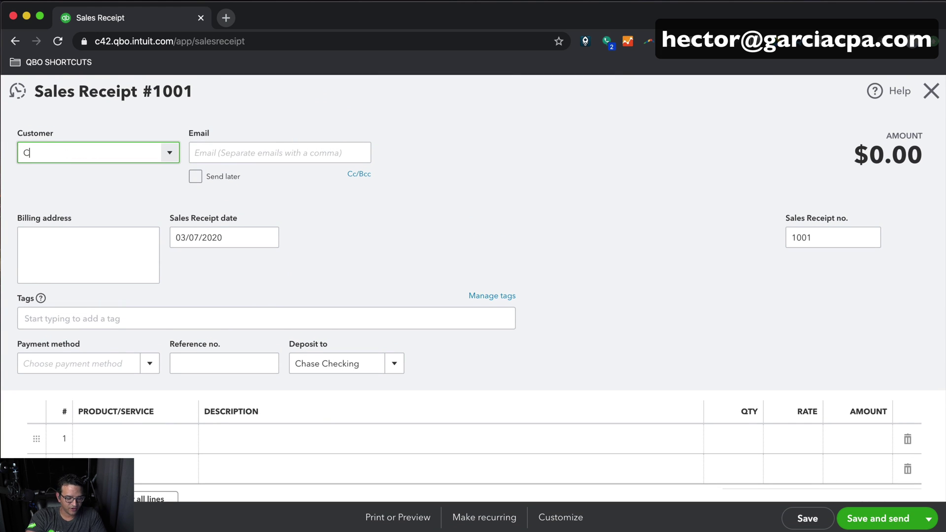
click(74, 178)
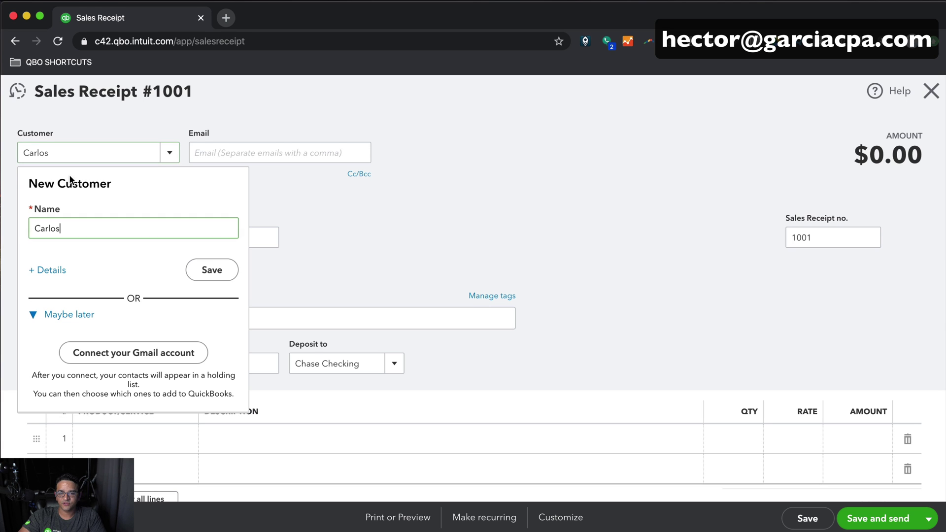
click(220, 269)
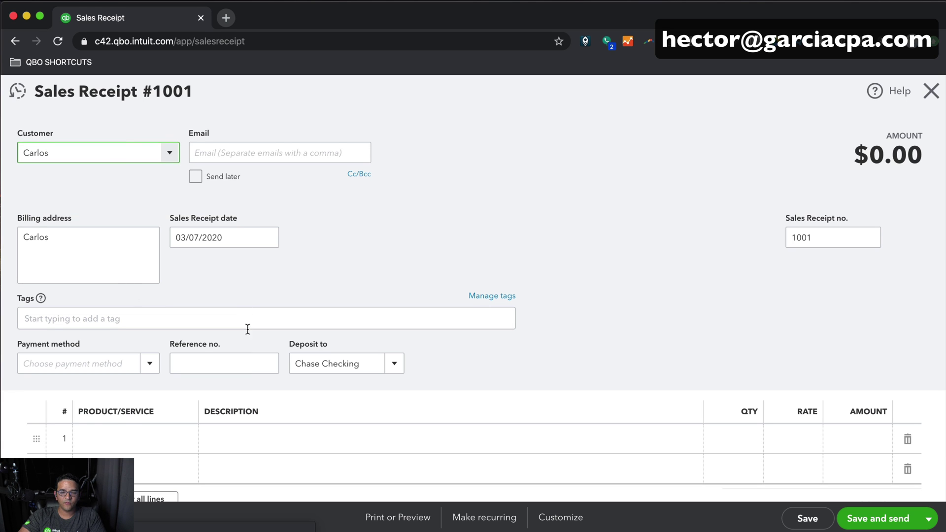
Set the sales receipt's payment method to Cash and deposit it to Petty Cash
click(150, 365)
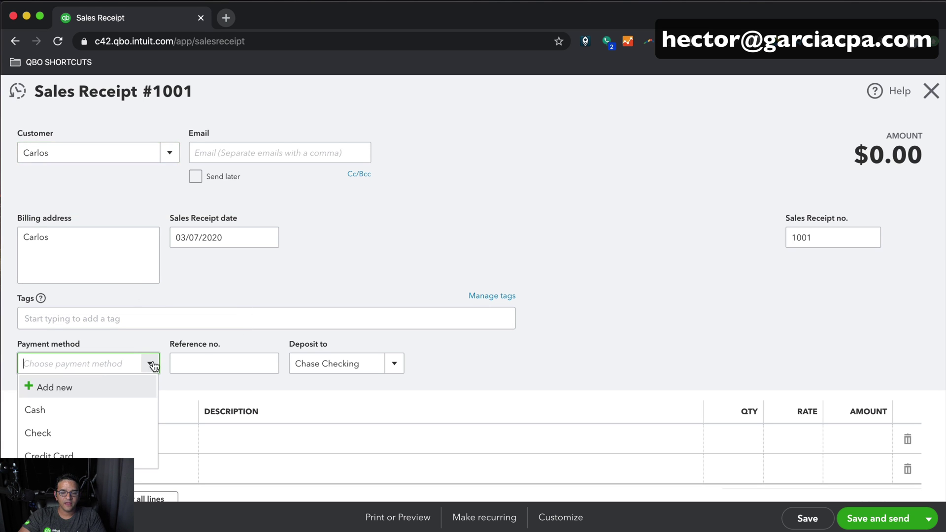
click(50, 412)
click(380, 370)
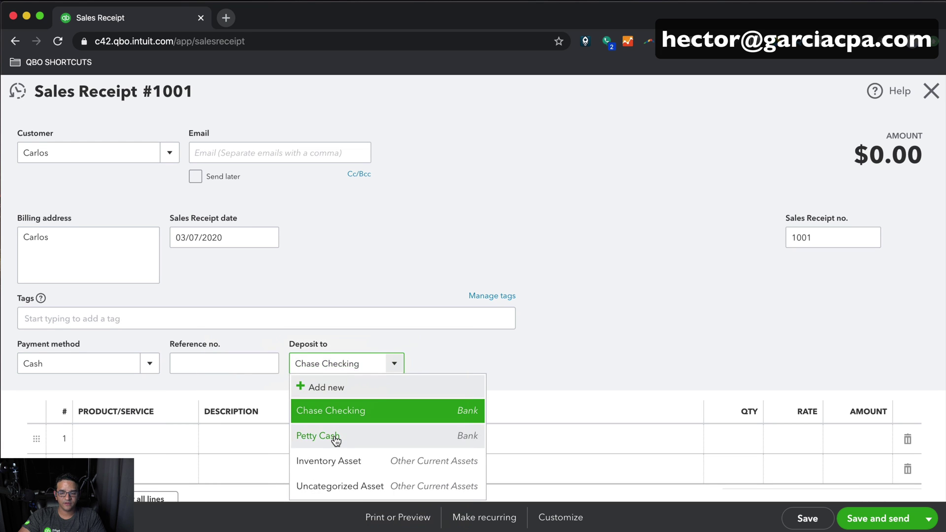
click(336, 440)
Add an Hours line at a rate of 200 to the sales receipt, then save and close it
click(125, 435)
click(195, 441)
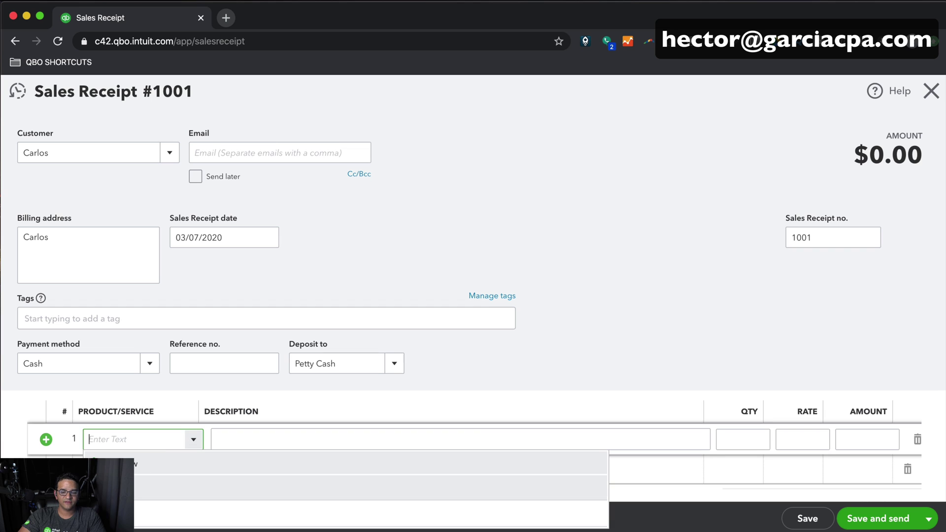
click(246, 487)
key(Tab)
key(Tab)
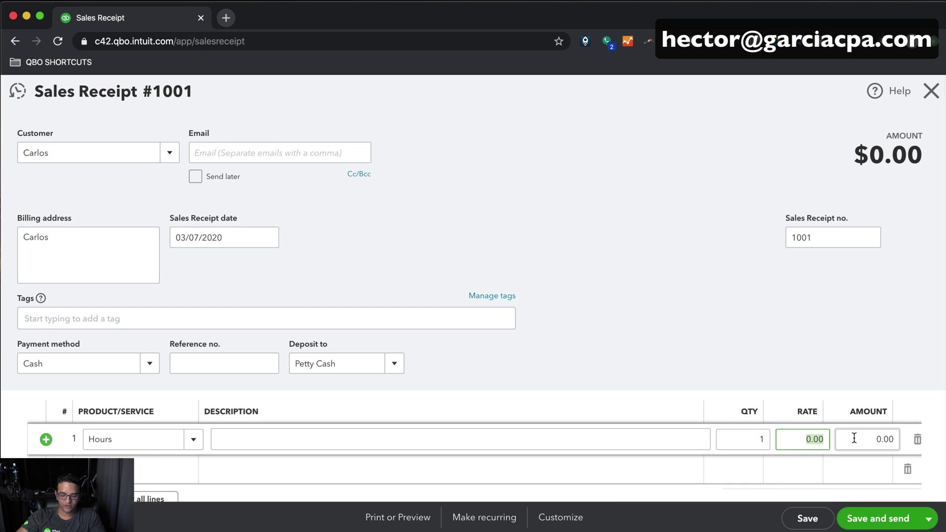
text(200)
key(Tab)
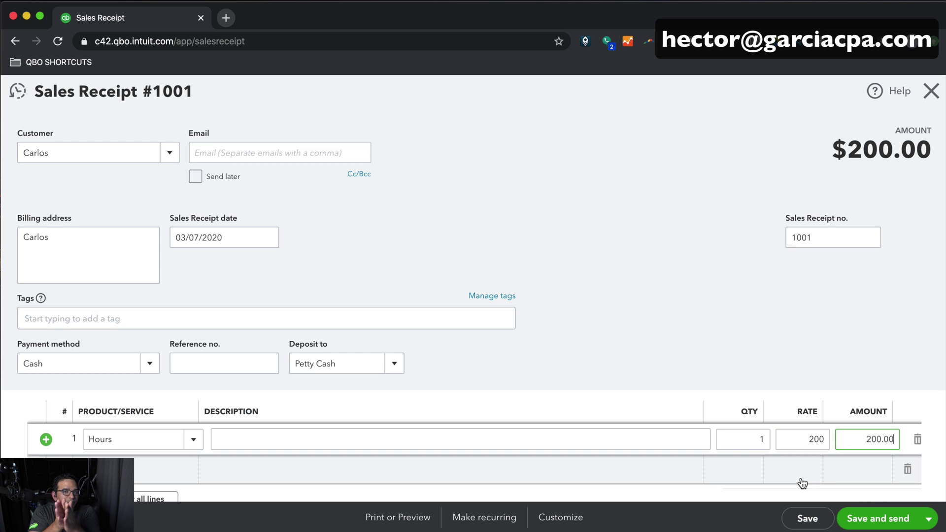
click(807, 518)
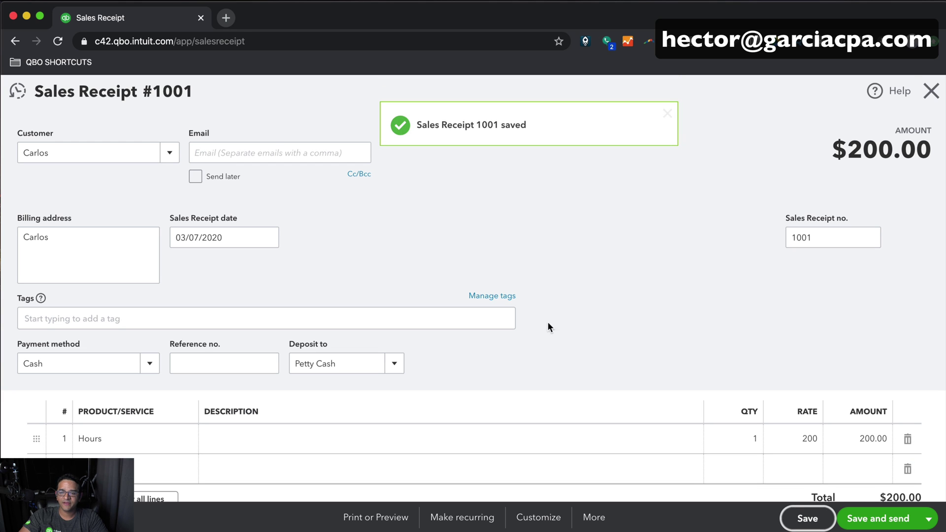
click(931, 93)
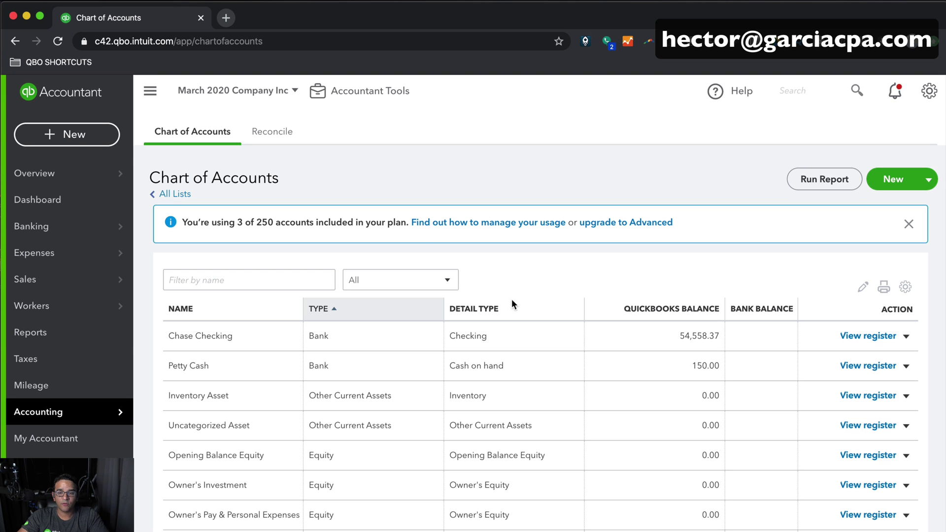
Start a new bank deposit into Chase Checking
click(67, 139)
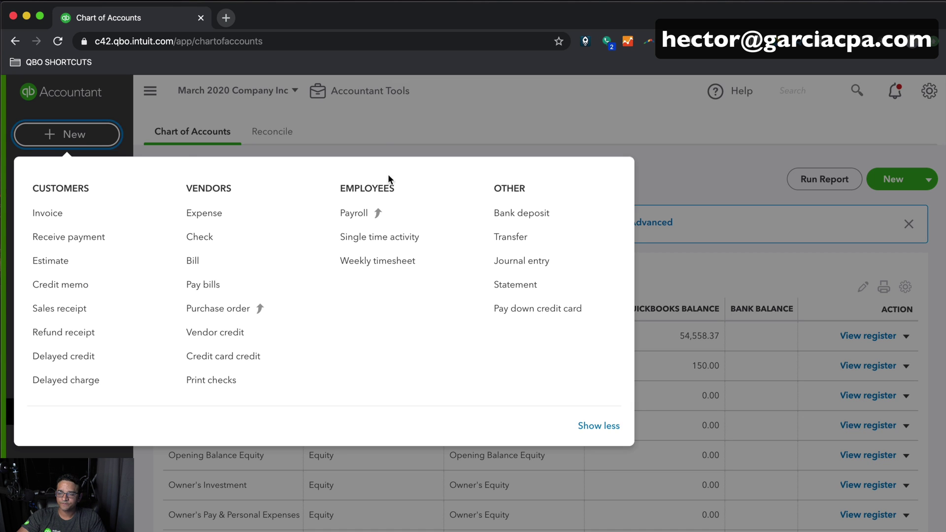
click(525, 216)
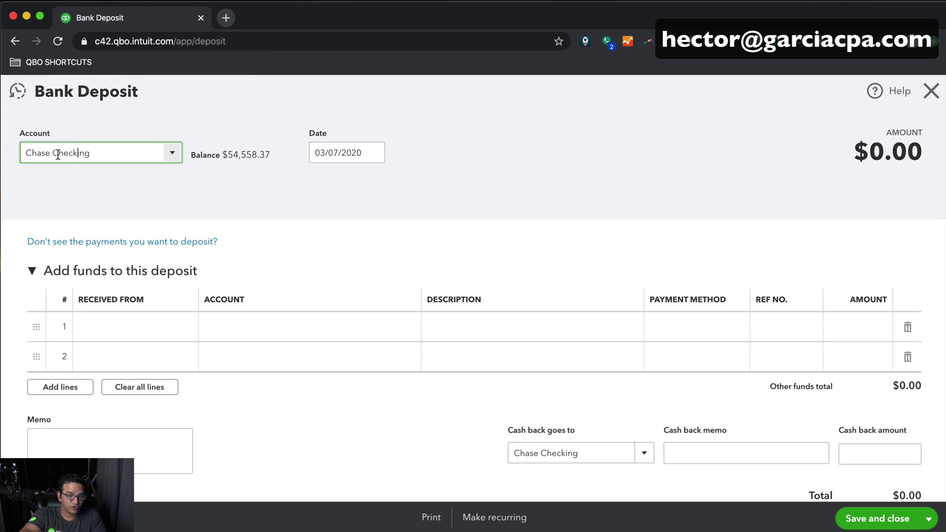
click(176, 155)
click(76, 203)
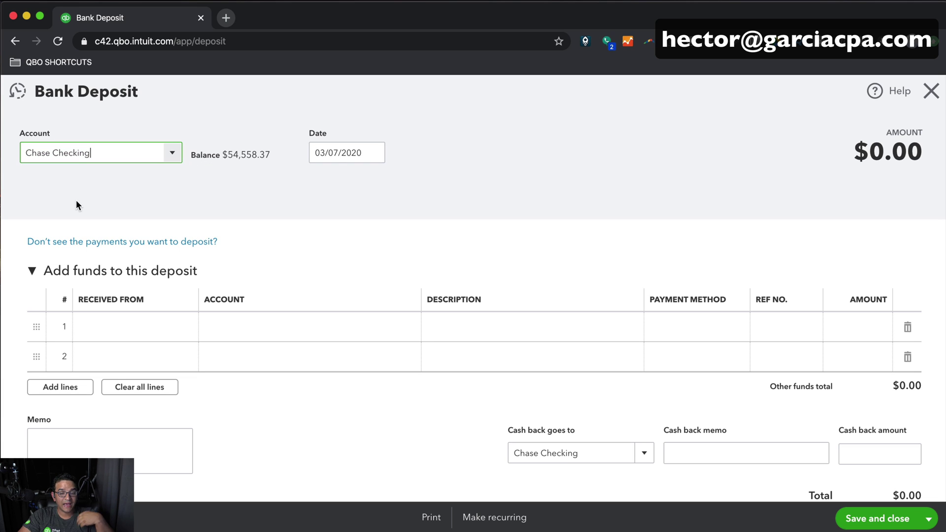
Add a 120.00 line from the Petty Cash account to the deposit, then save and close it
click(138, 326)
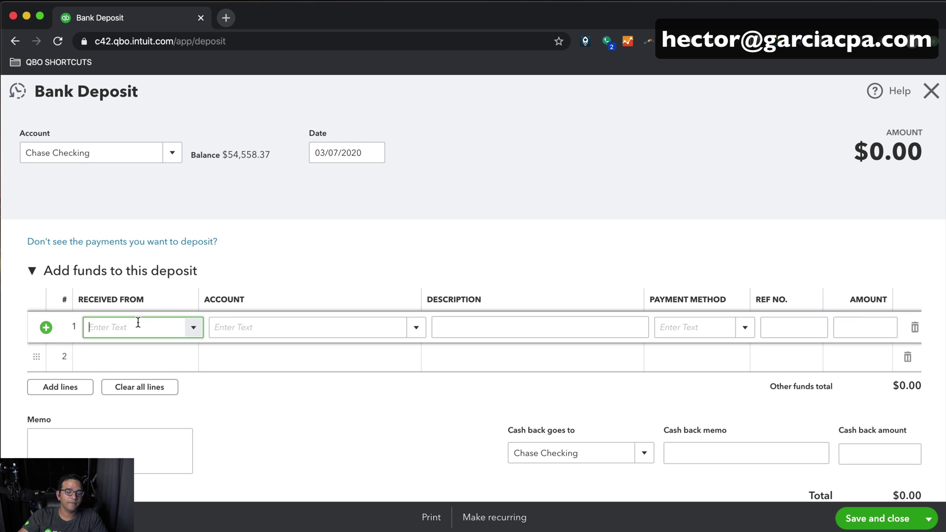
key(Tab)
text(Pett)
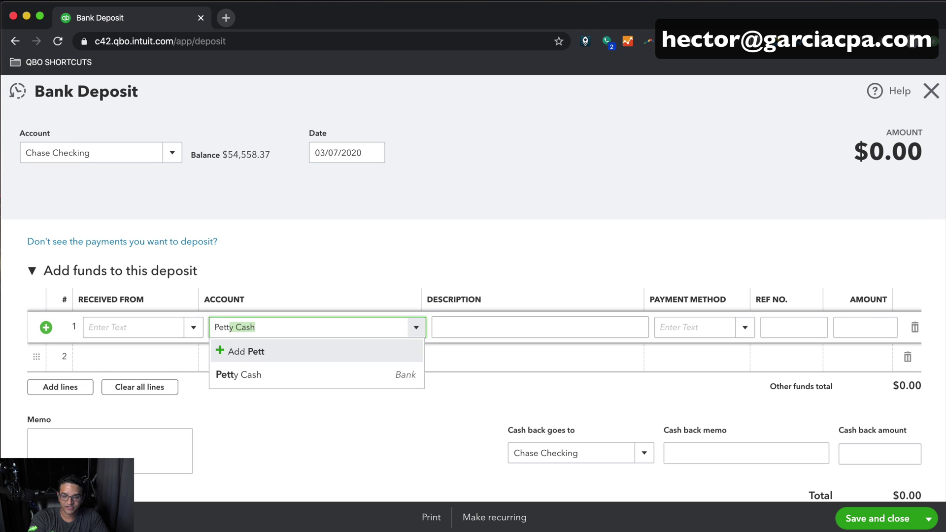
key(Down)
key(Return)
click(860, 327)
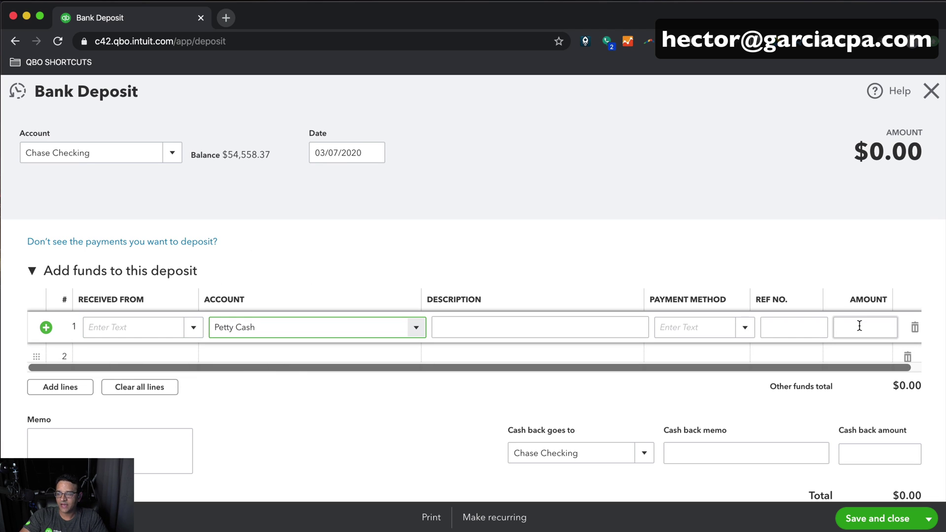
text(120)
key(Tab)
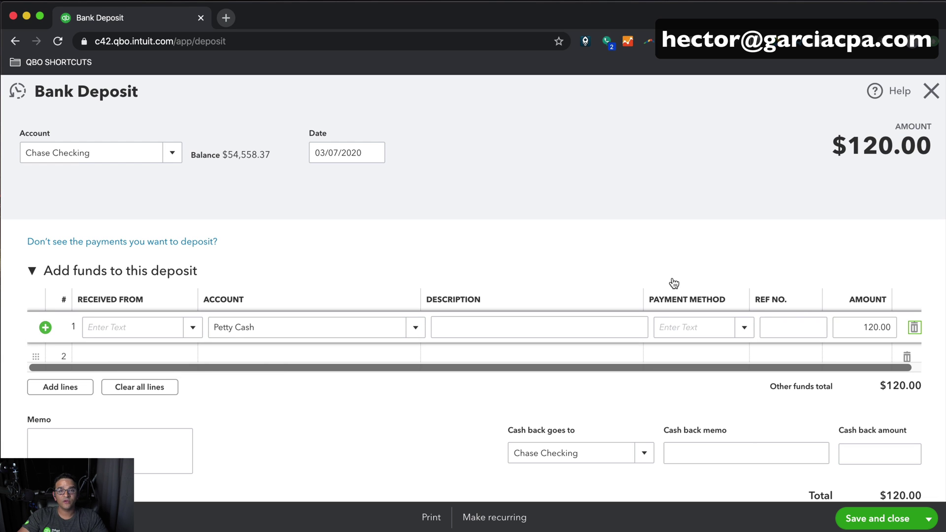
click(876, 522)
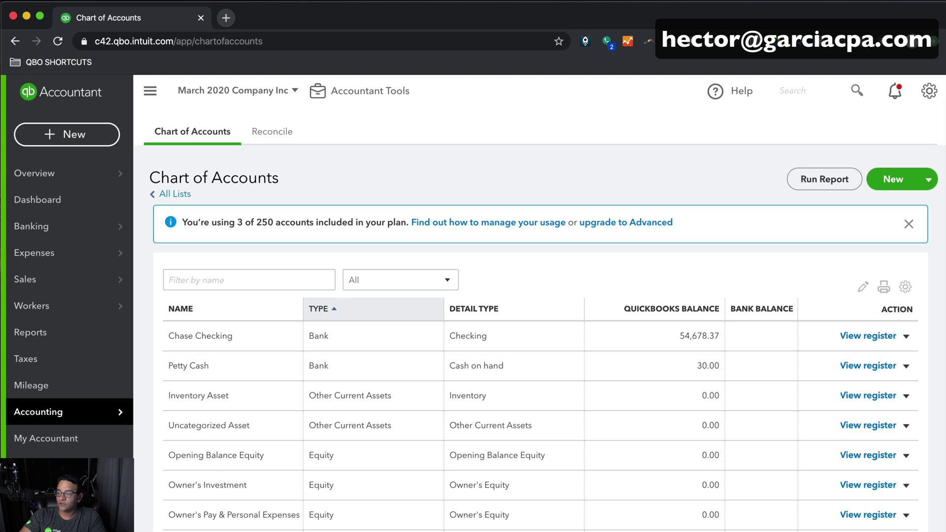
Review the transactions in the Petty Cash register, then return to the chart of accounts
click(867, 370)
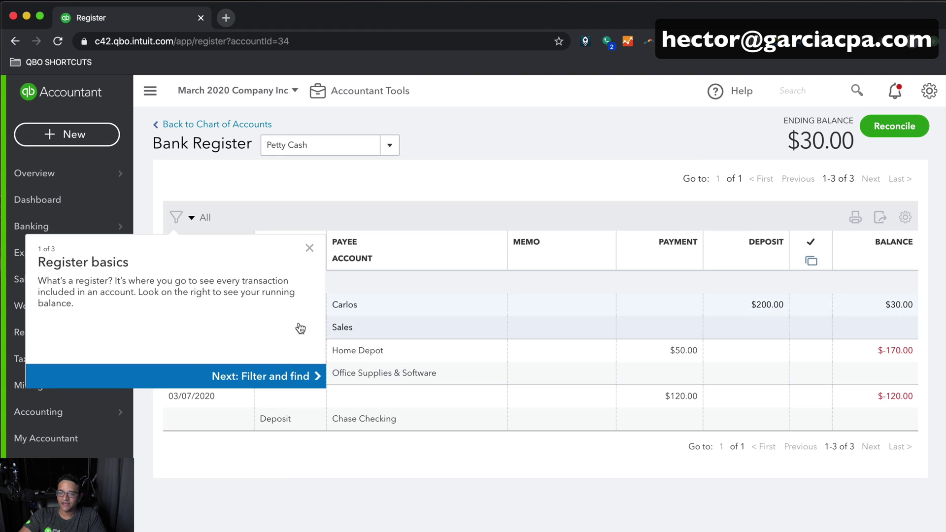
click(311, 250)
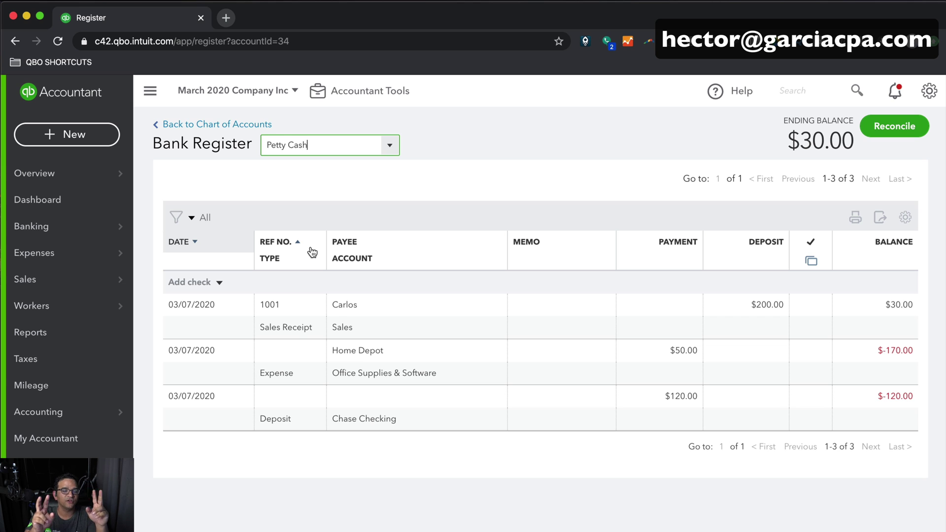
click(199, 125)
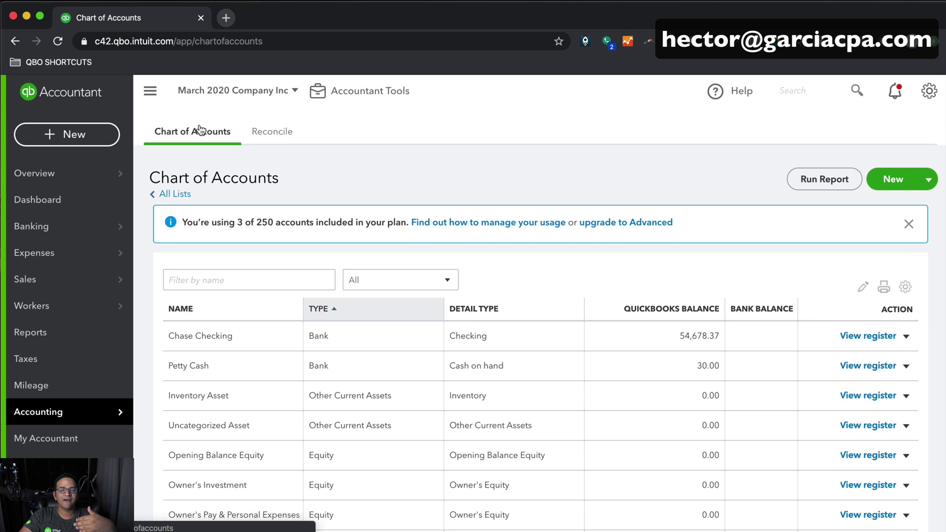
Examine the Opening Balance Equity, Owner's Investment and Owner's Pay & Personal Expenses accounts in the chart of accounts
scroll(535, 392, down, 5)
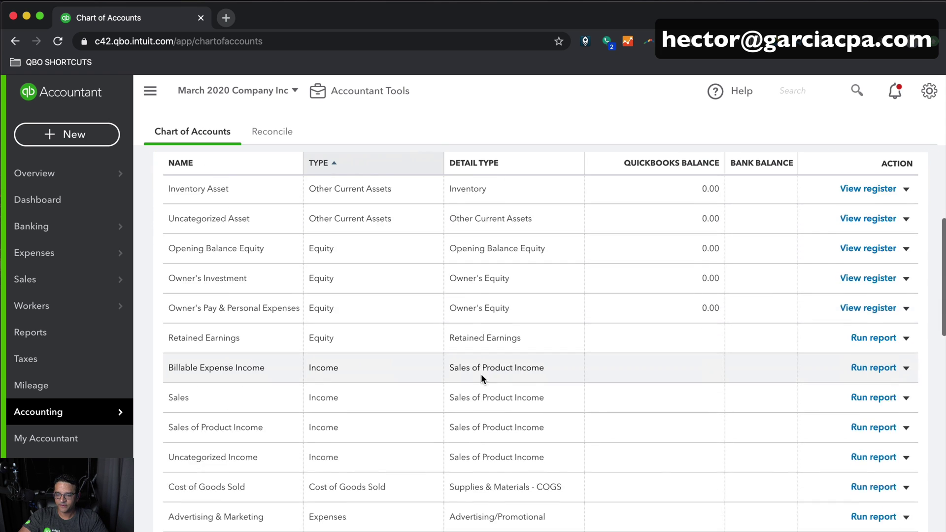
scroll(456, 374, up, 1)
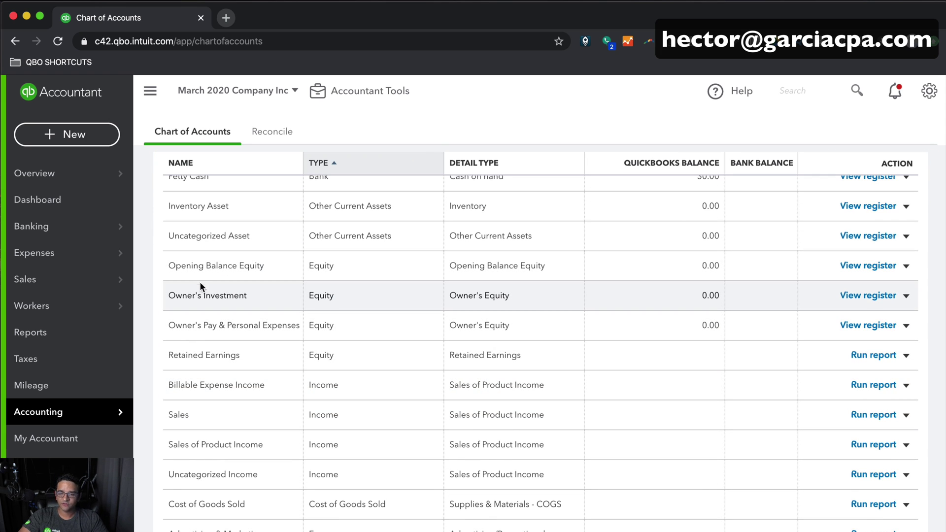
drag(170, 266, 270, 271)
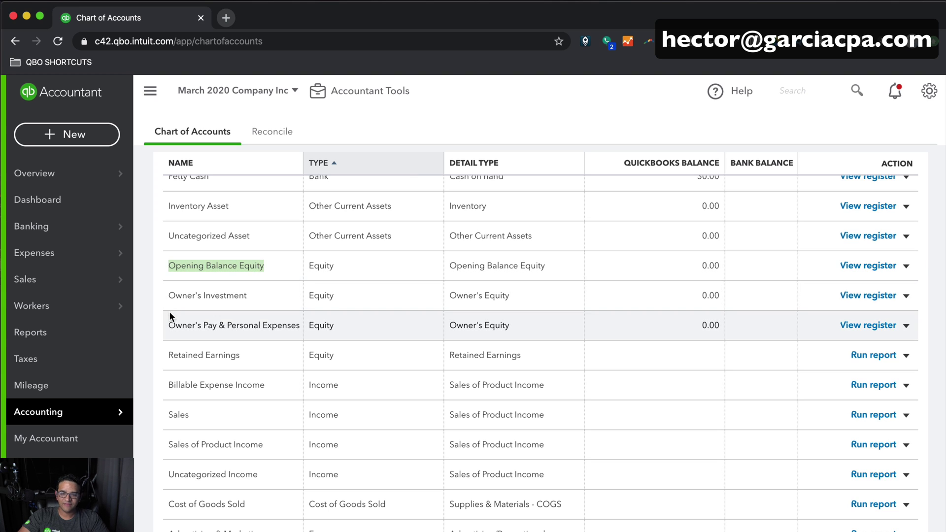
drag(169, 296, 255, 296)
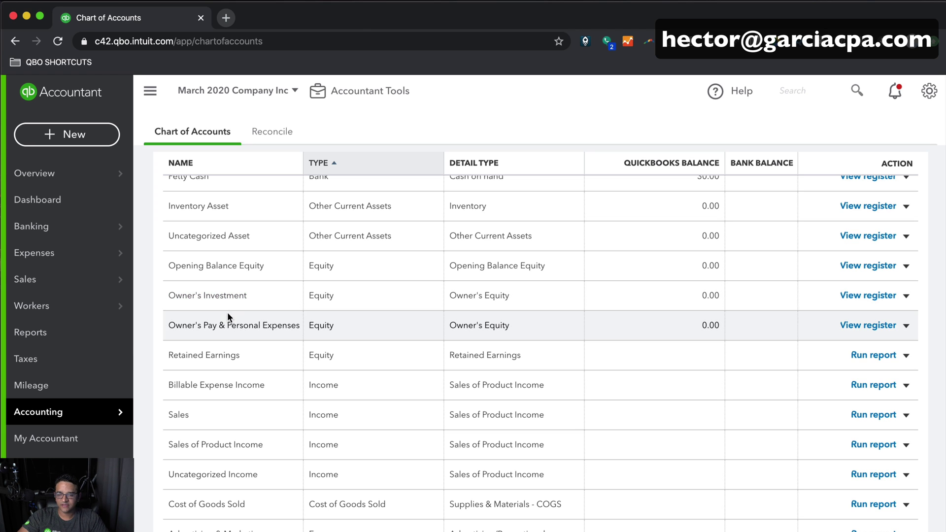
drag(169, 324, 314, 327)
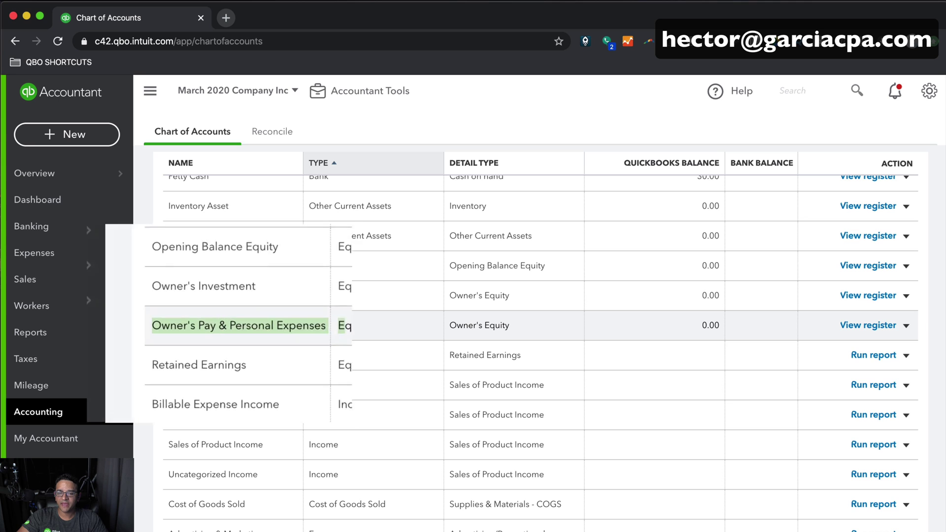
click(235, 327)
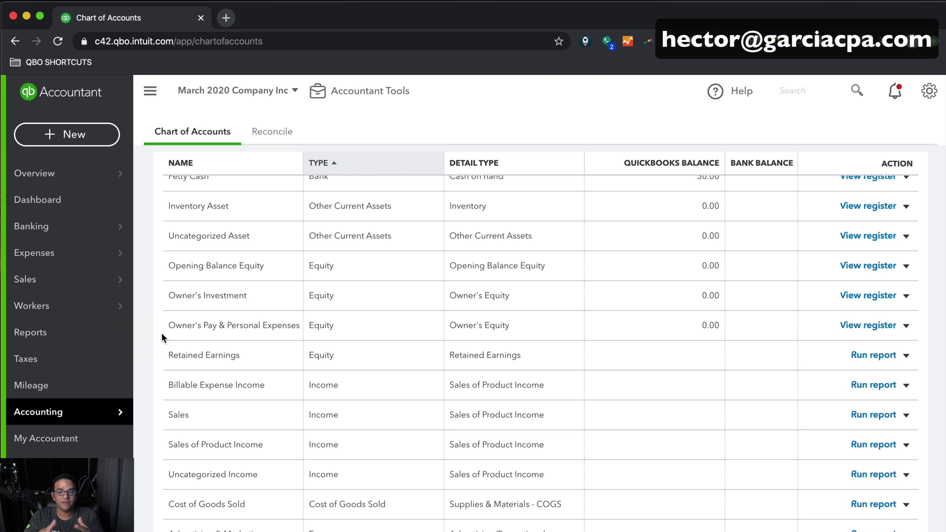
mouse_move(118, 319)
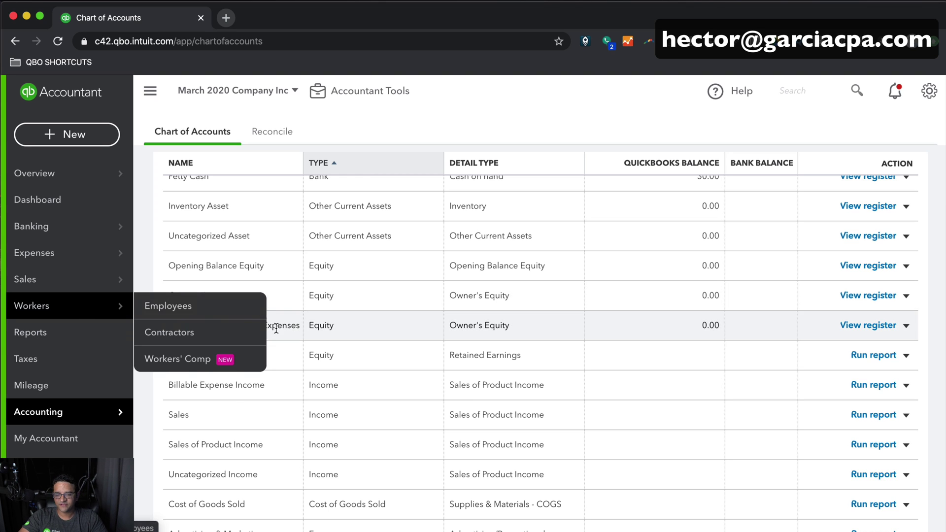
Make the Owner's Investment equity account inactive
drag(169, 296, 245, 295)
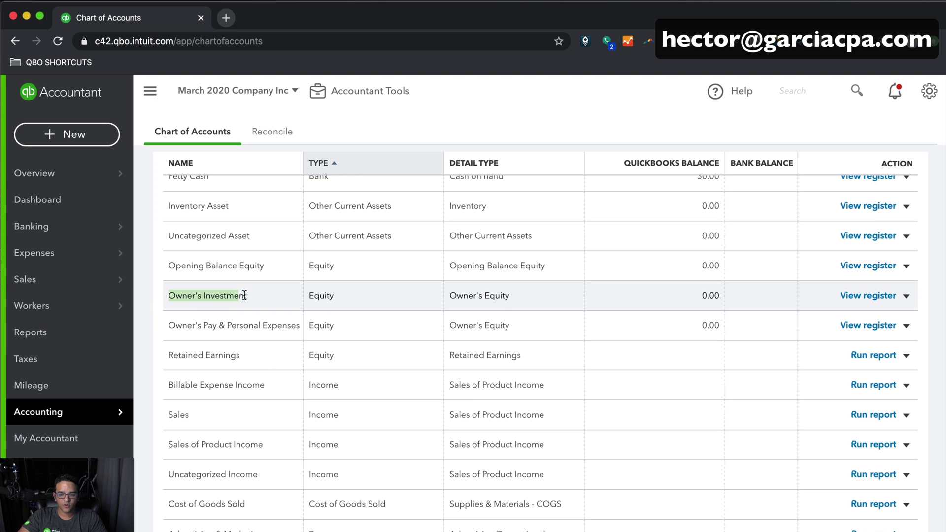
click(906, 296)
click(799, 337)
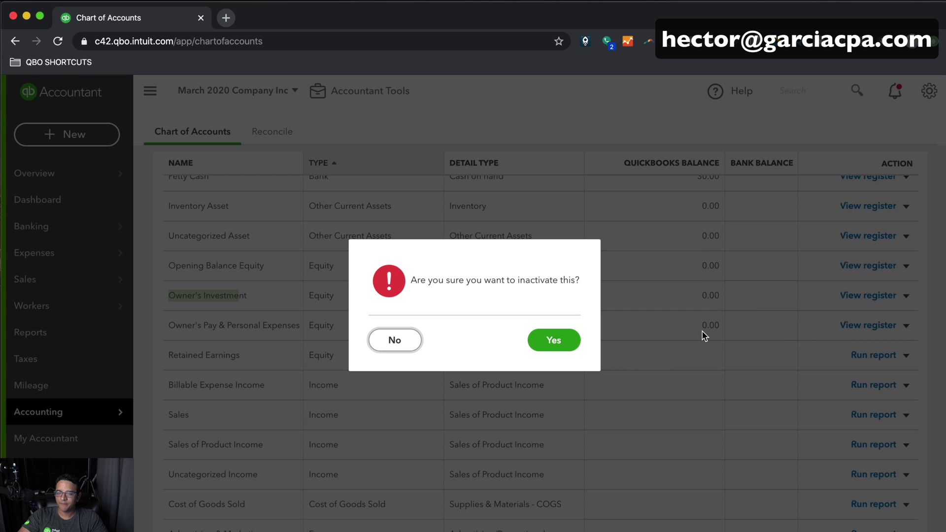
click(542, 337)
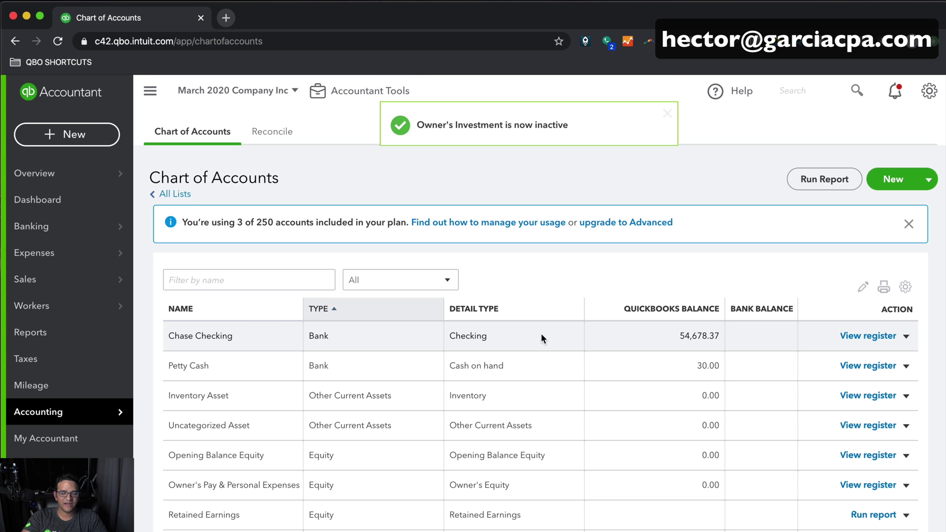
Rename the Owner's Pay & Personal Expenses account as Owner's Money and save it
scroll(306, 380, down, 3)
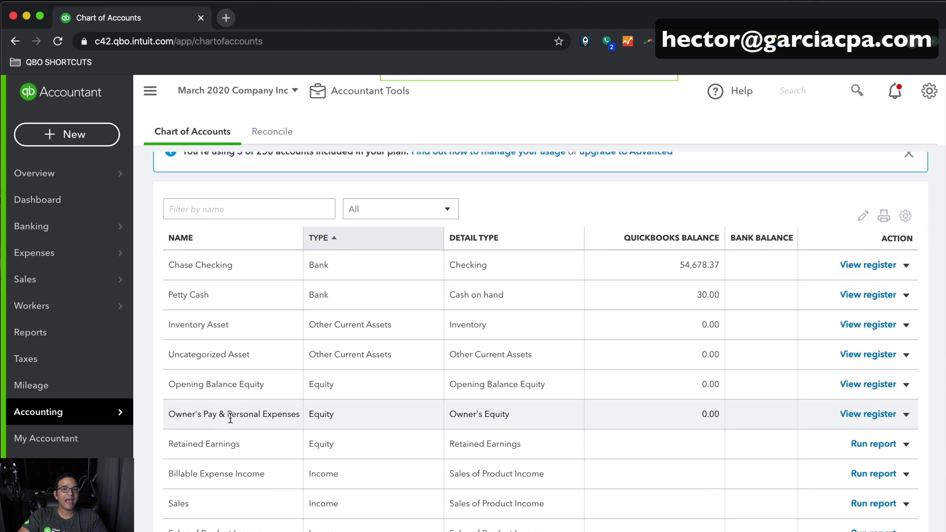
click(906, 414)
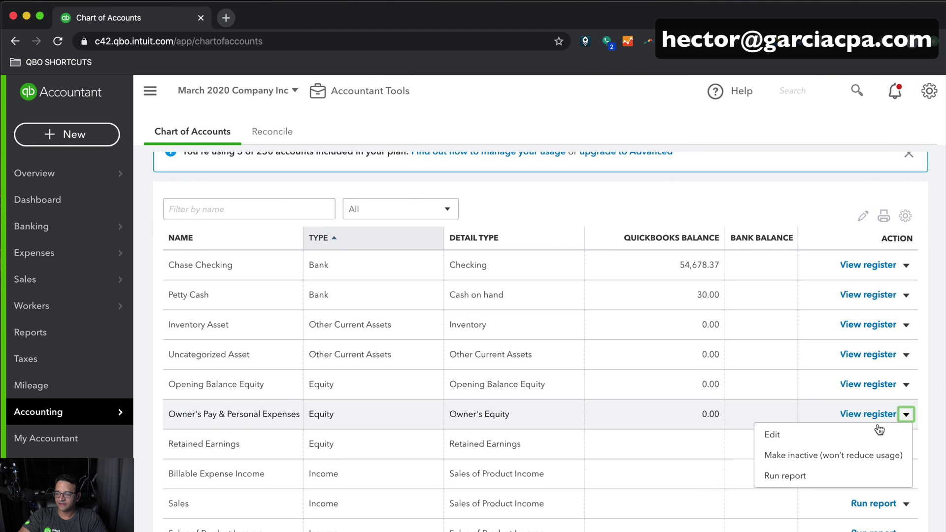
click(779, 435)
drag(604, 171, 436, 168)
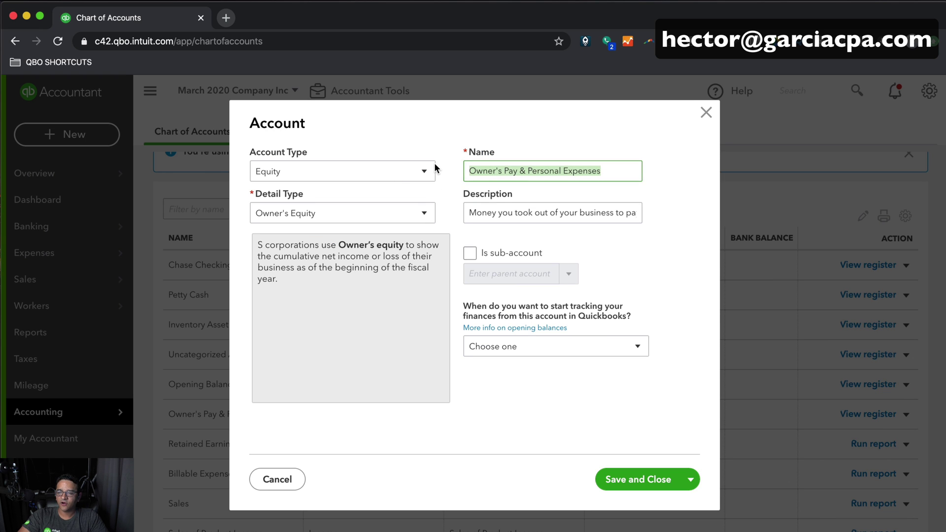
text(Own)
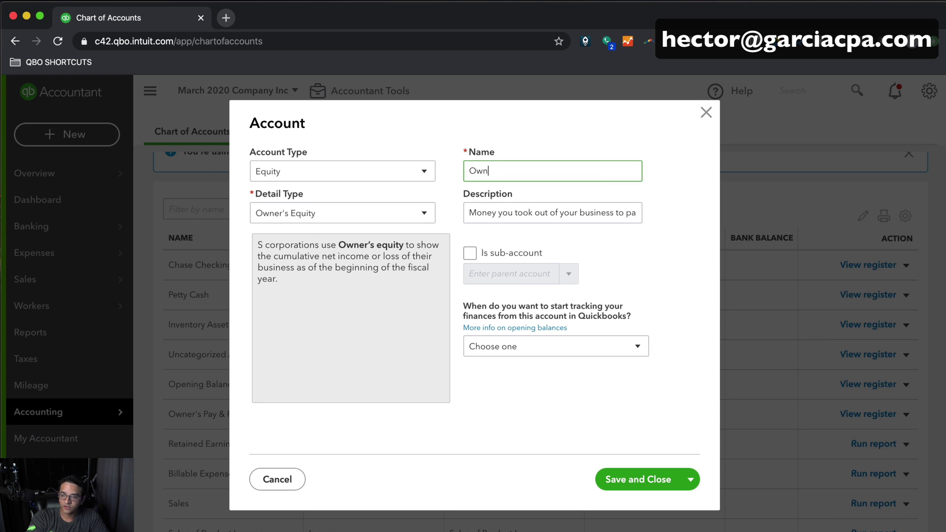
text(er's Money)
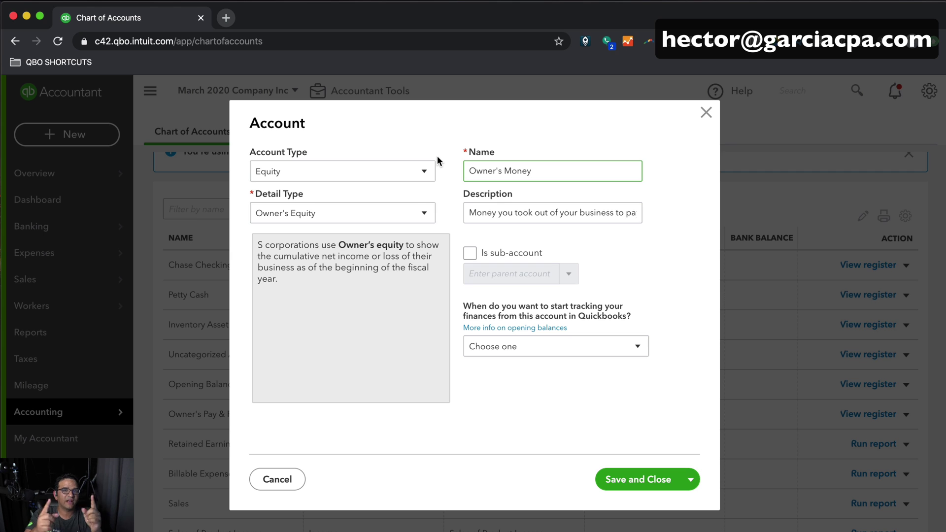
click(639, 479)
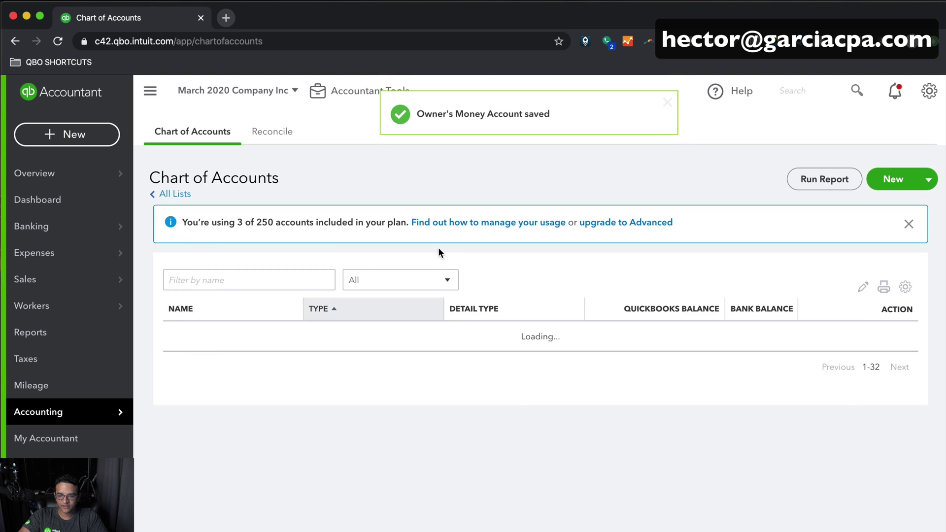
Check the Owner's Money account among the equity accounts in the chart of accounts
scroll(237, 321, up, 1)
scroll(237, 321, down, 1)
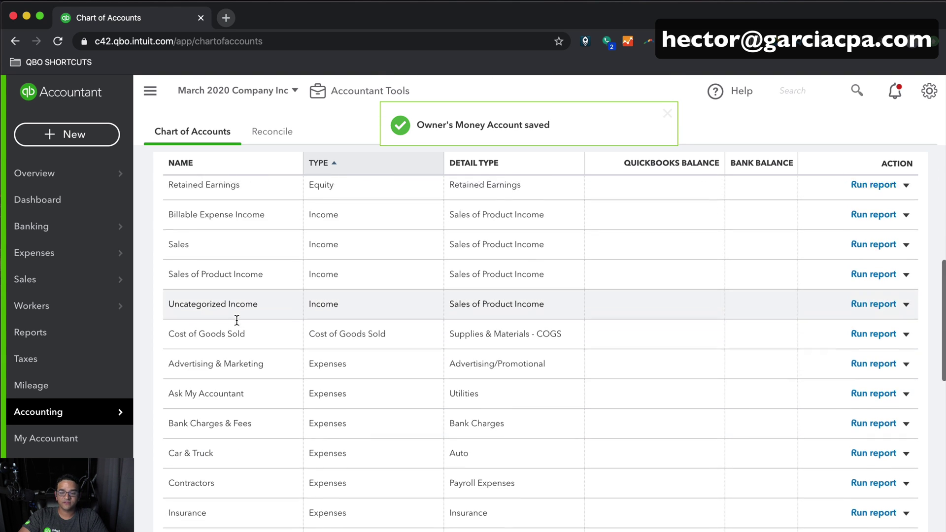
scroll(236, 320, up, 1)
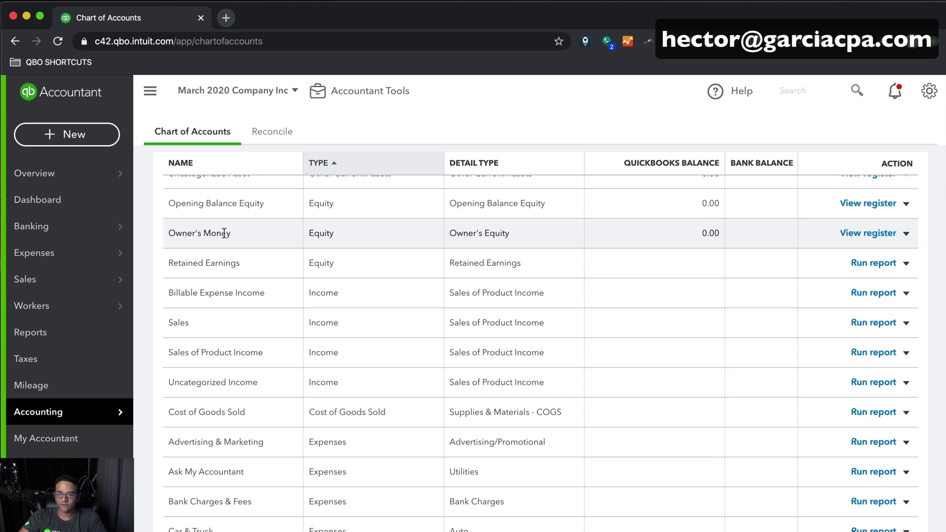
scroll(225, 233, up, 5)
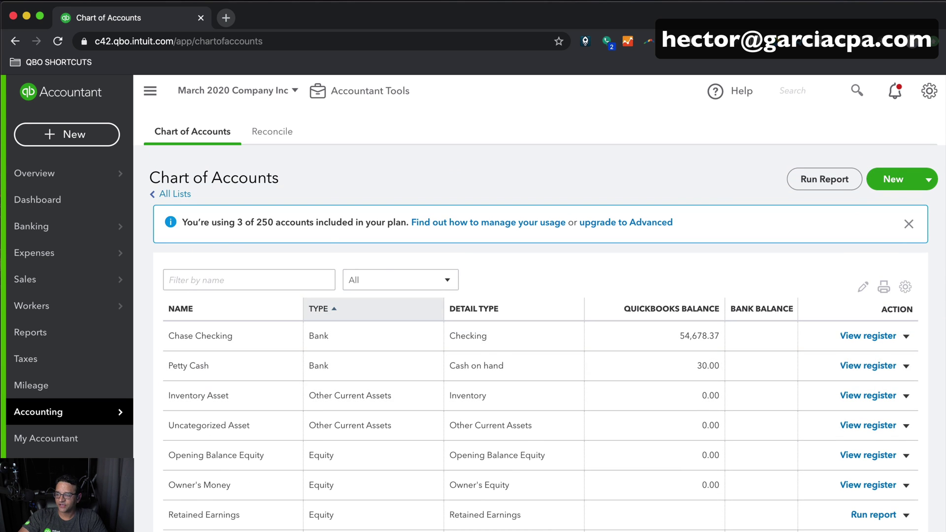
Open the Petty Cash register from the chart of accounts and dismiss the register basics tip
click(874, 370)
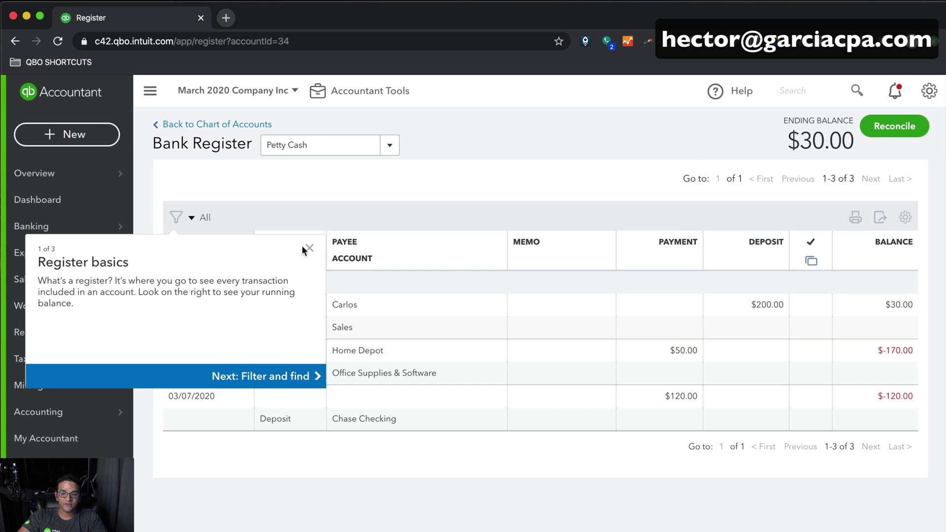
click(310, 248)
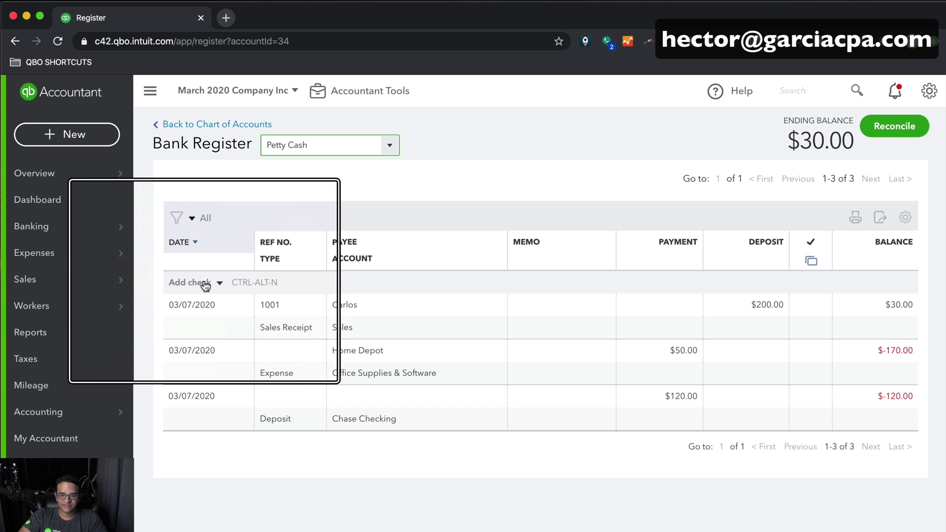
click(219, 282)
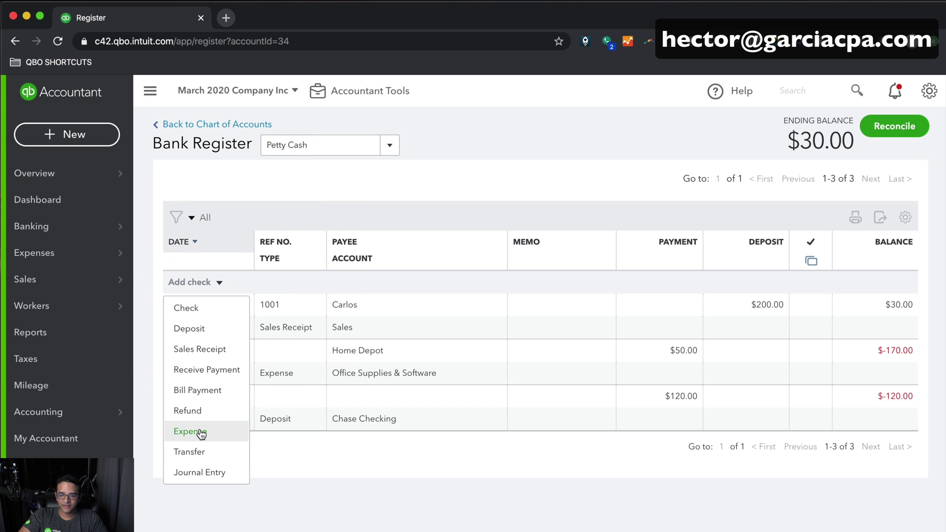
click(190, 432)
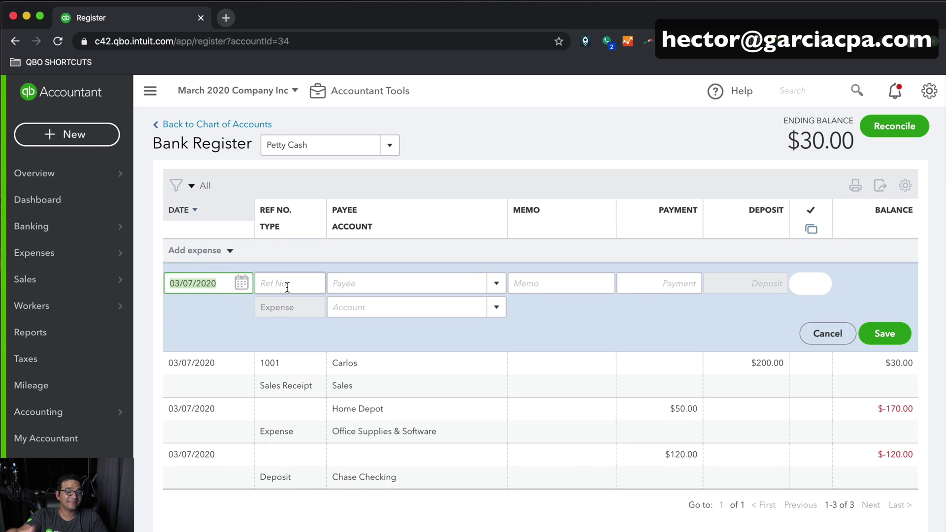
click(68, 136)
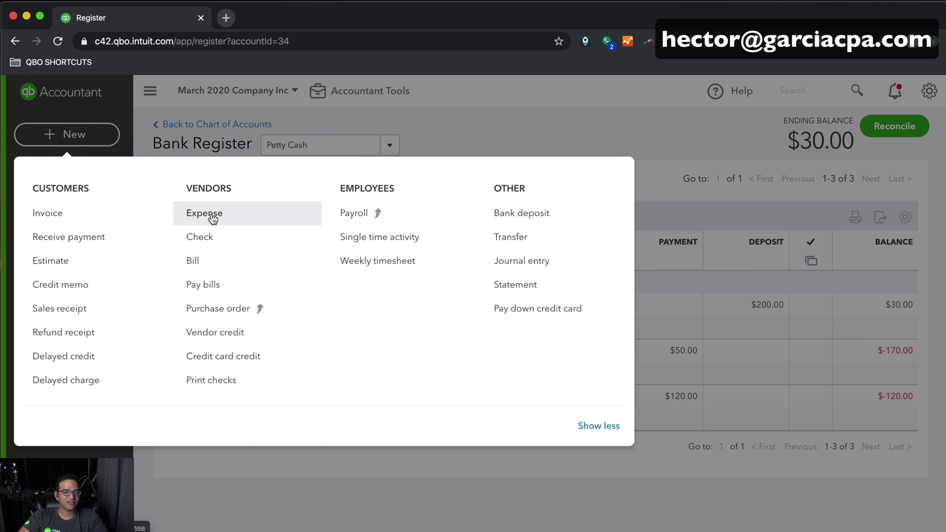
click(471, 144)
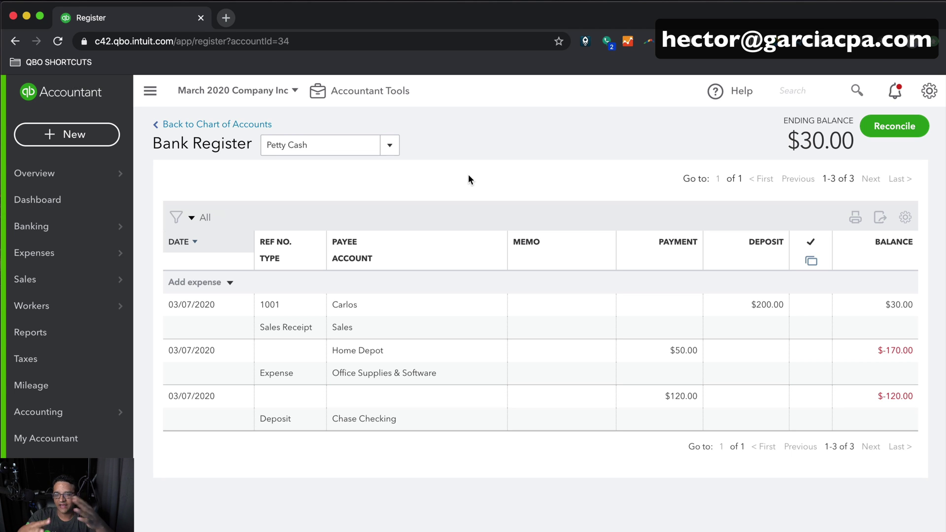
Start a new expense entry in the Petty Cash register and add the owner's full name as a new payee
click(229, 283)
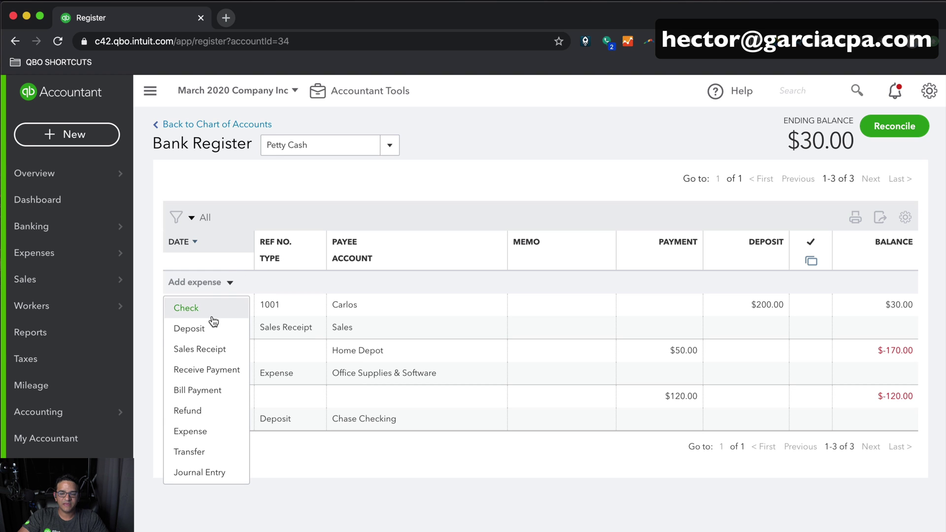
click(206, 434)
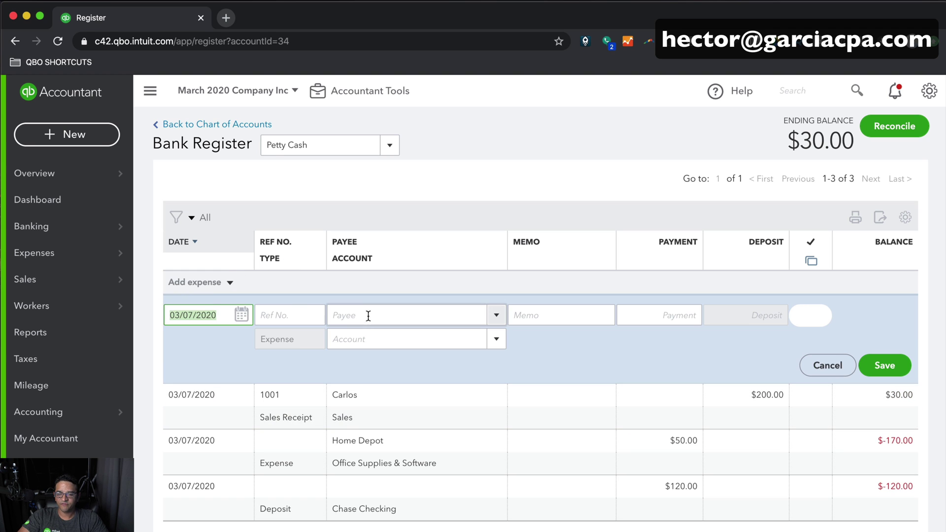
click(375, 318)
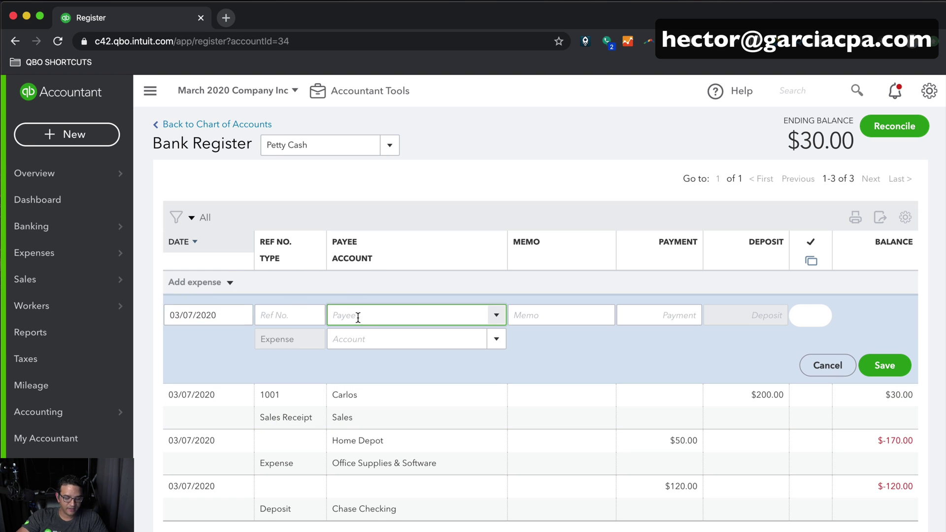
text(Hector Garcia)
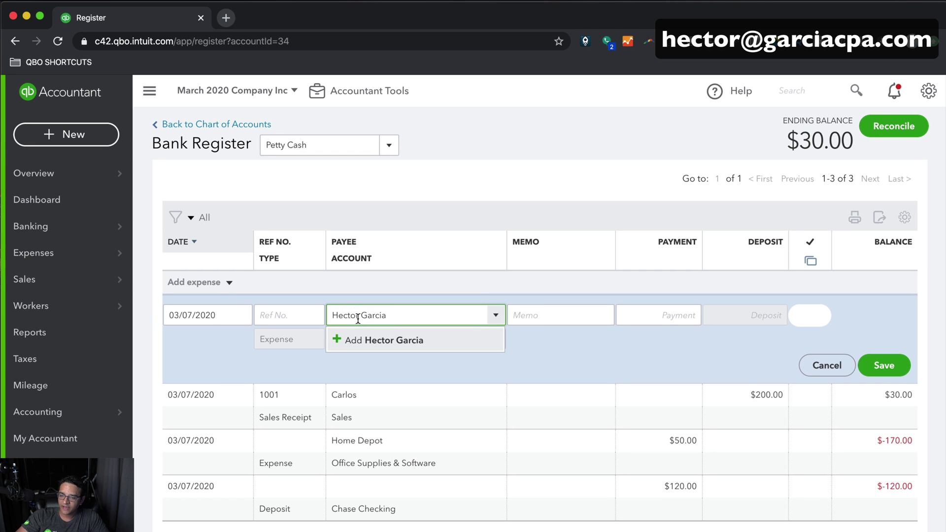
click(375, 341)
click(521, 225)
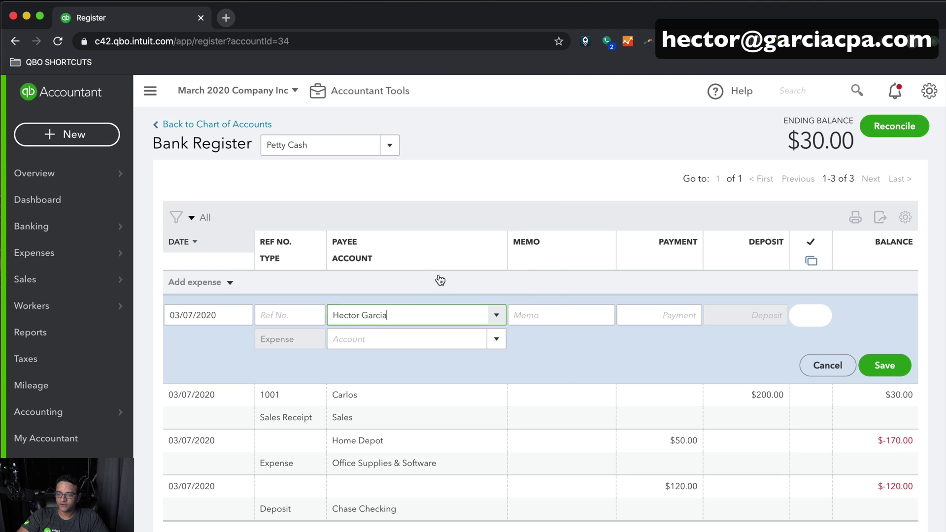
Assign the expense to Owner's Money with a payment of 30.00, save it and return to the chart of accounts
click(353, 340)
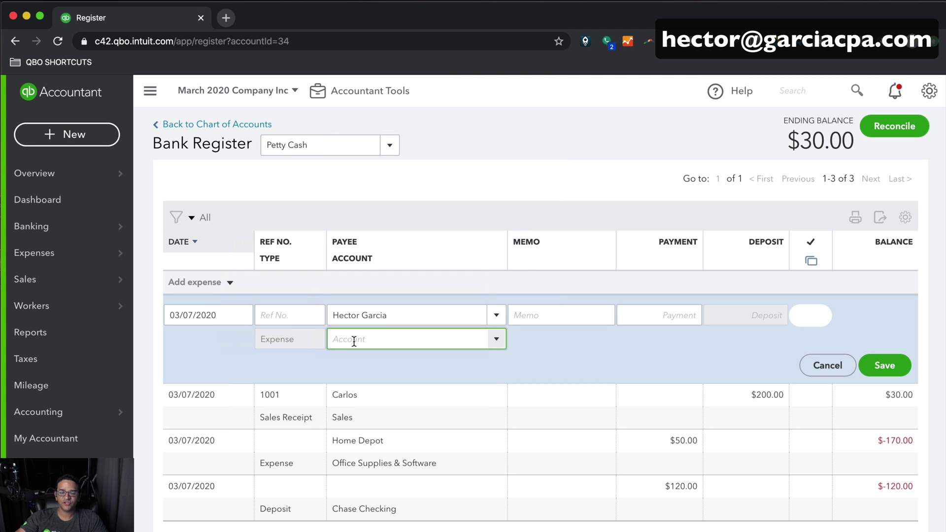
text(own)
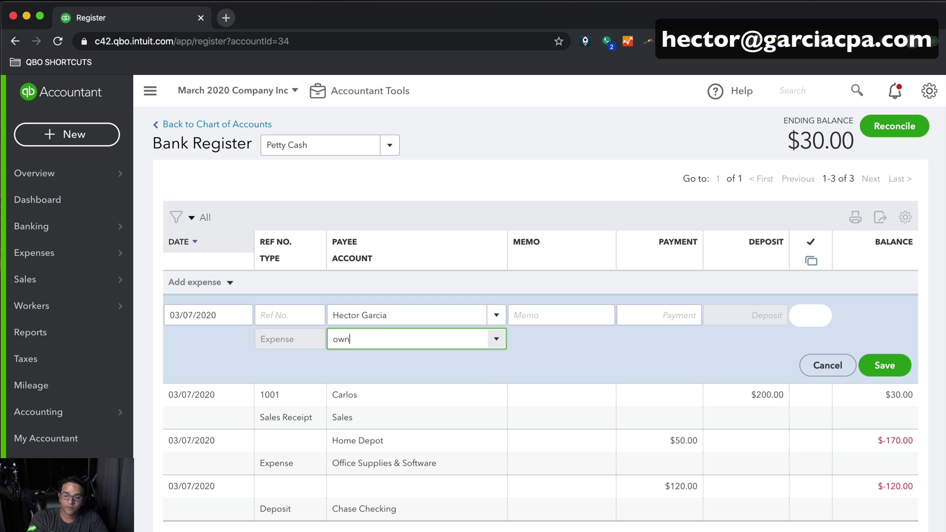
click(383, 387)
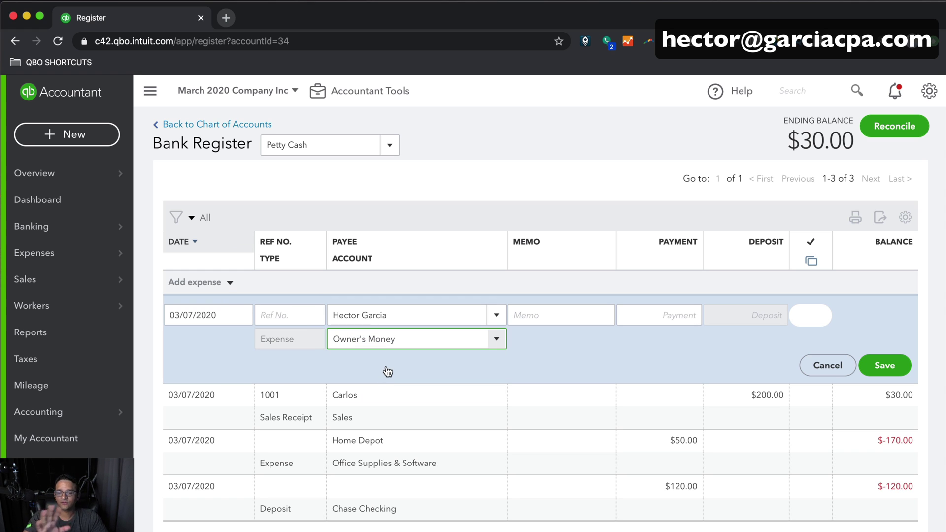
click(678, 318)
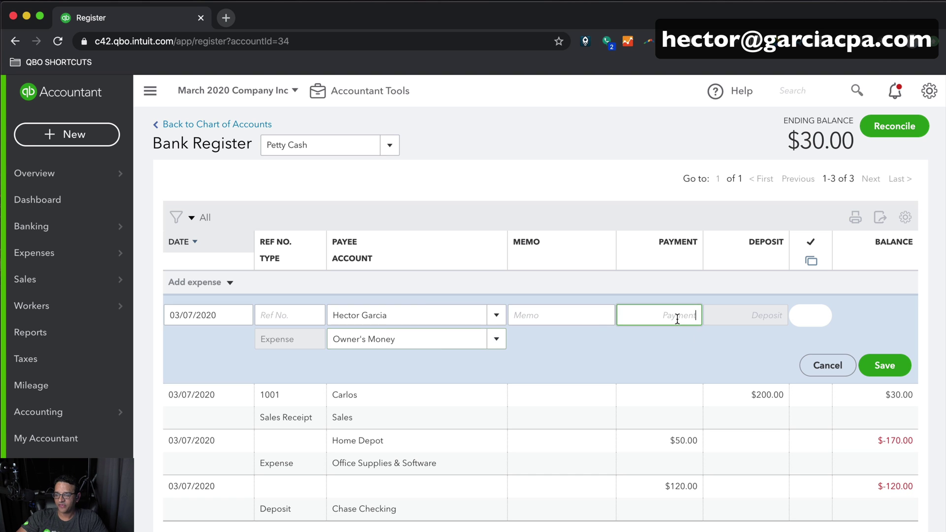
text(30)
key(Tab)
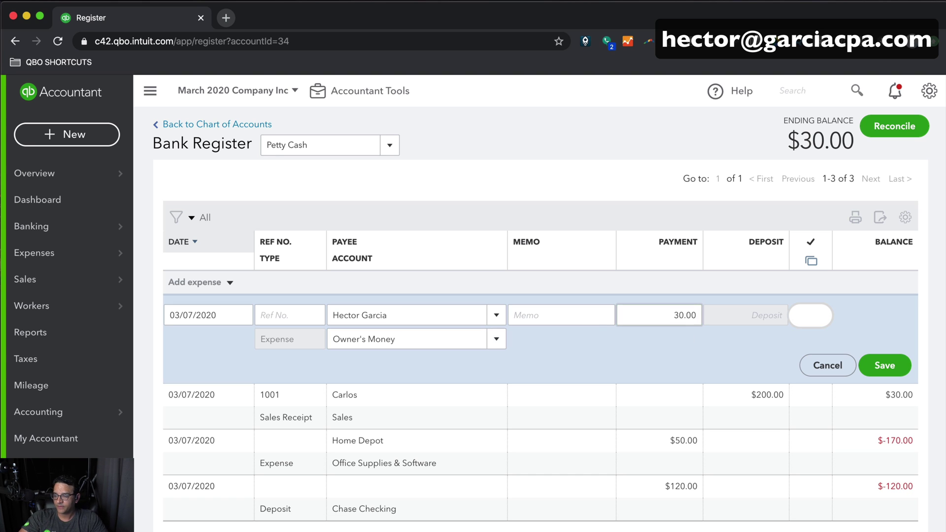
click(889, 369)
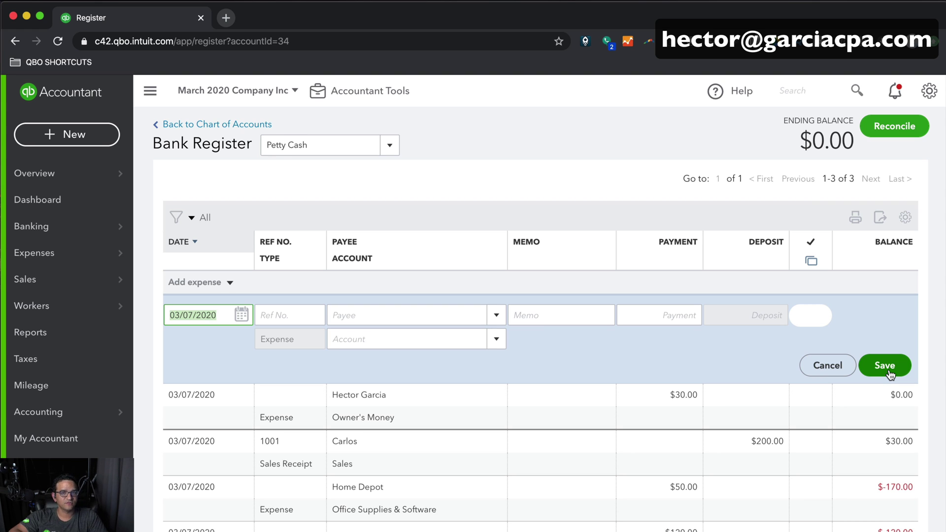
click(199, 127)
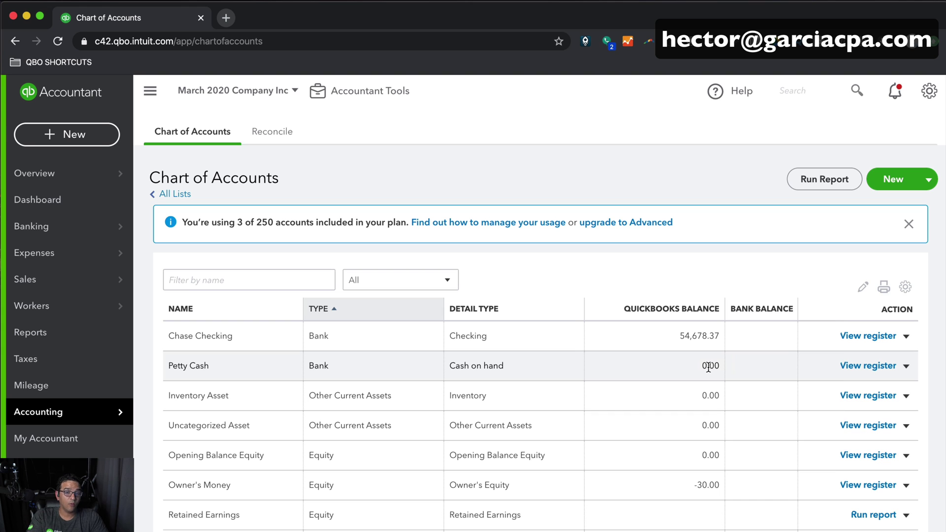
Run the Profit and Loss report for All Dates and review its income and expenses
mouse_move(28, 302)
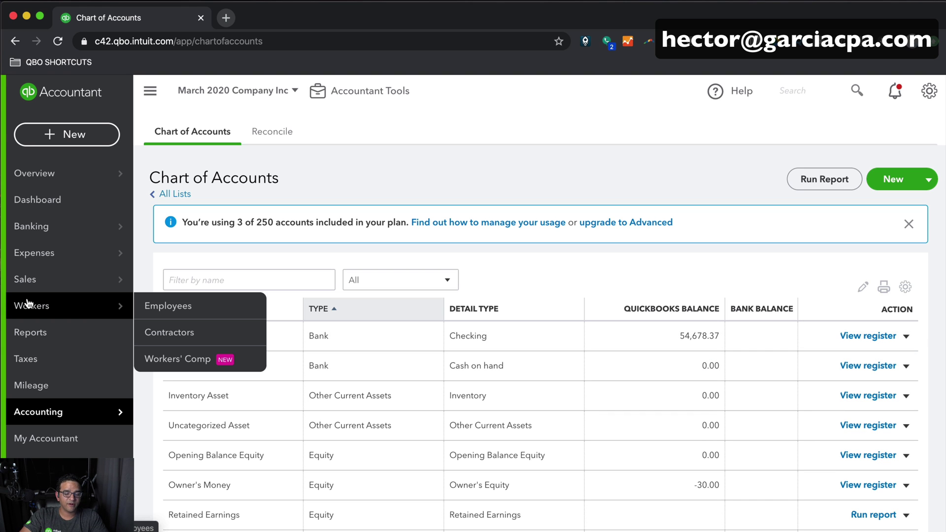
click(45, 334)
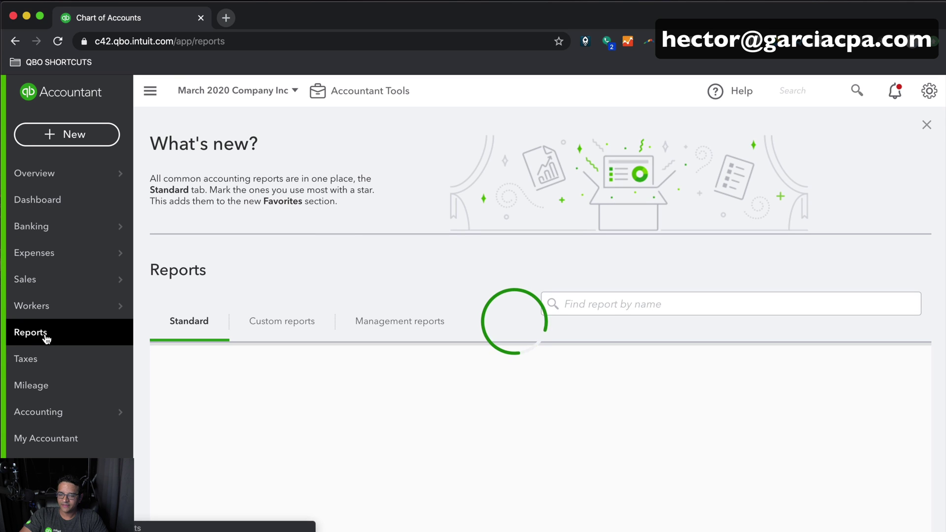
click(236, 474)
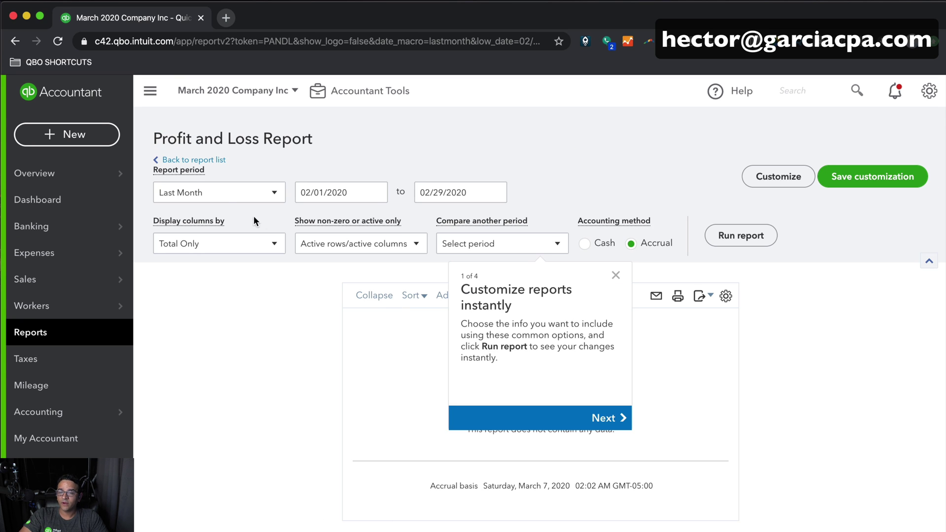
click(219, 192)
scroll(177, 235, down, 4)
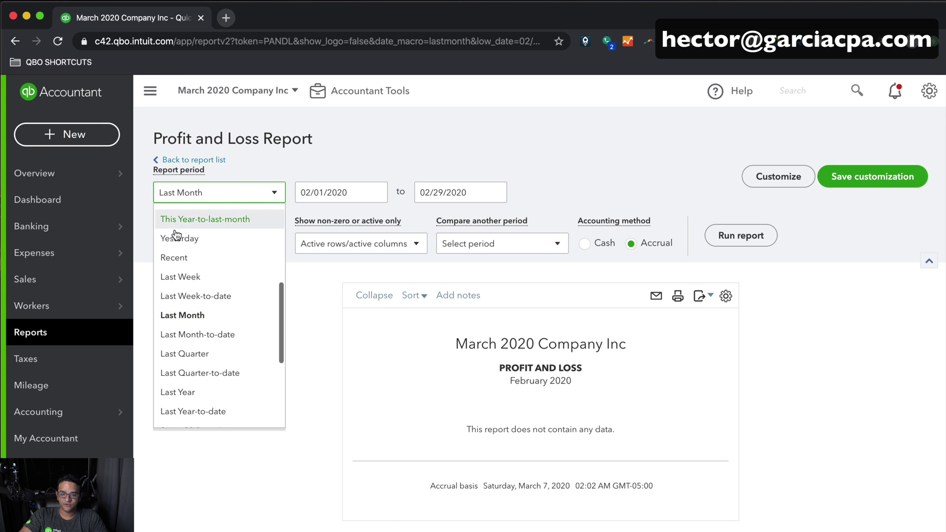
scroll(238, 383, down, 4)
scroll(232, 378, up, 6)
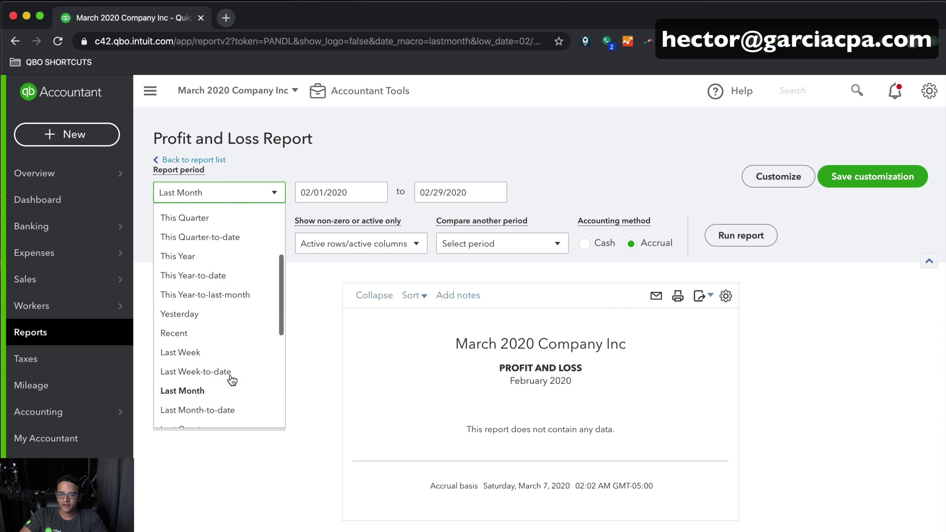
scroll(196, 256, up, 4)
click(180, 218)
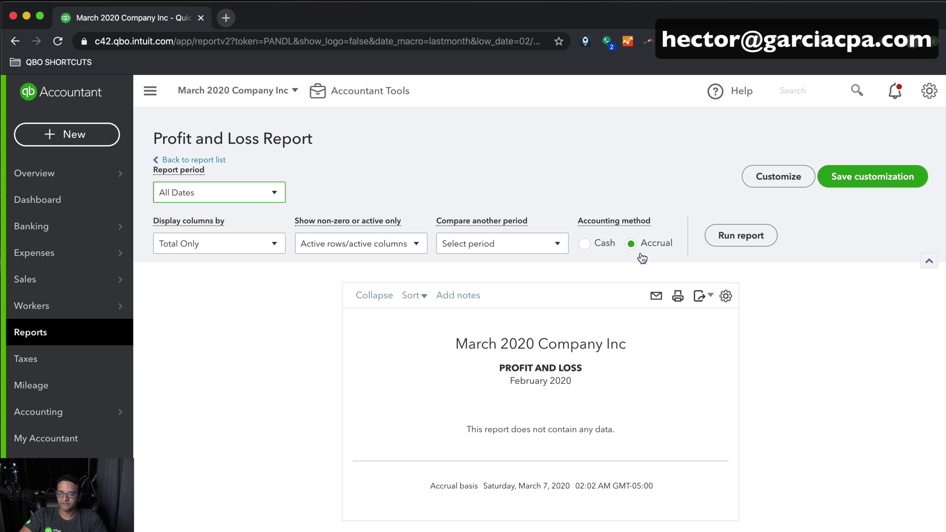
click(741, 238)
scroll(785, 430, down, 3)
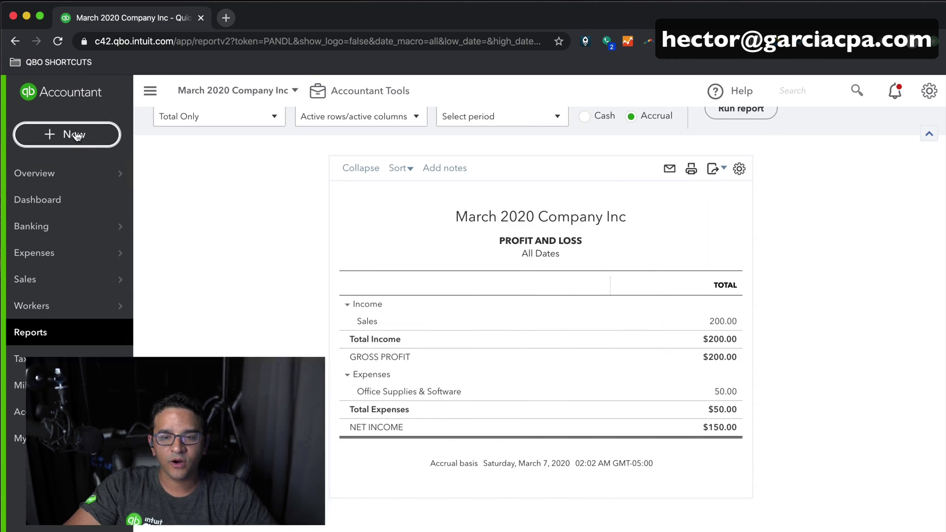
Start a new check and add Cash as a new vendor for its payee
click(75, 135)
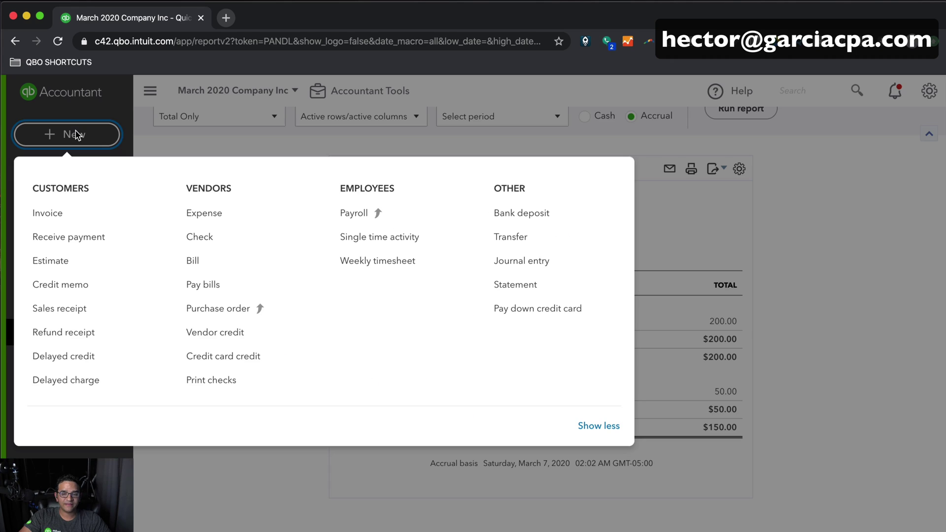
click(208, 242)
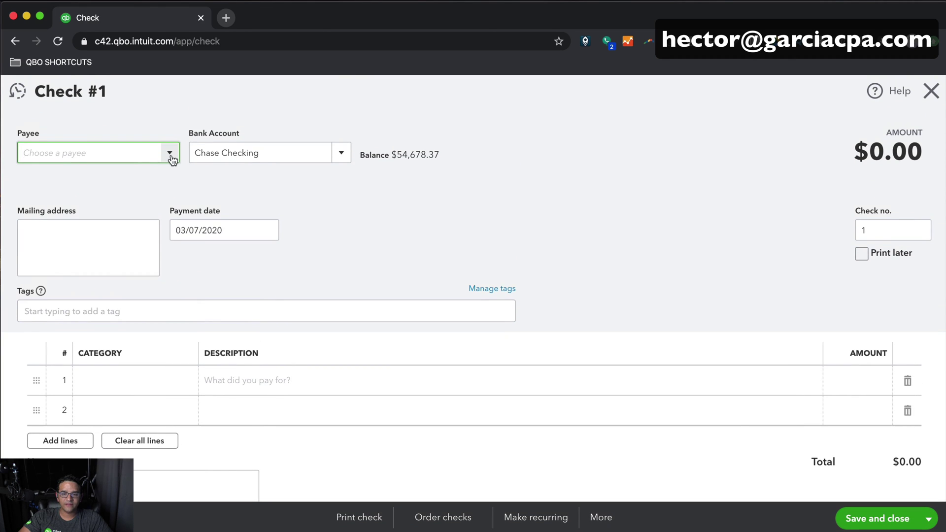
click(170, 154)
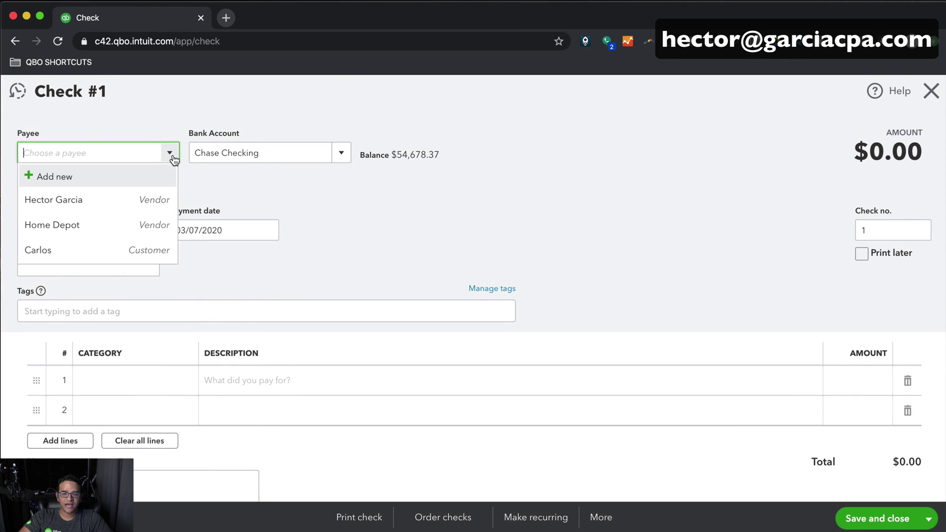
text(Cash)
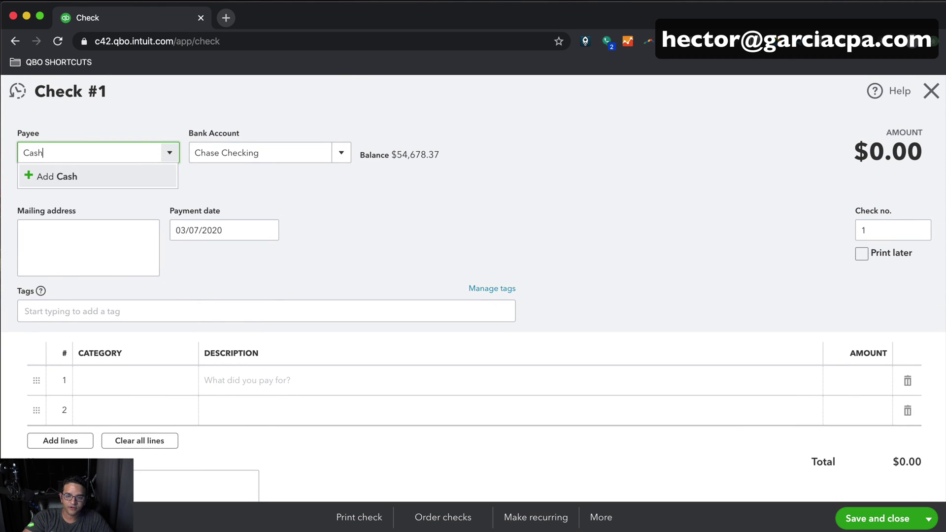
click(78, 178)
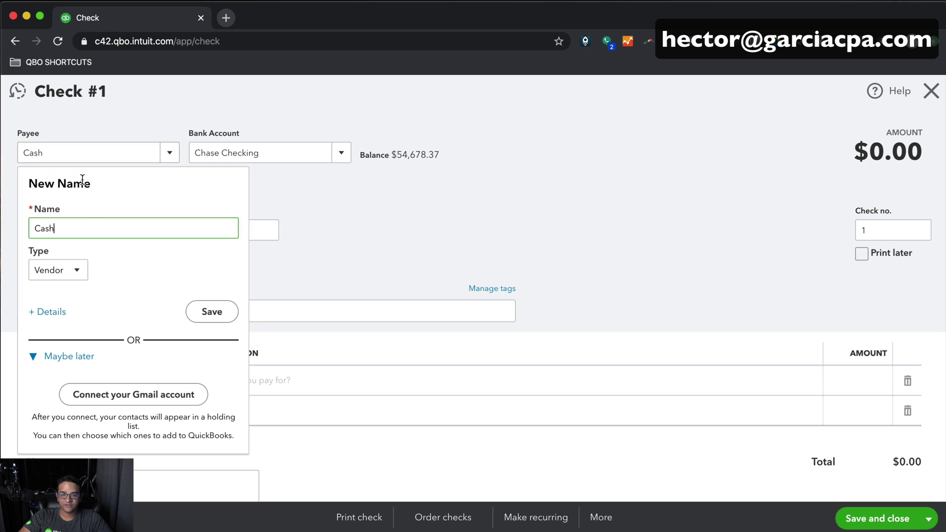
click(206, 306)
Keep Chase Checking as the check's bank account and set the check number to 2015
click(289, 151)
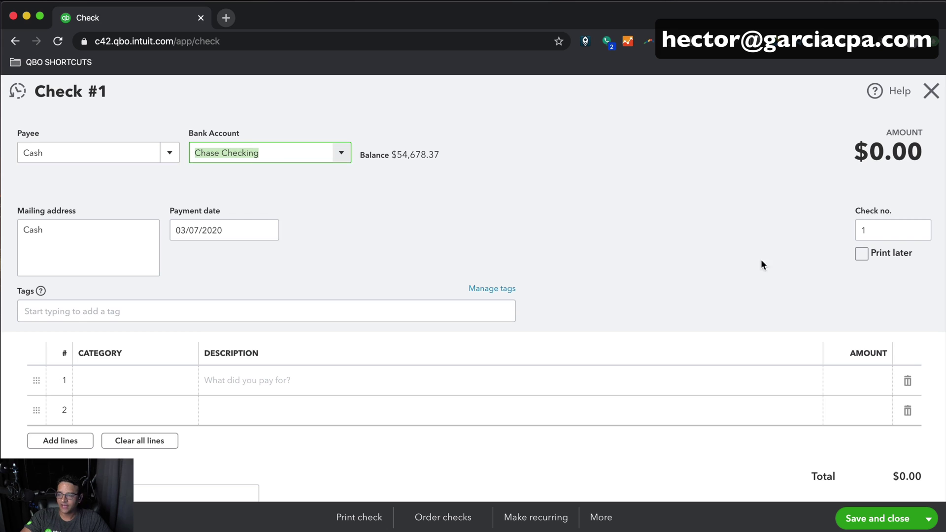
click(867, 230)
text(20)
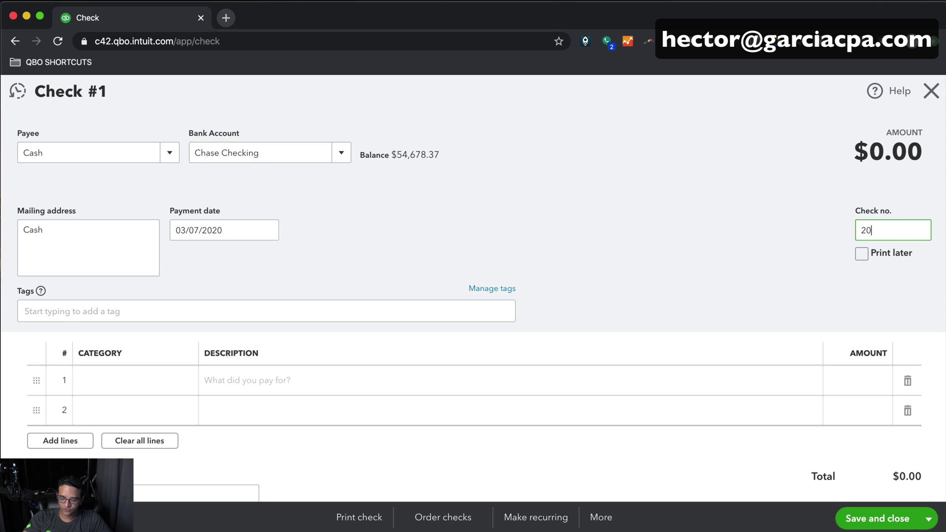
text(15)
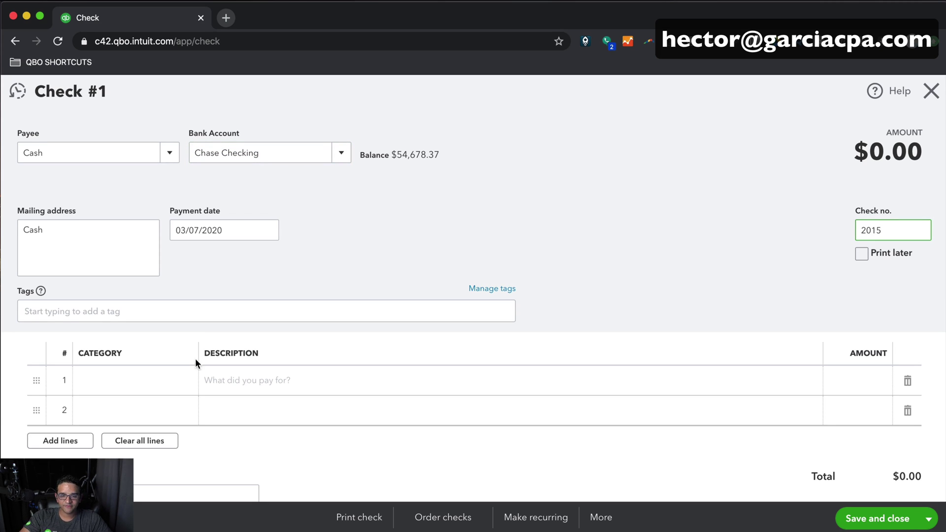
Assign the check to Petty Cash for 500.00, save it and go to the chart of accounts
click(141, 378)
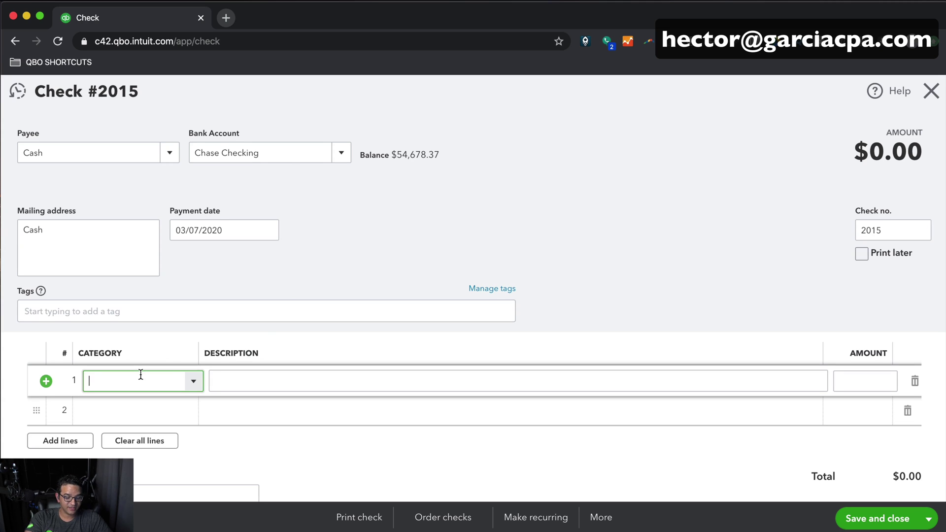
text(Petty Cash)
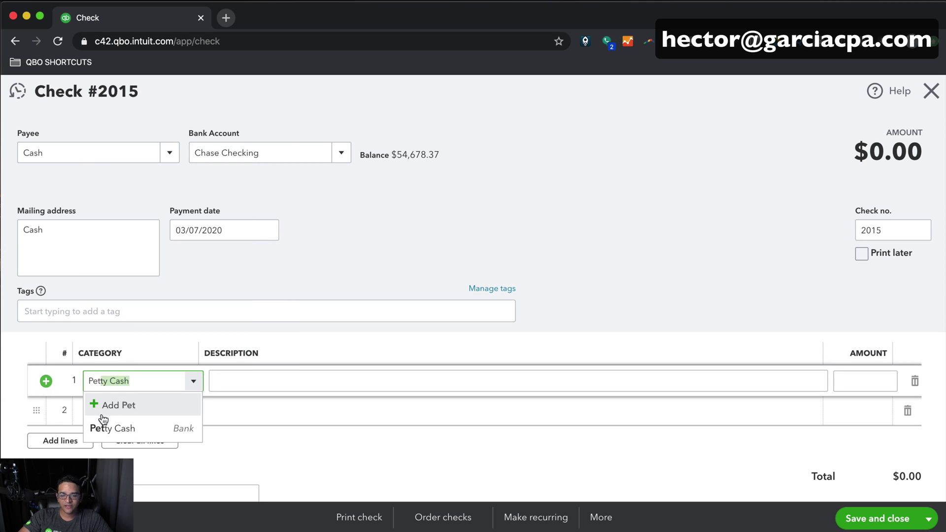
click(104, 422)
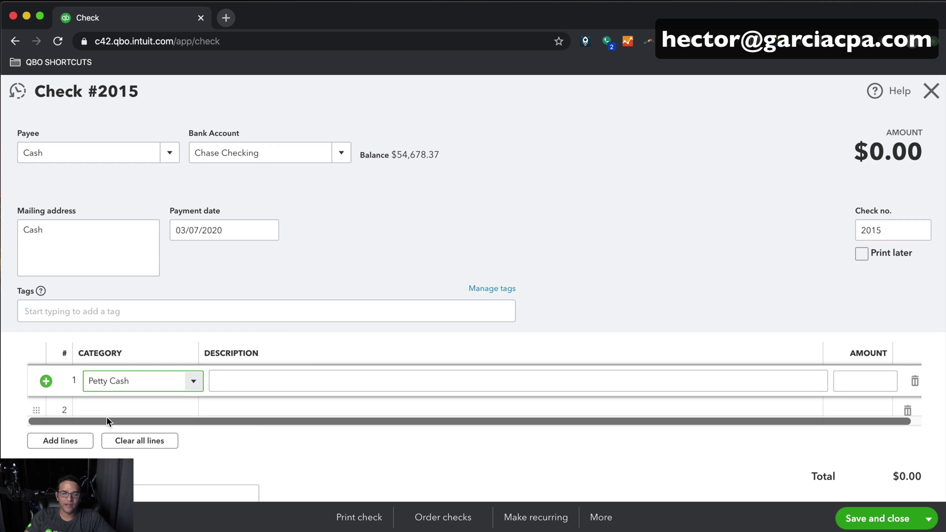
click(883, 386)
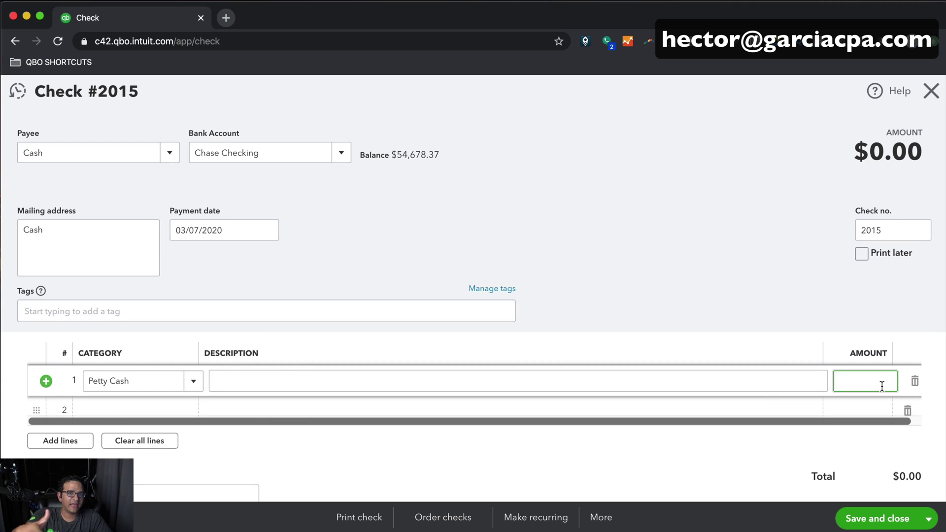
text(500)
key(Tab)
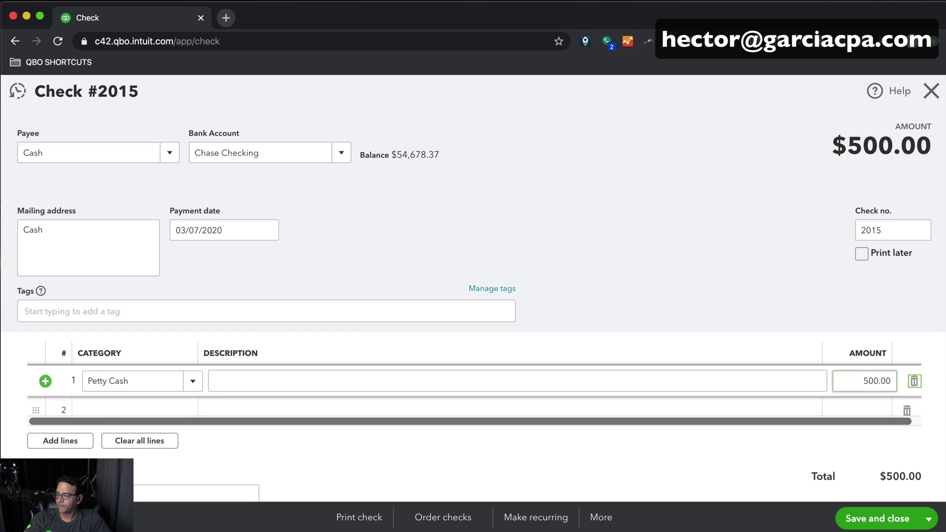
click(888, 521)
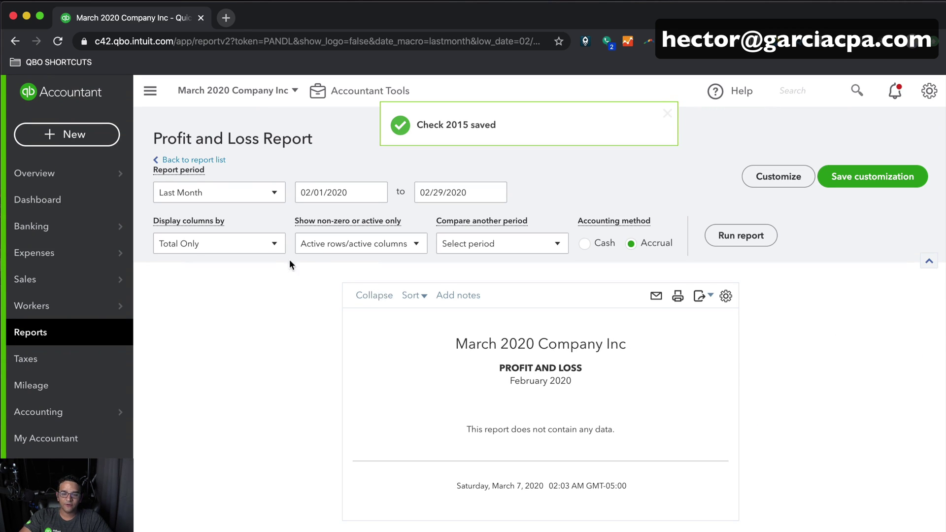
mouse_move(46, 419)
click(179, 414)
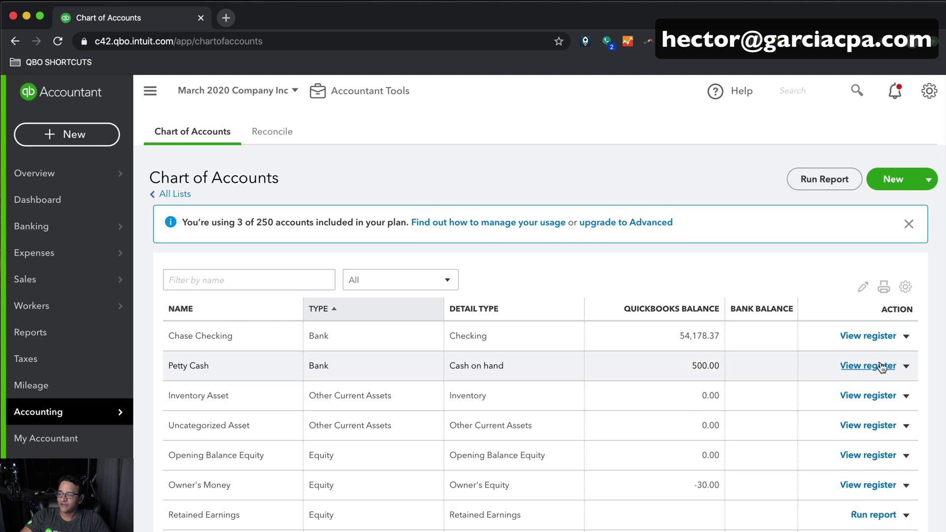
Start a new expense from Petty Cash to Home Depot under Office Supplies & Software for 487.00
click(71, 135)
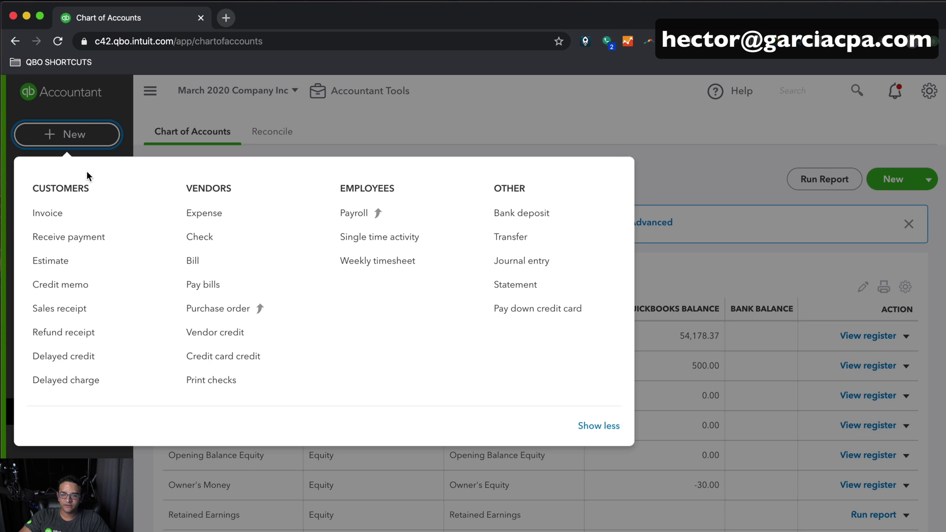
click(209, 214)
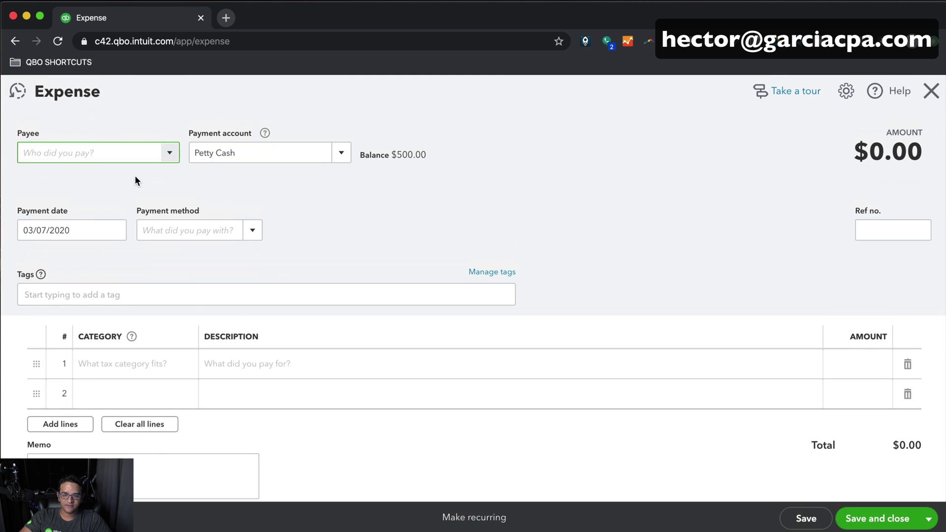
text(home)
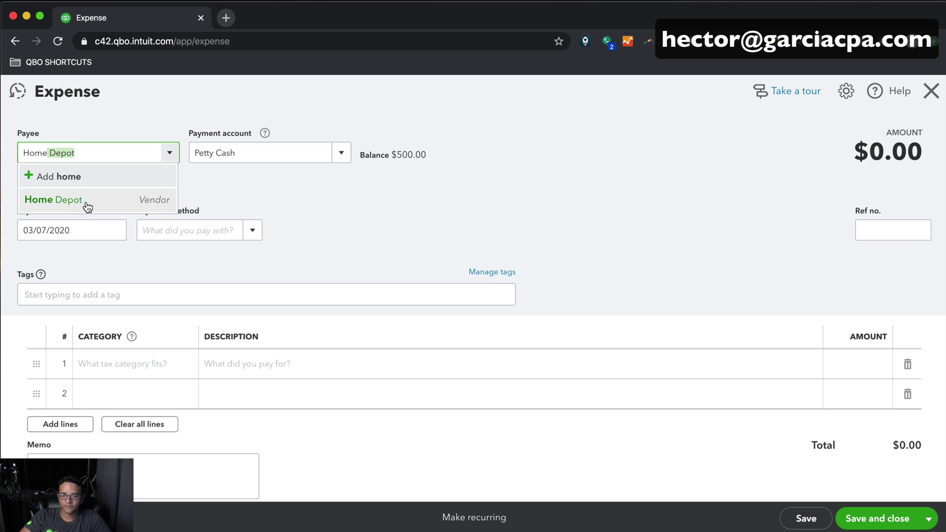
click(84, 199)
click(850, 366)
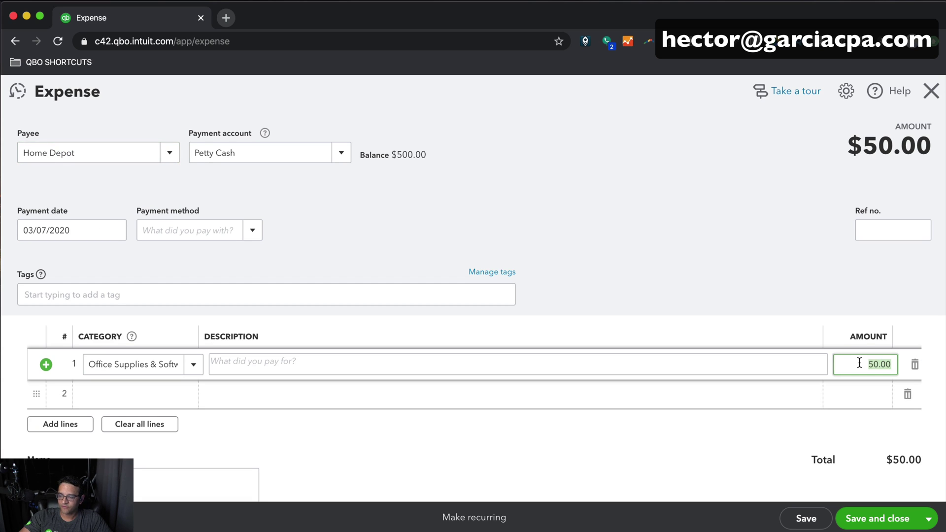
text(487)
key(Tab)
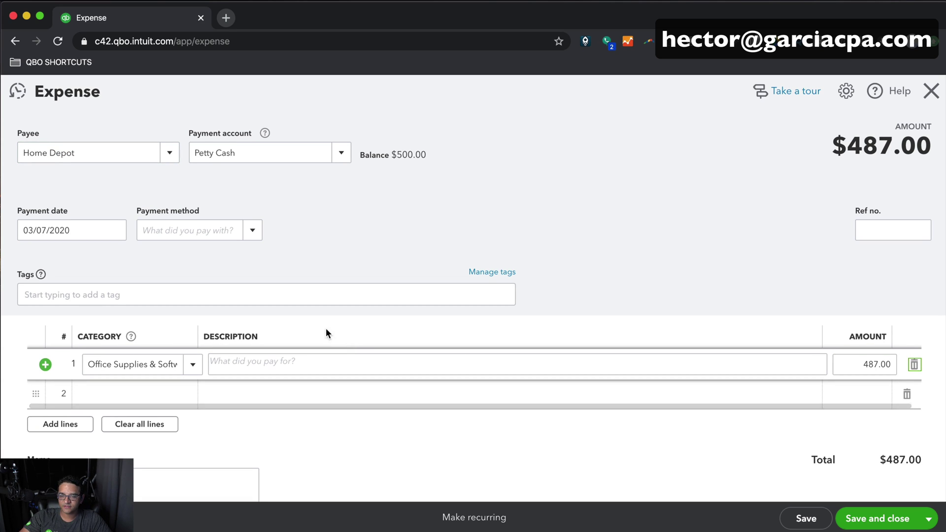
Date the Home Depot expense 03/06/2020, set its payment method to Cash and save it
click(63, 230)
key(minus)
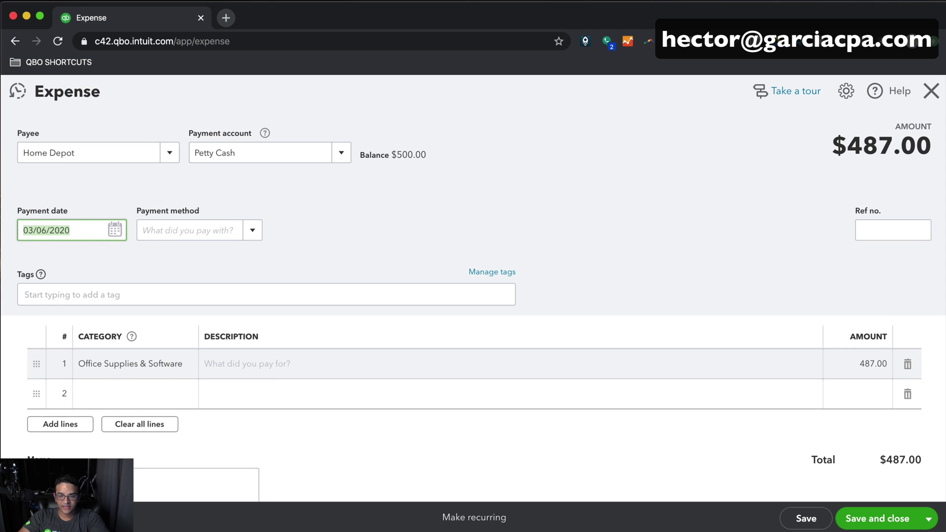
click(251, 230)
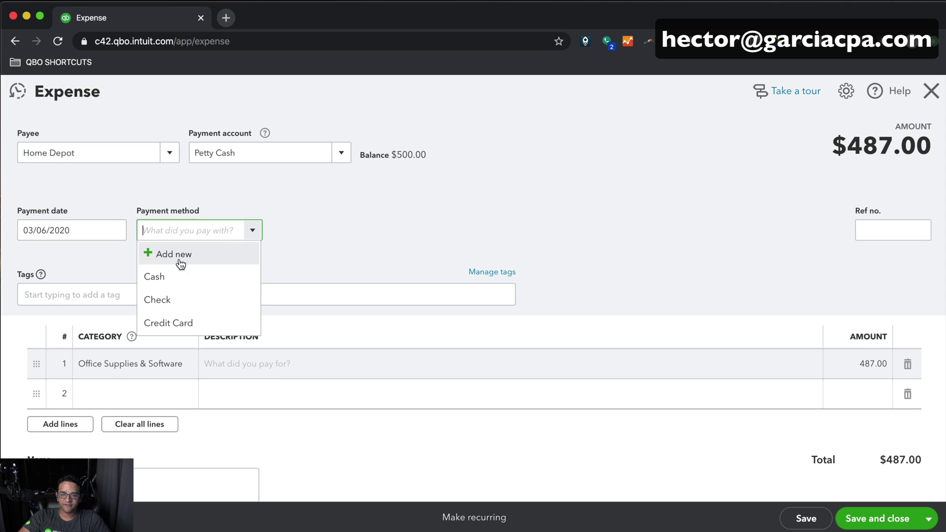
click(153, 276)
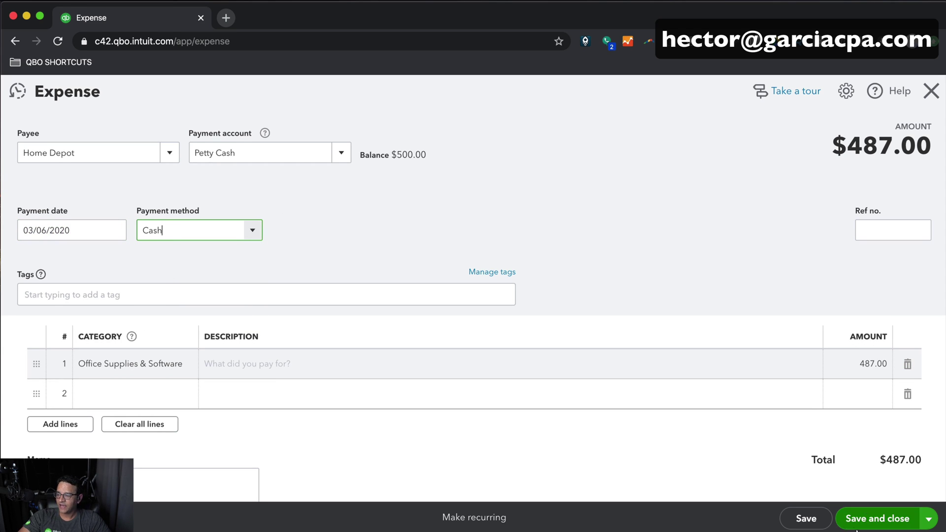
click(878, 518)
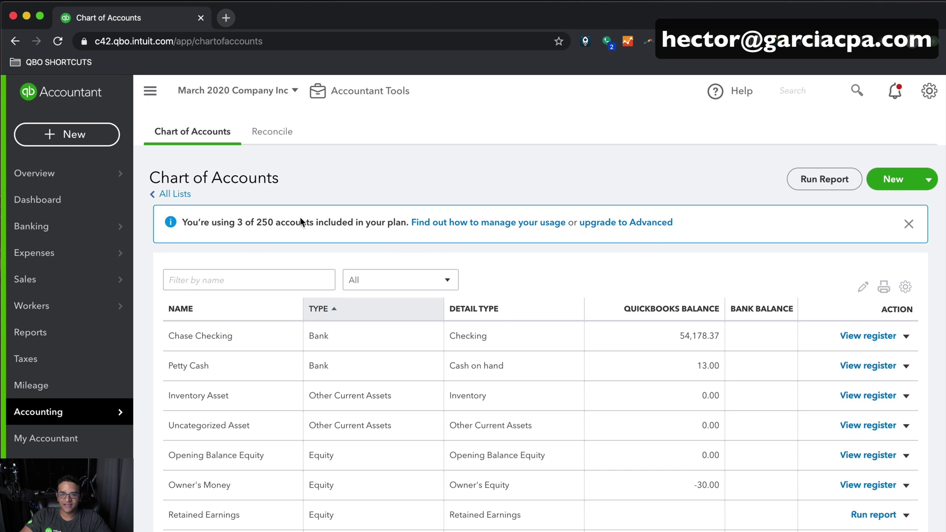
Start another expense paid from Petty Cash with the owner's existing vendor name as payee
click(62, 134)
click(209, 218)
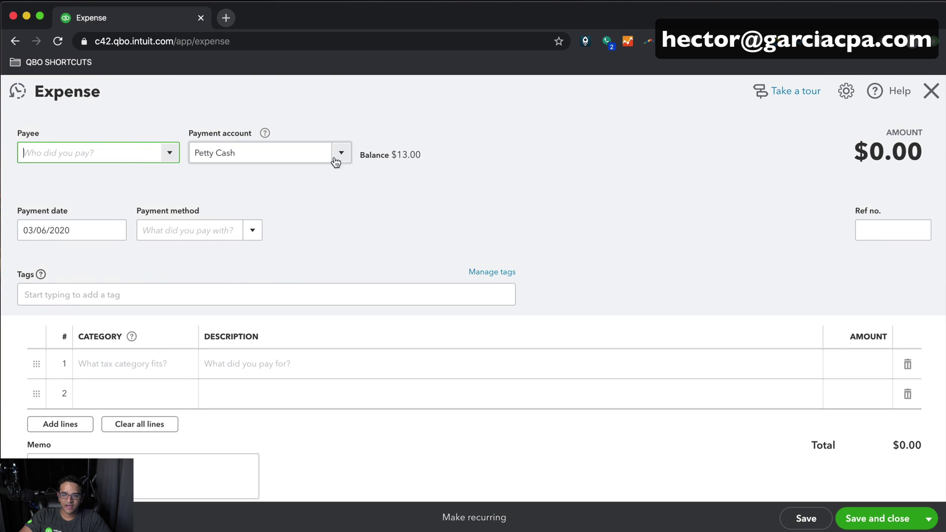
click(350, 156)
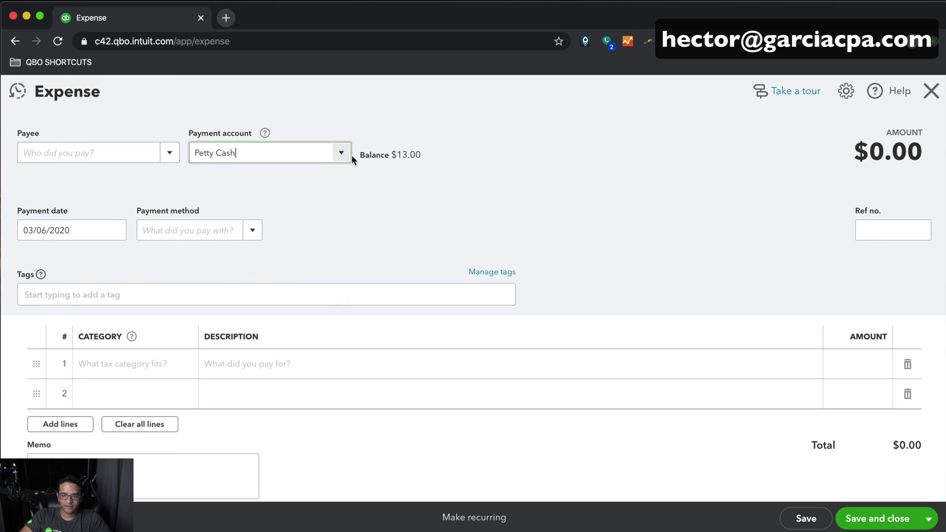
click(91, 151)
text(Hector Garcia)
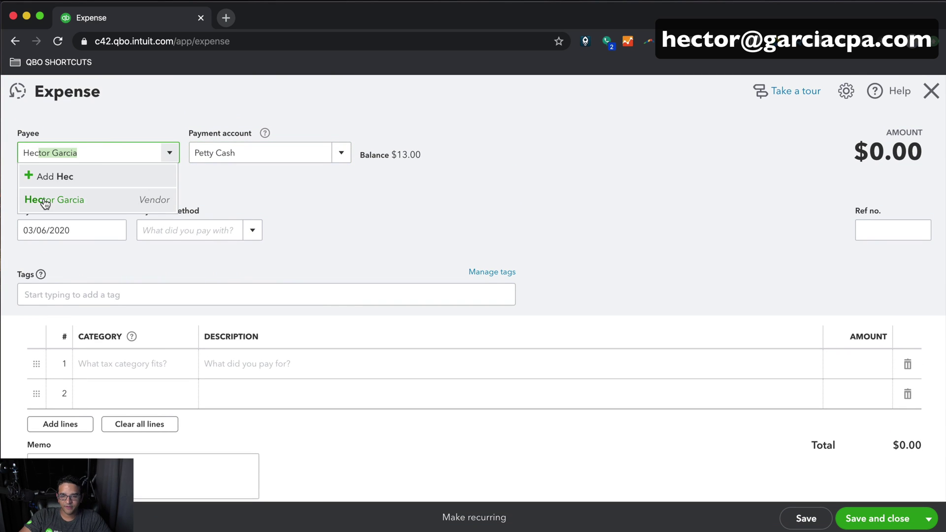
key(Return)
Record the owner's expense under Owner's Money with an amount of 13.00, and save it
click(110, 364)
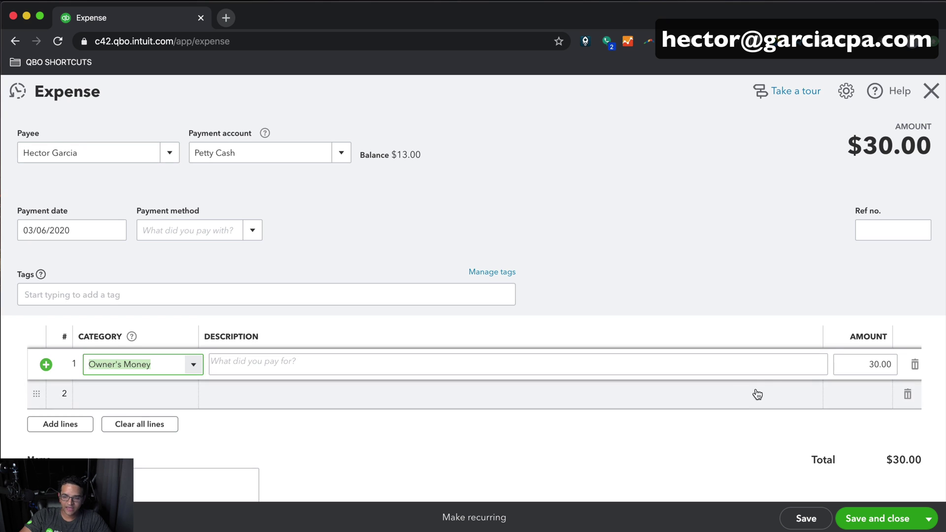
click(844, 364)
text(13.00)
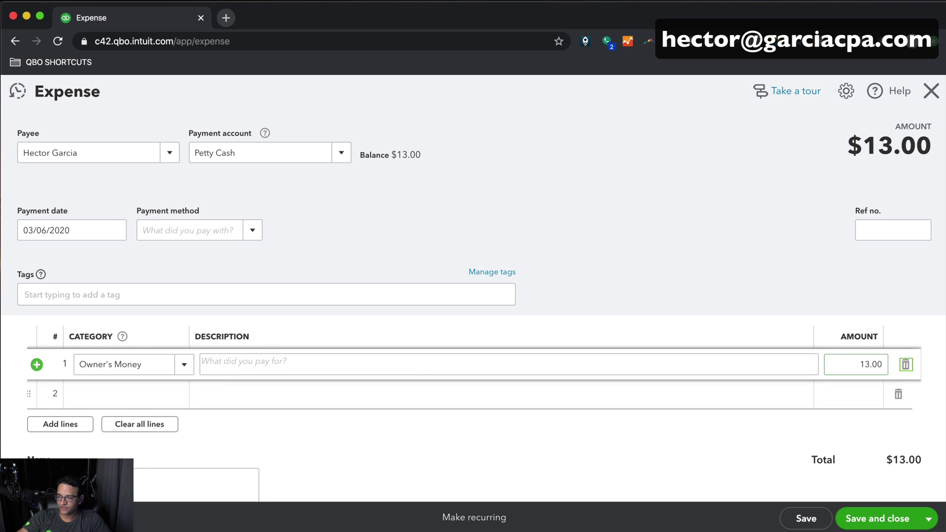
click(878, 518)
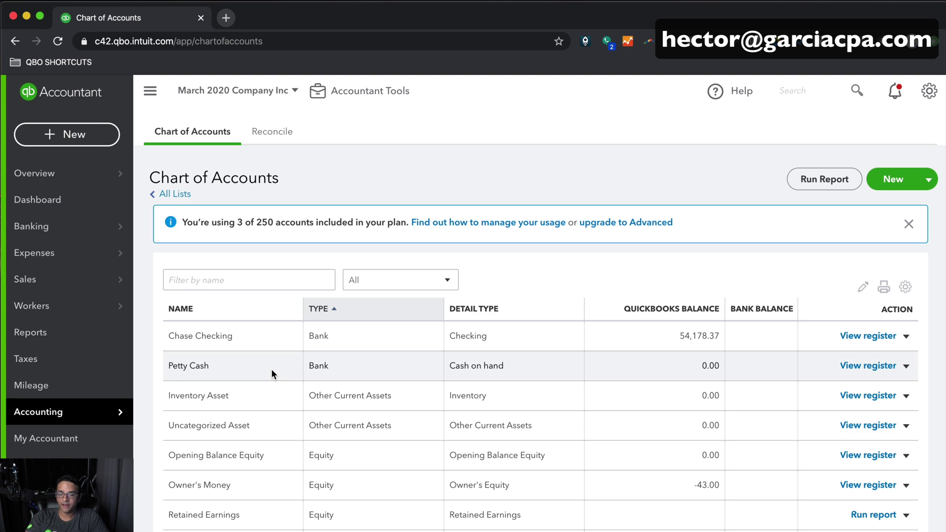
Start a journal entry in the Owner's Money register and add Best Buy as a new customer for its payee
click(873, 485)
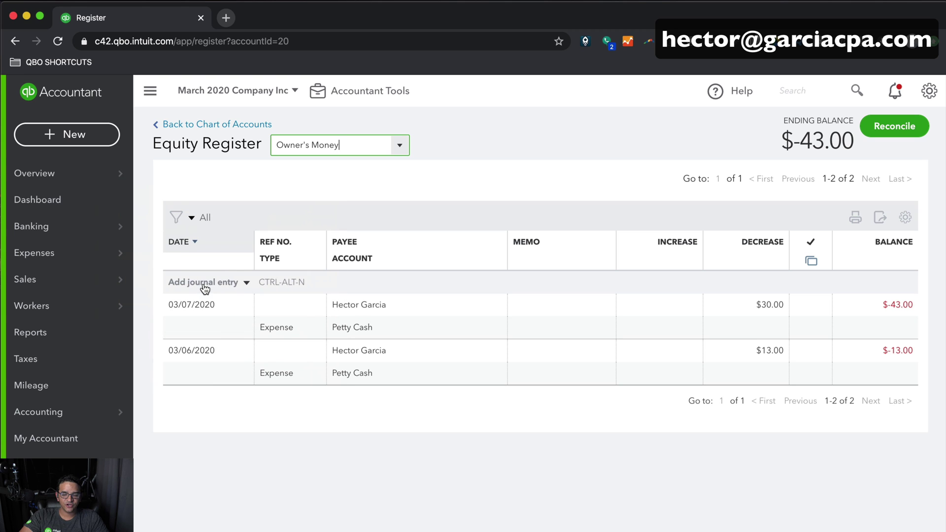
click(240, 284)
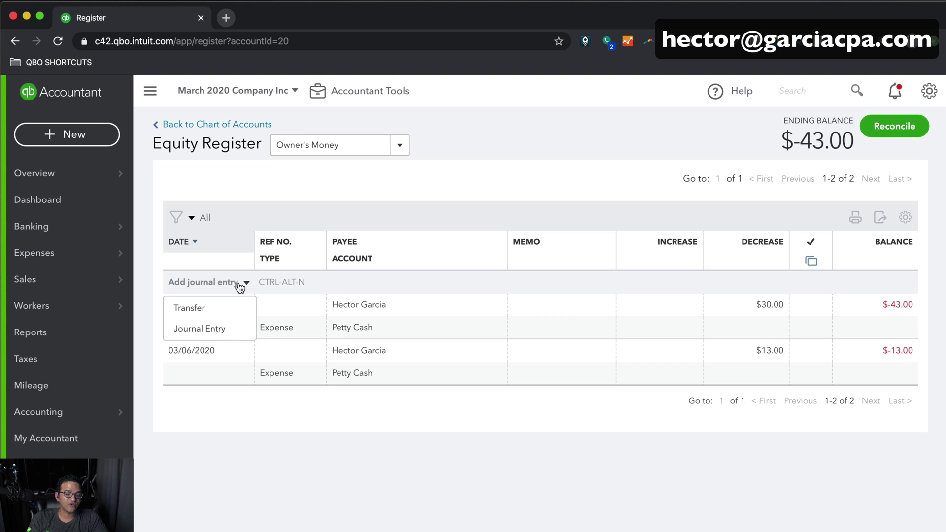
click(209, 334)
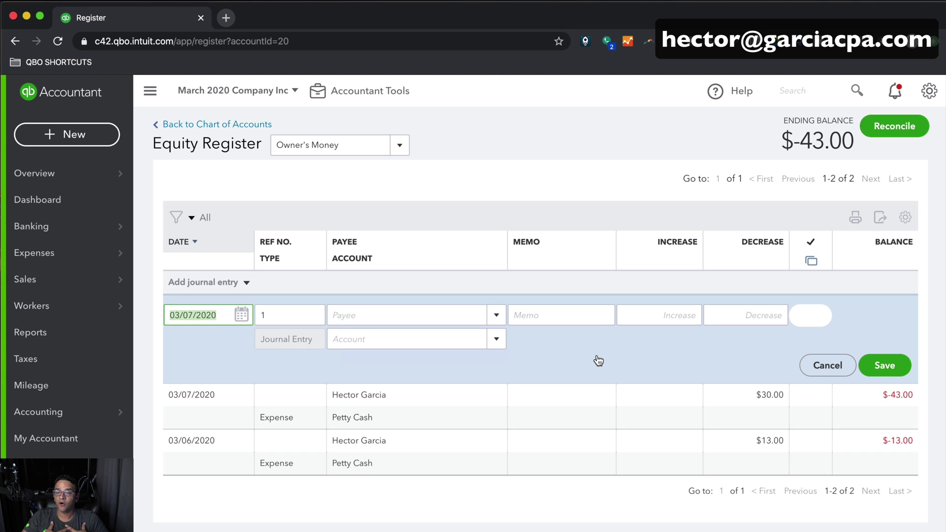
click(414, 318)
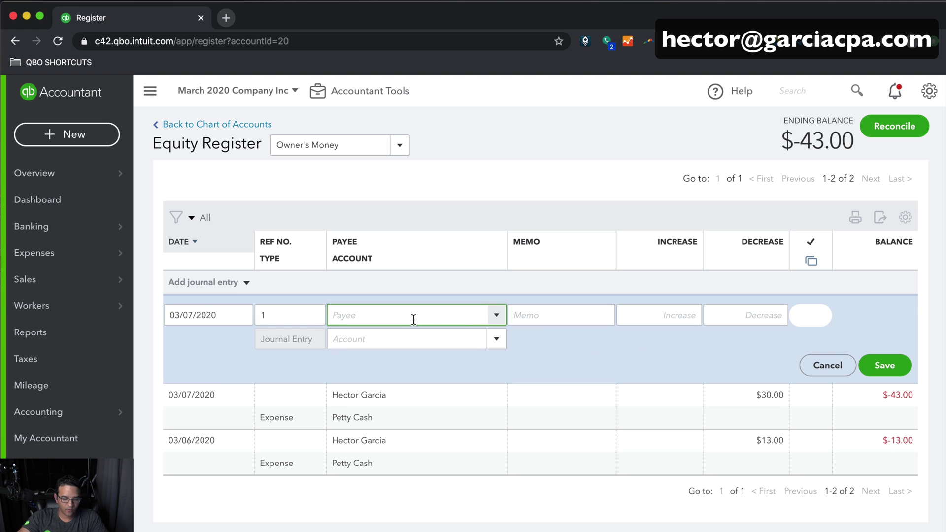
text(Best Buy)
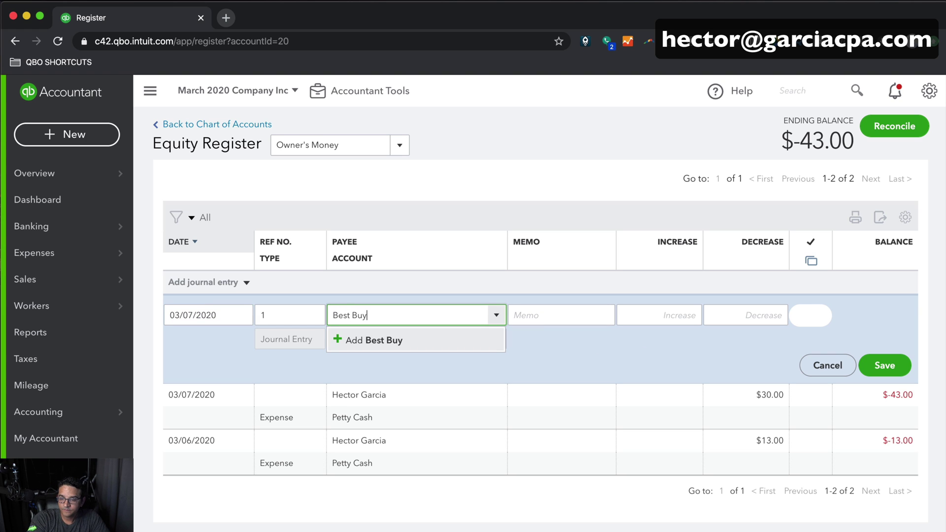
click(414, 335)
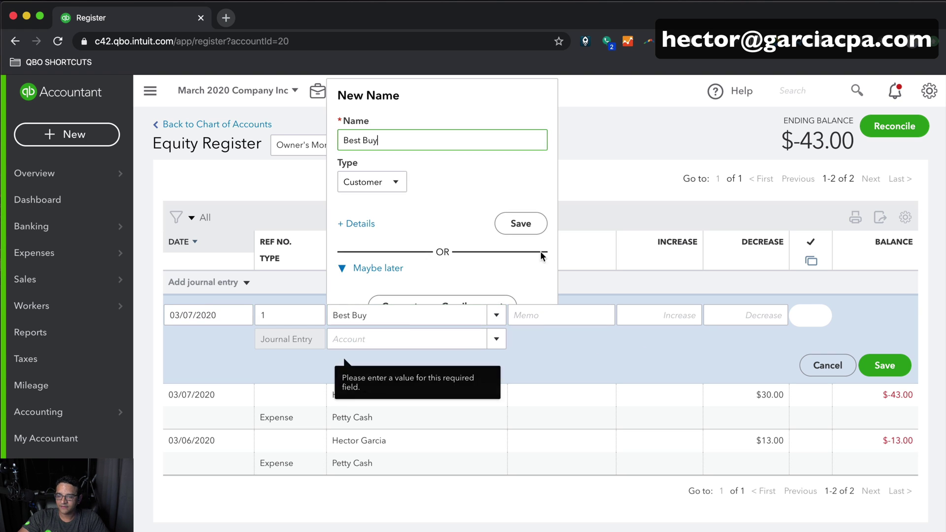
click(517, 223)
Enter an increase of 2,500.00 in the Best Buy journal entry and start adding a new account named Laptop 2020
click(666, 312)
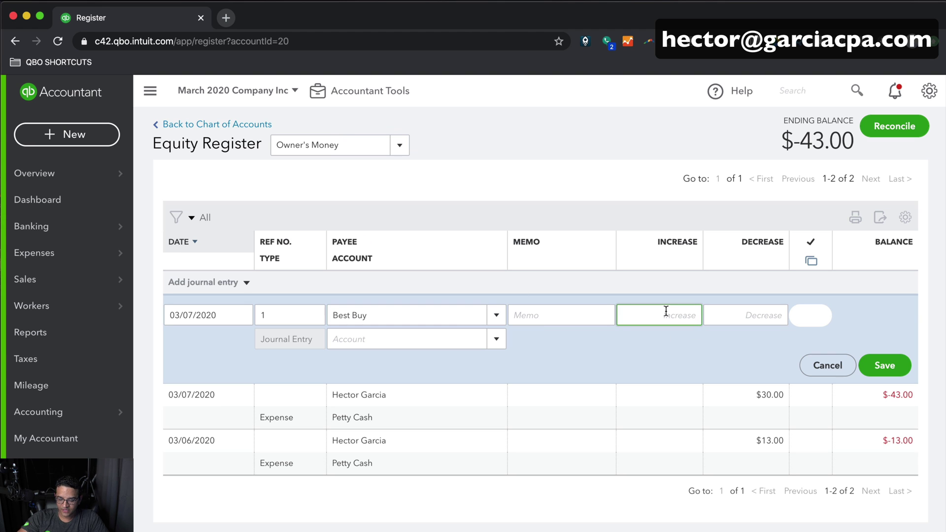
text(2500)
click(420, 336)
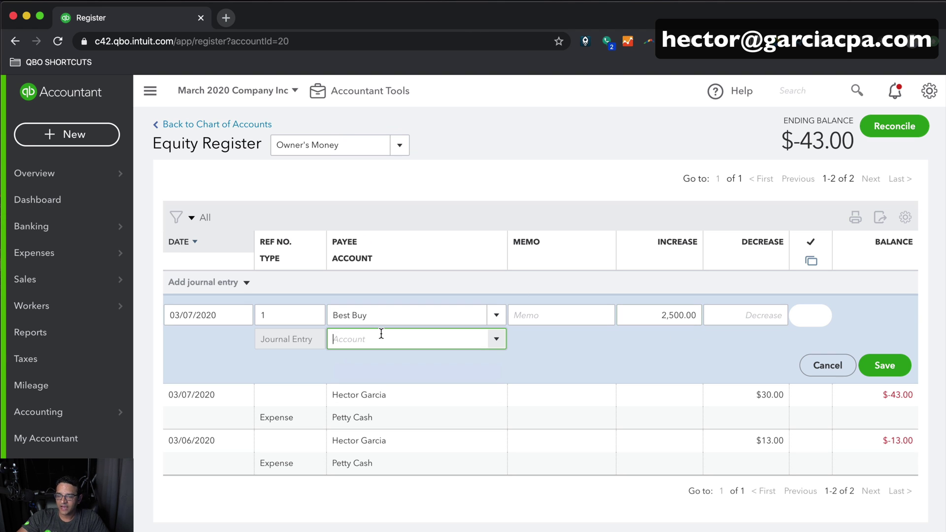
text(Laptop)
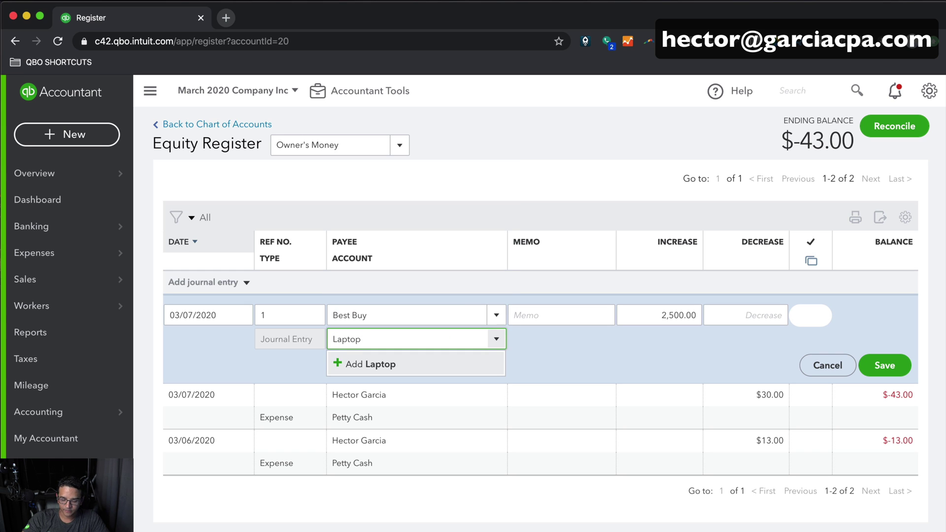
text( 2020)
click(383, 367)
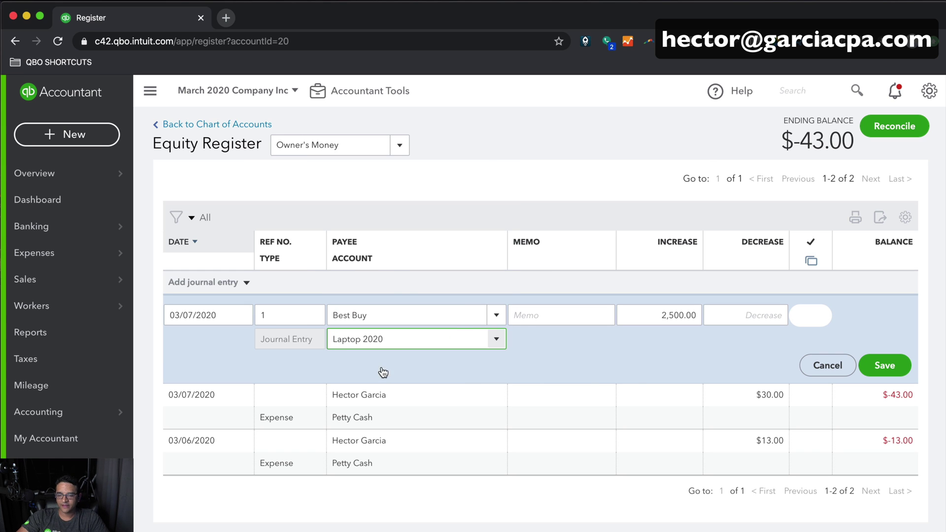
Set the Laptop 2020 account's type to Fixed Assets with detail type Fixed Asset Computers, and save the account
click(301, 173)
scroll(343, 333, down, 1)
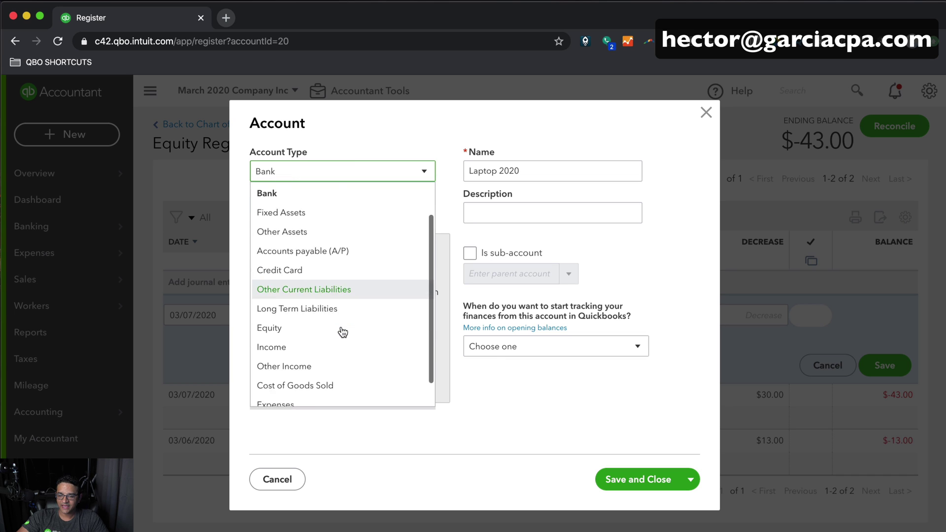
scroll(343, 333, down, 1)
scroll(340, 331, up, 2)
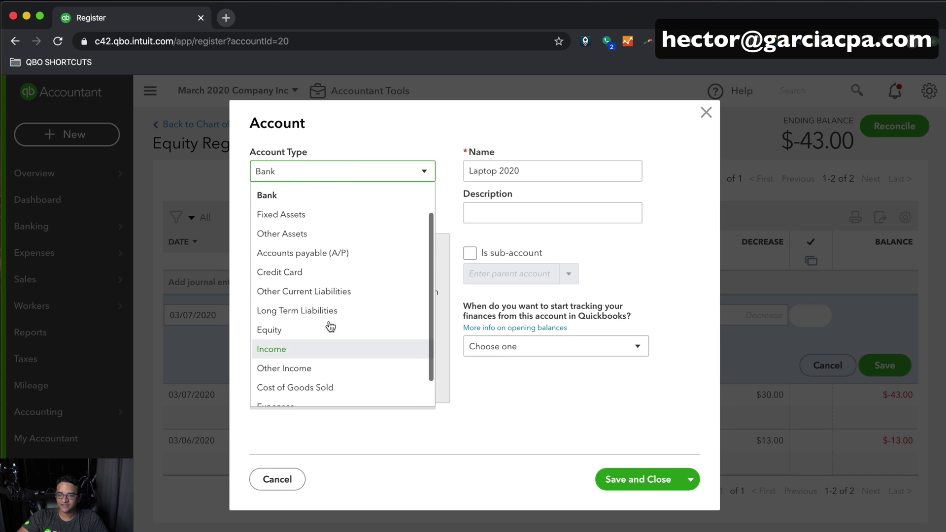
click(284, 214)
click(321, 213)
scroll(360, 367, down, 2)
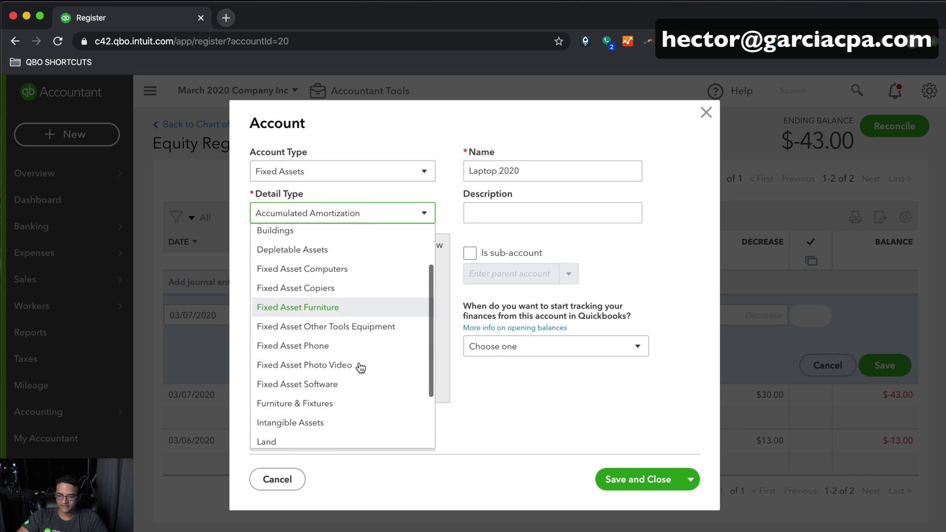
scroll(361, 367, down, 1)
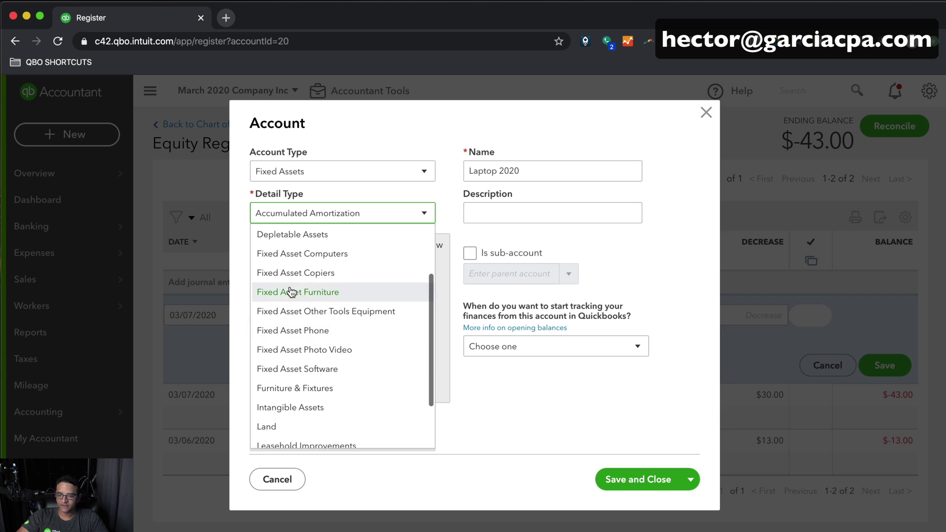
click(311, 257)
click(649, 480)
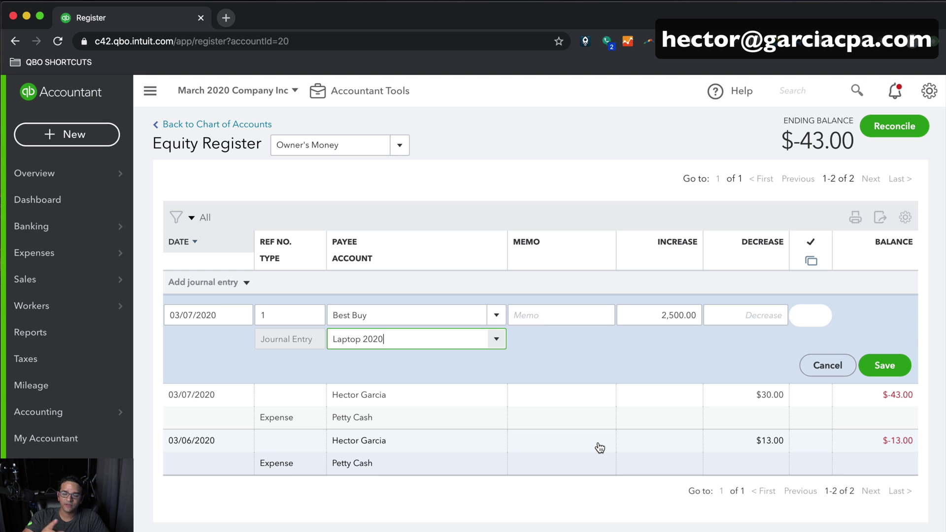
Add the memo "Used personal account" to the Best Buy journal entry and save the entry
click(555, 316)
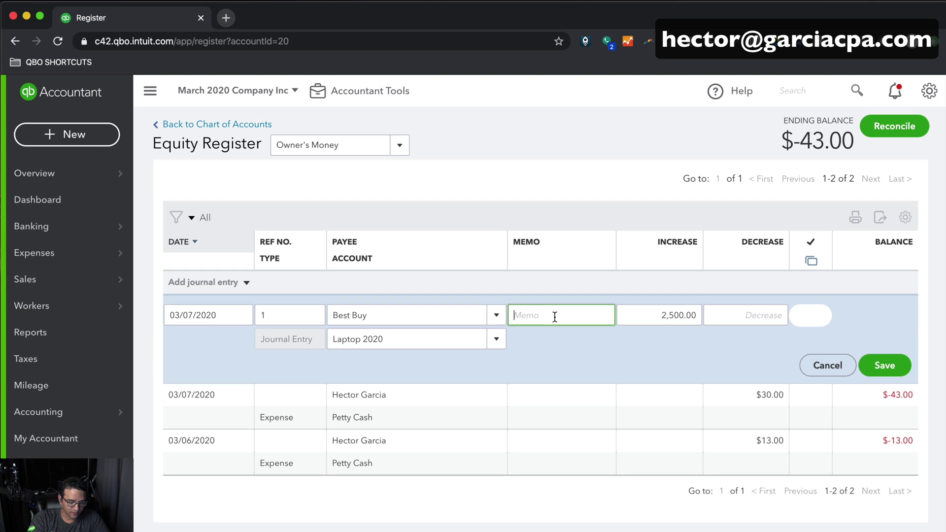
text(USed personal)
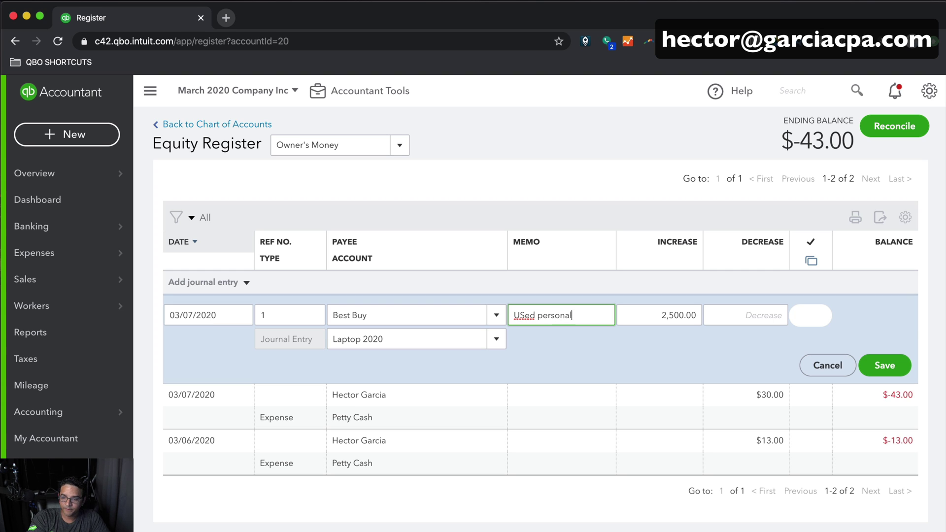
text( account)
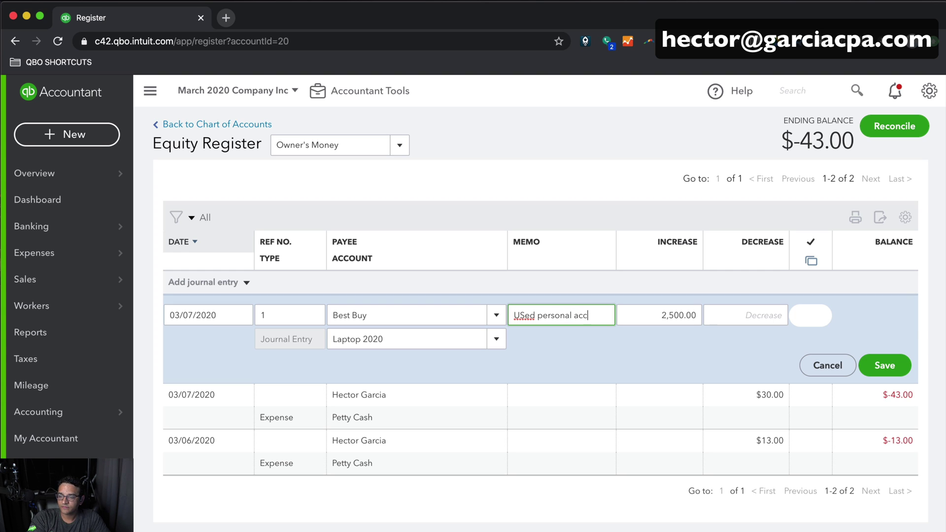
right_click(524, 316)
click(543, 322)
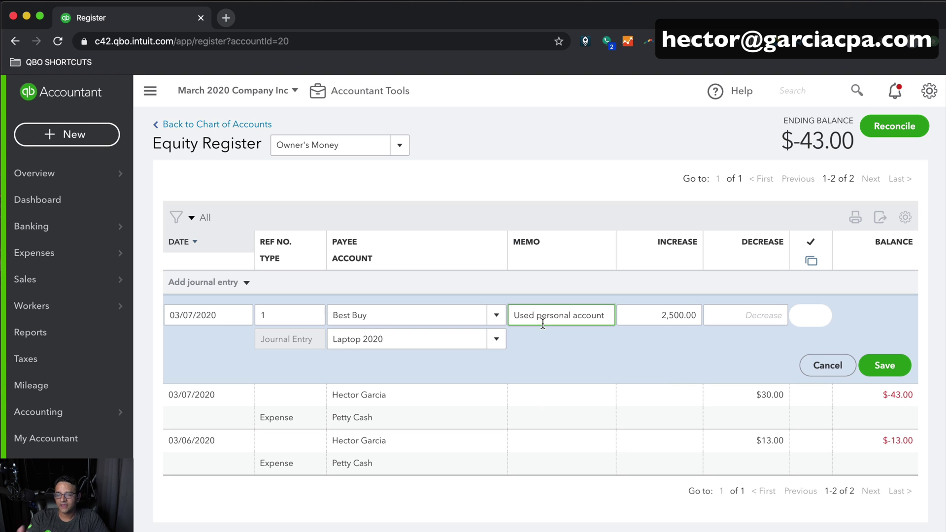
click(892, 371)
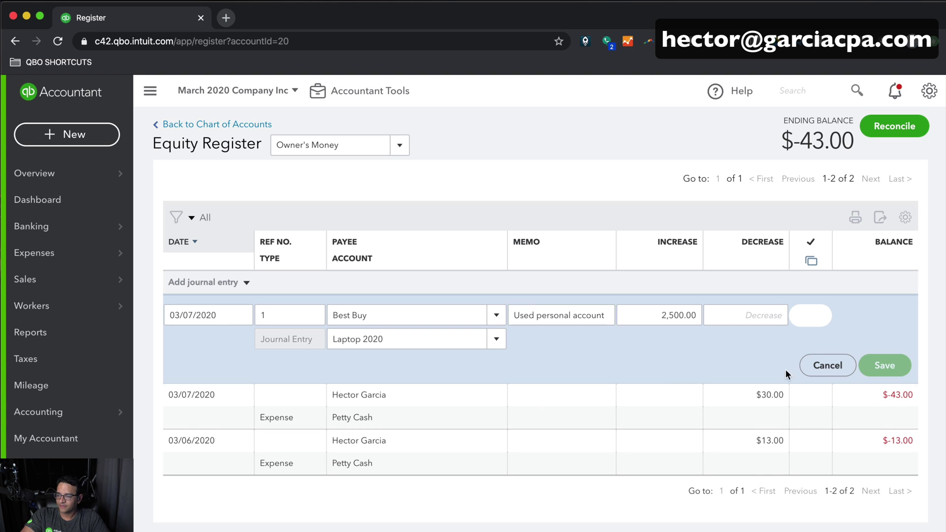
Return to the Chart of Accounts and run the account report for Owner's Money to review its transactions
click(208, 125)
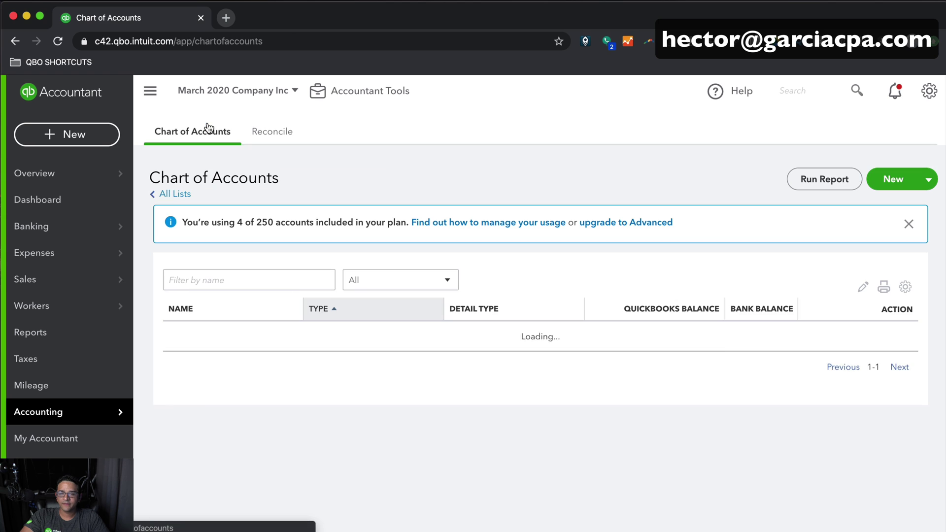
scroll(600, 251, down, 2)
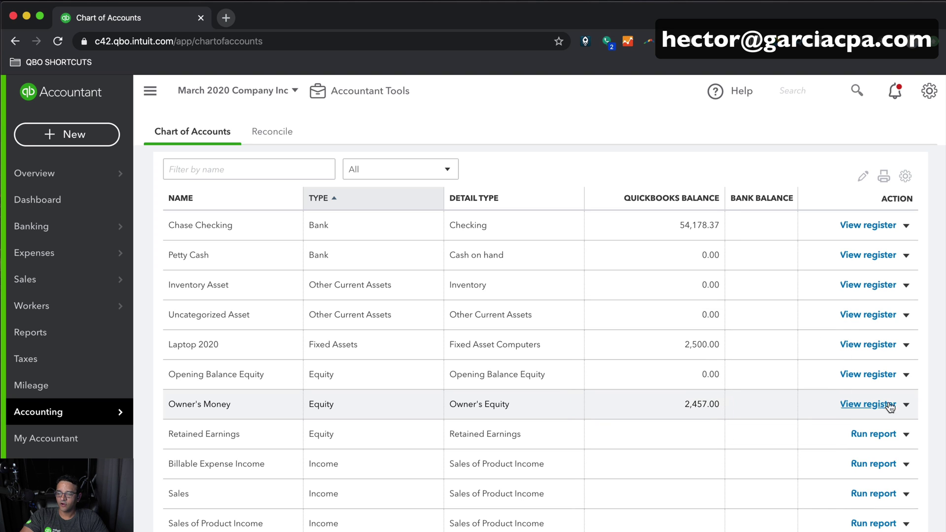
click(907, 406)
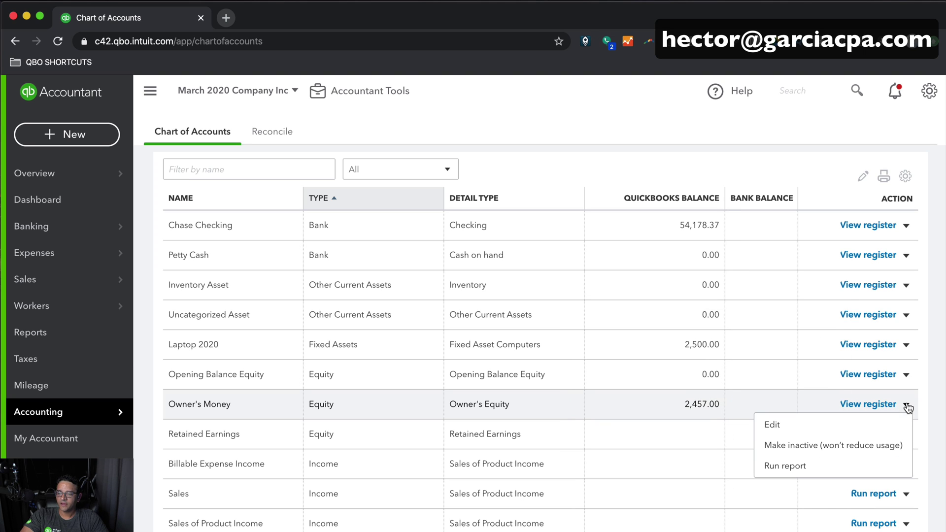
click(793, 468)
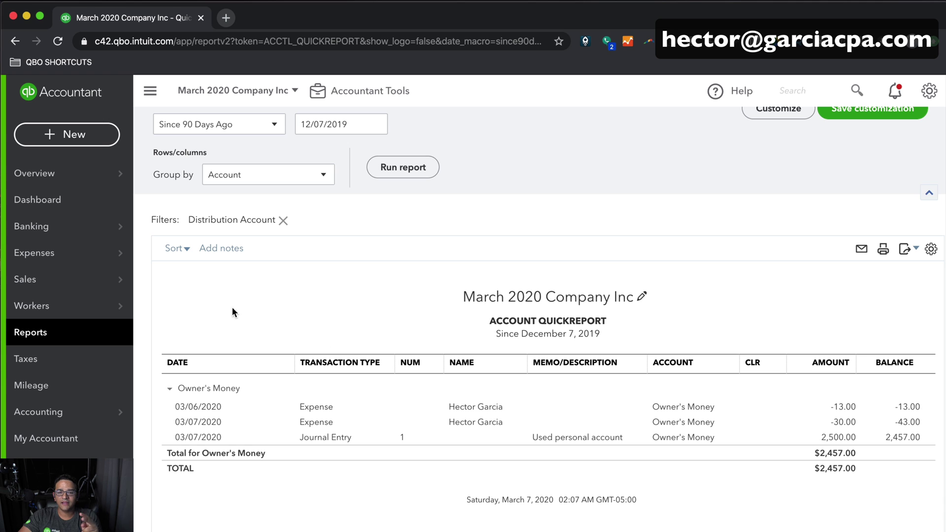
Start a new expense paid from Petty Cash and add American Airlines as a new vendor for its payee
click(39, 412)
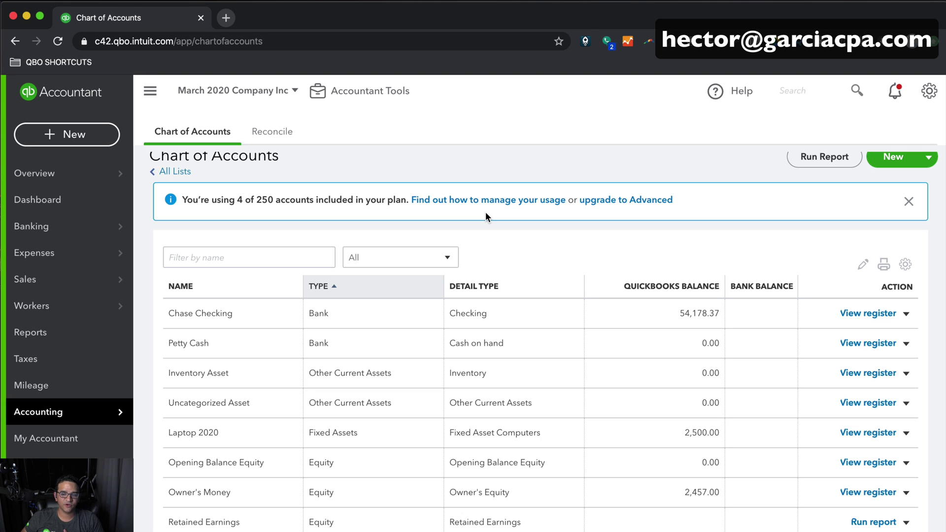
click(80, 138)
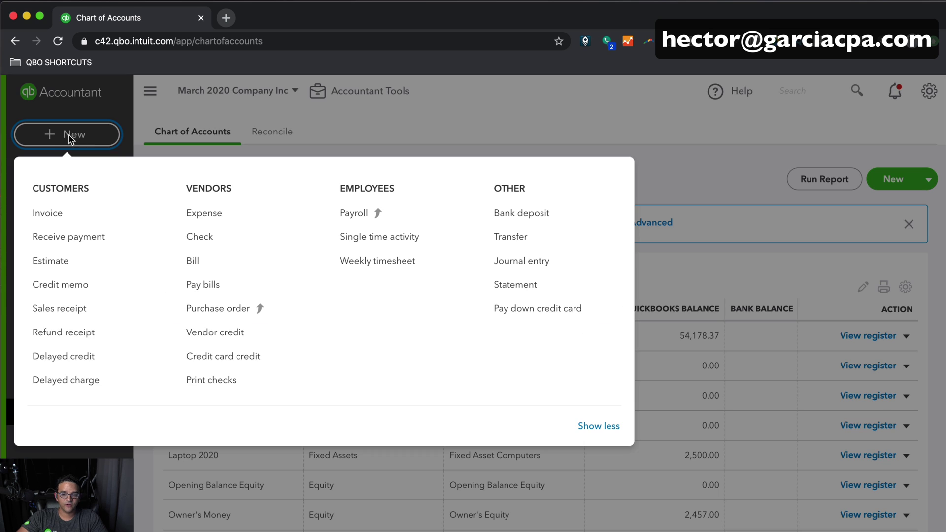
click(213, 214)
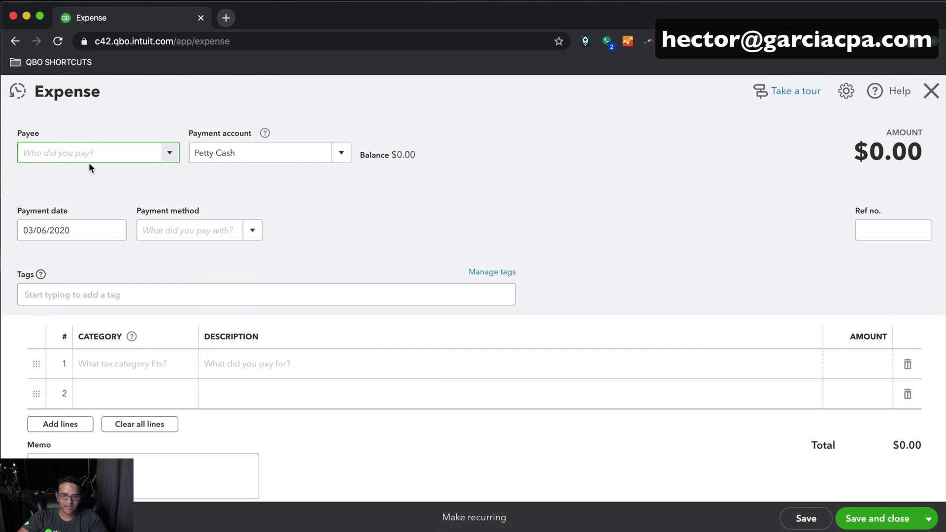
text(Ameri)
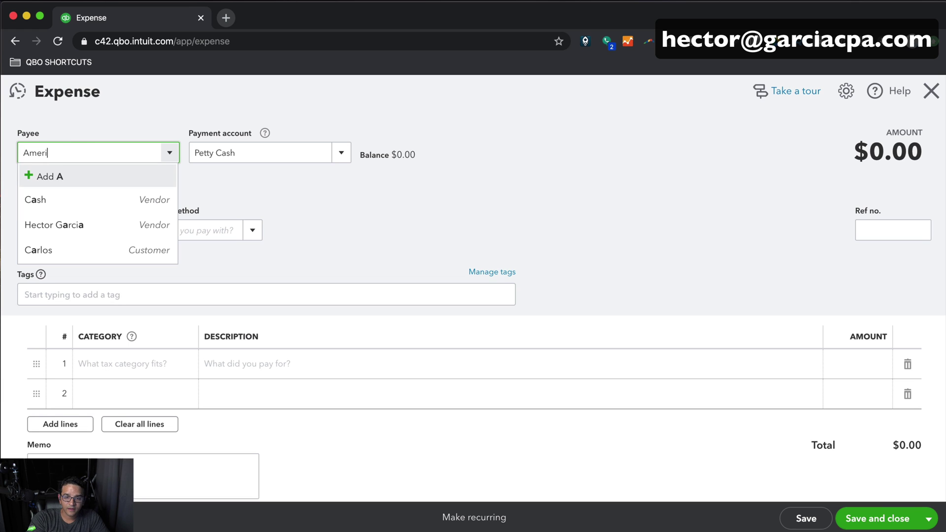
text(can Airlines)
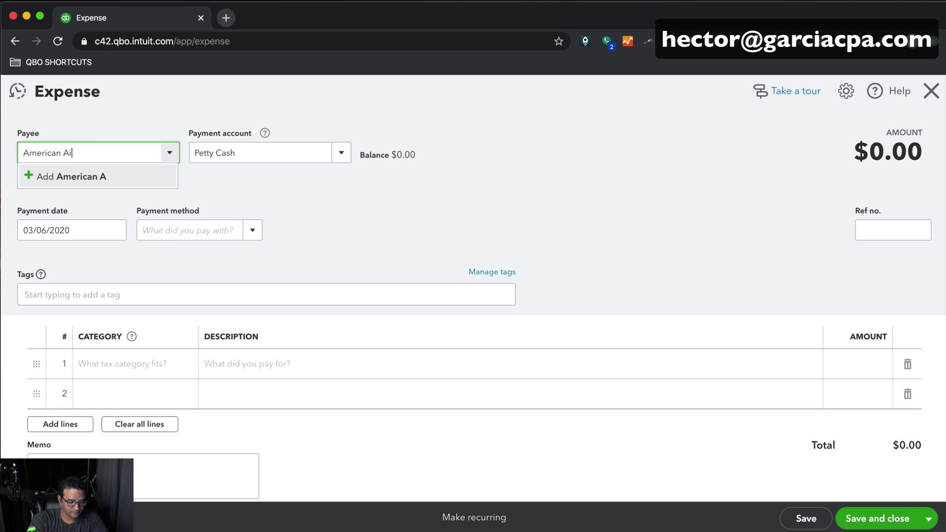
click(123, 178)
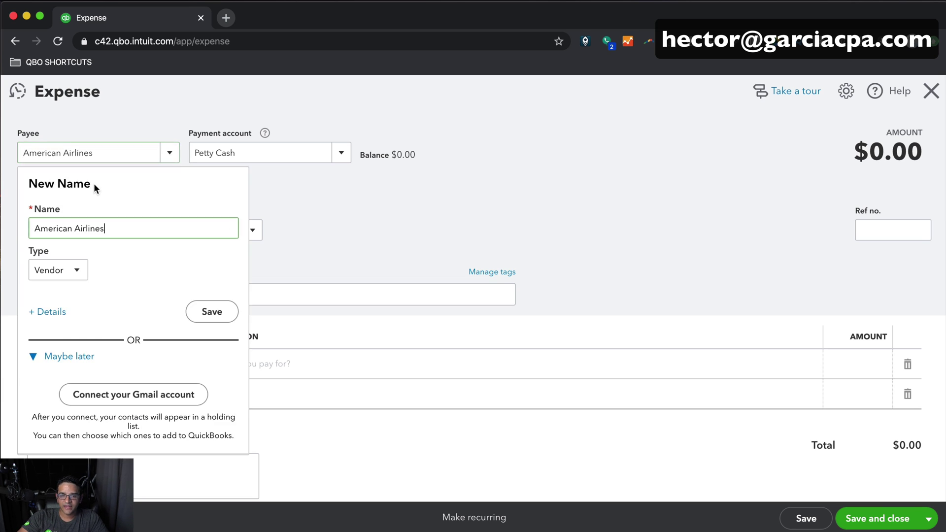
click(212, 311)
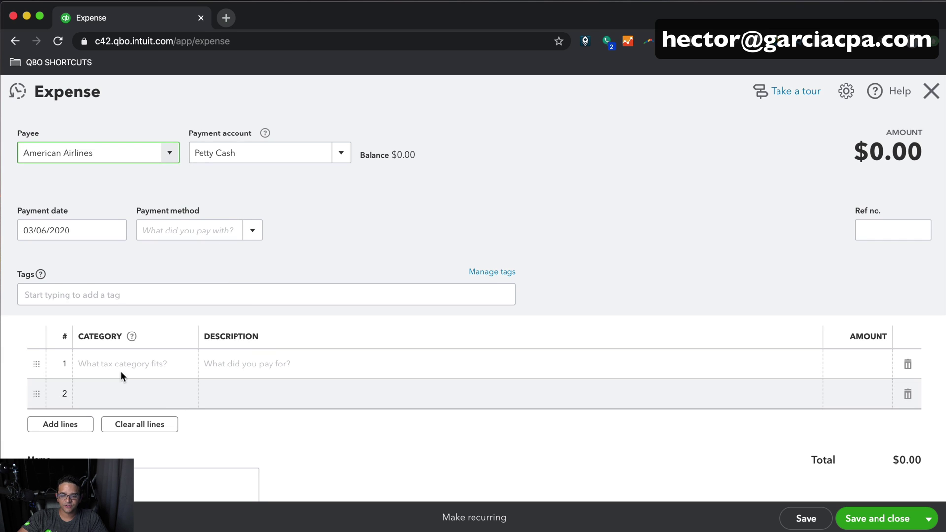
Categorize the expense's first line as Travel with the description "Extra baggage fee for Dallas Trip"
click(120, 372)
text(trav)
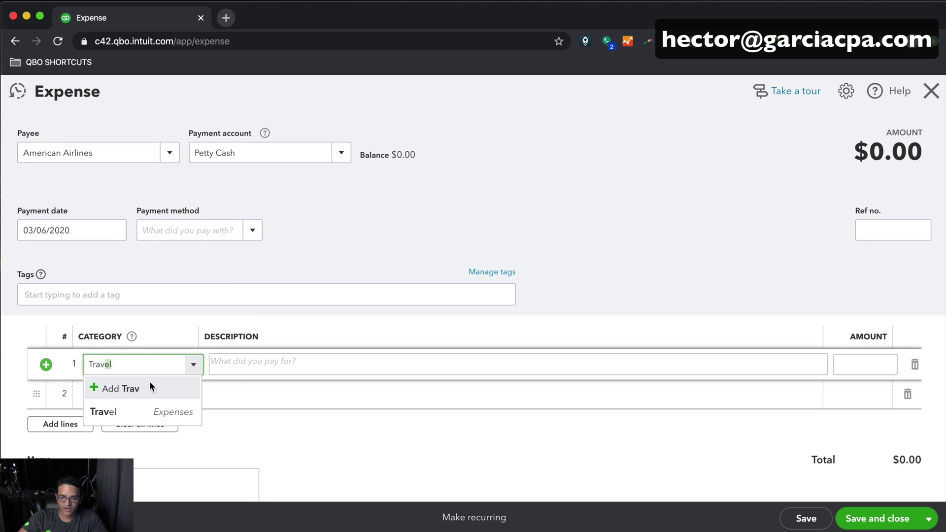
key(Return)
click(243, 362)
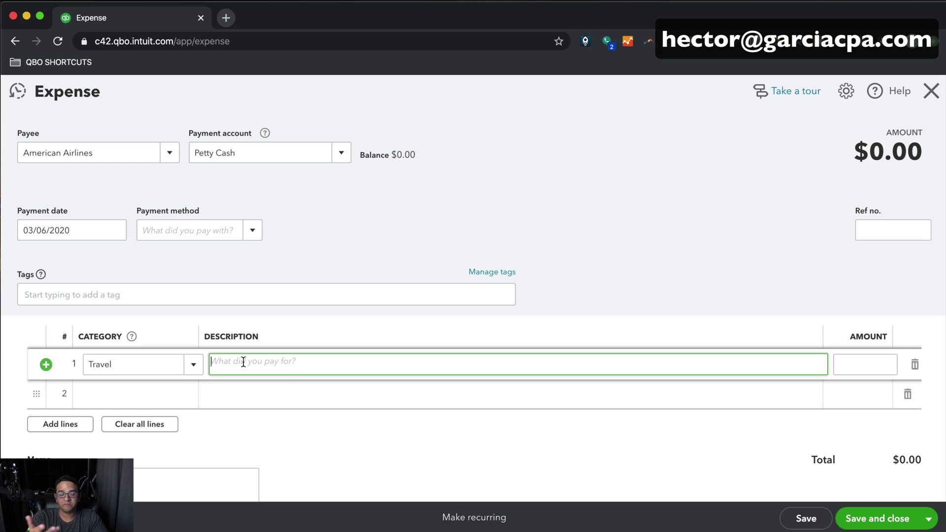
text(Ext)
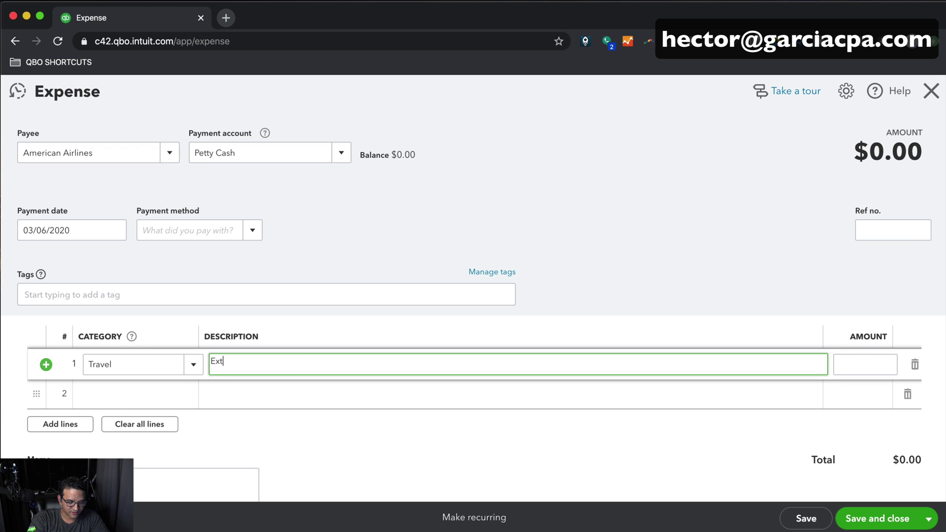
text(ra bagga)
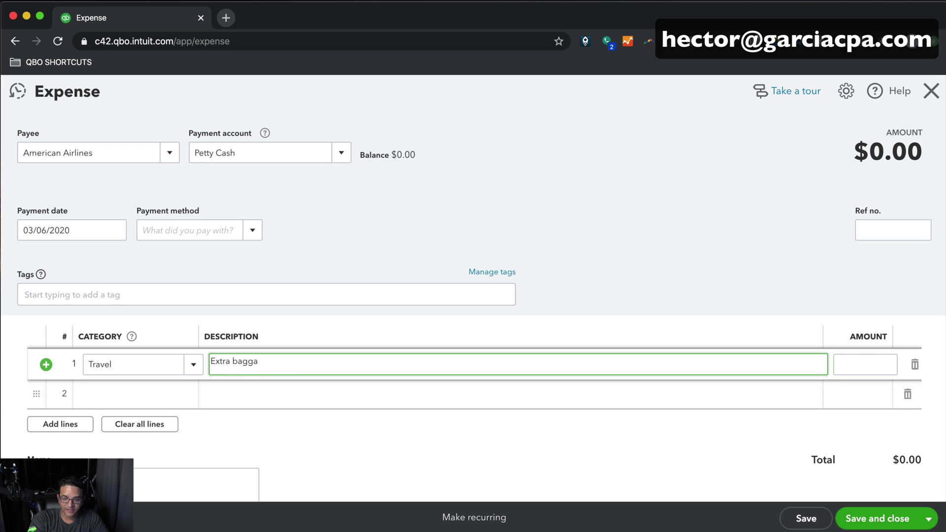
text(g)
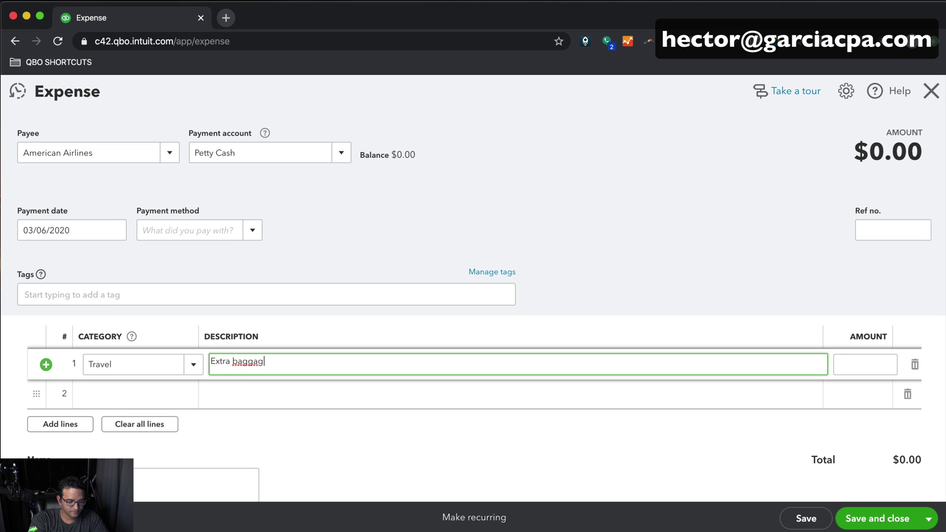
text(e fee for )
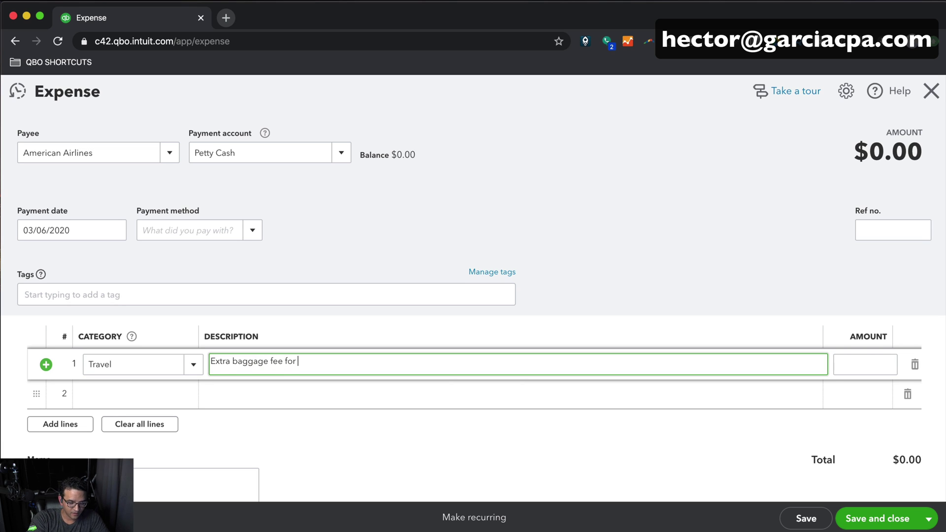
text(Dallas Trup)
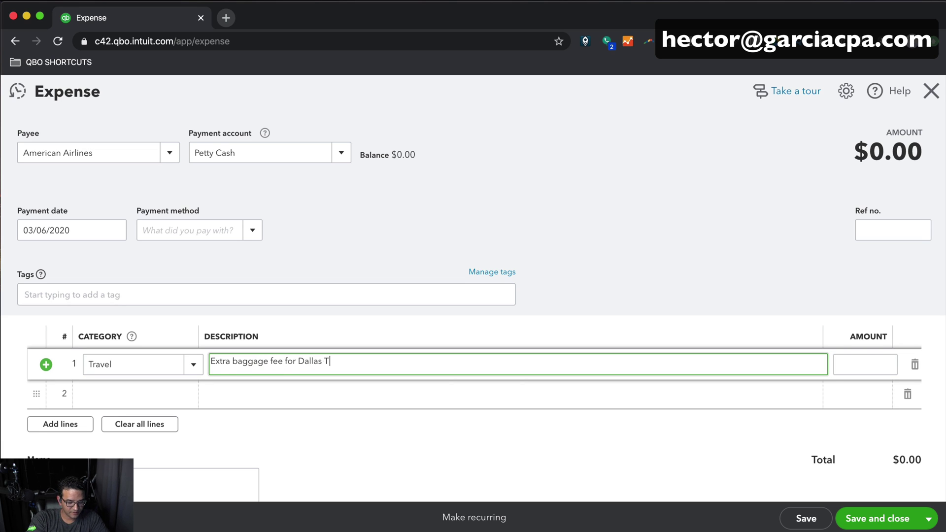
key(Tab)
key(shift+Tab)
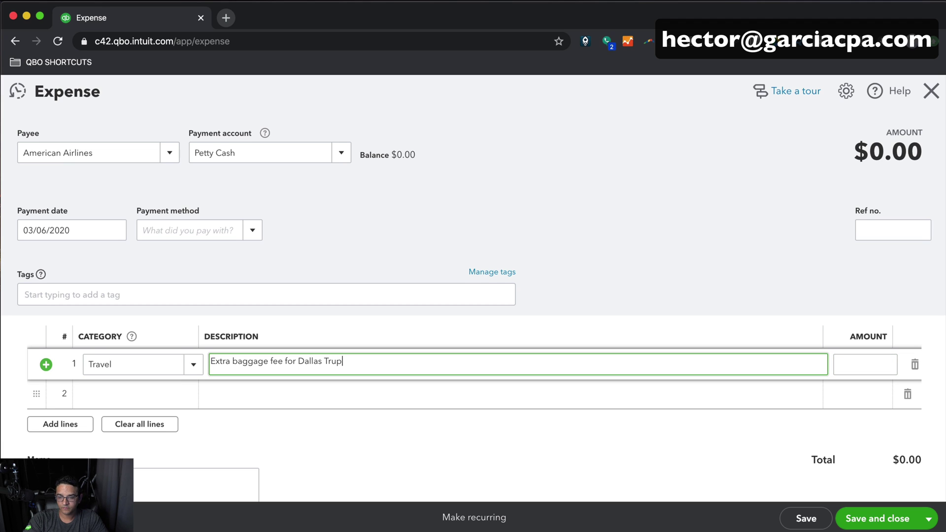
key(alt+shift+Left)
text(Trip)
key(Tab)
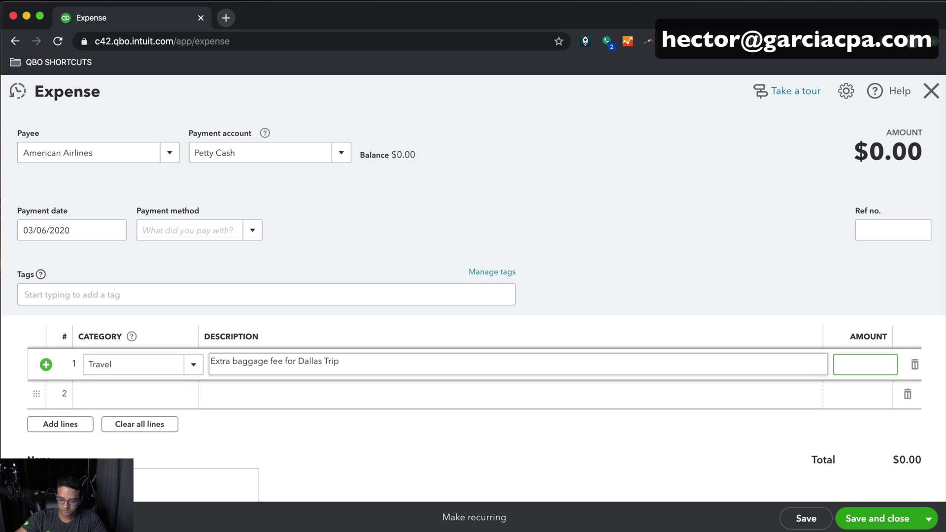
Enter 100 as the Travel line's amount, set the payment method to Cash, and save and close the expense
text(100)
key(Tab)
click(43, 231)
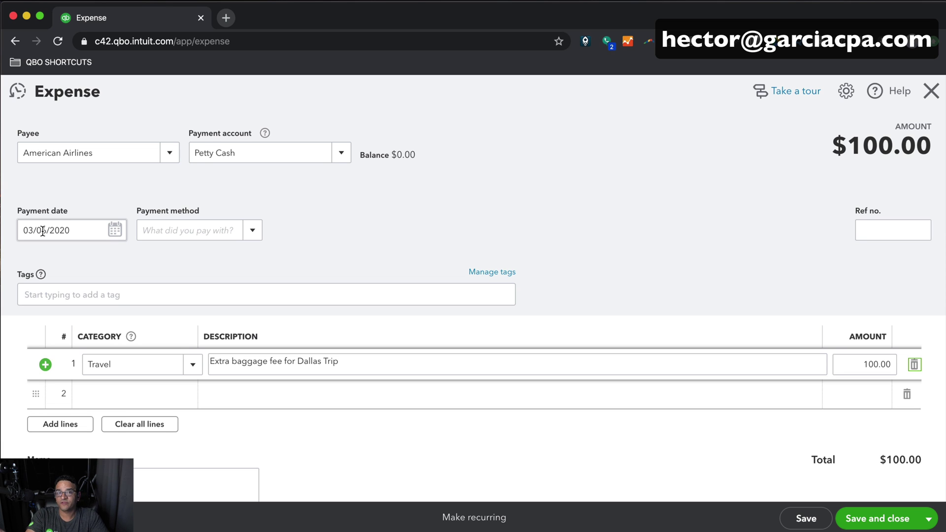
click(252, 230)
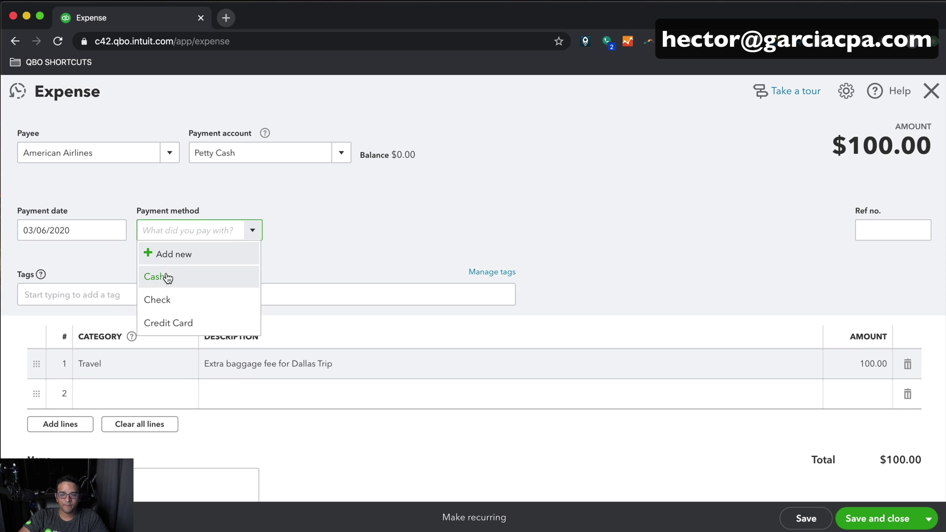
click(165, 277)
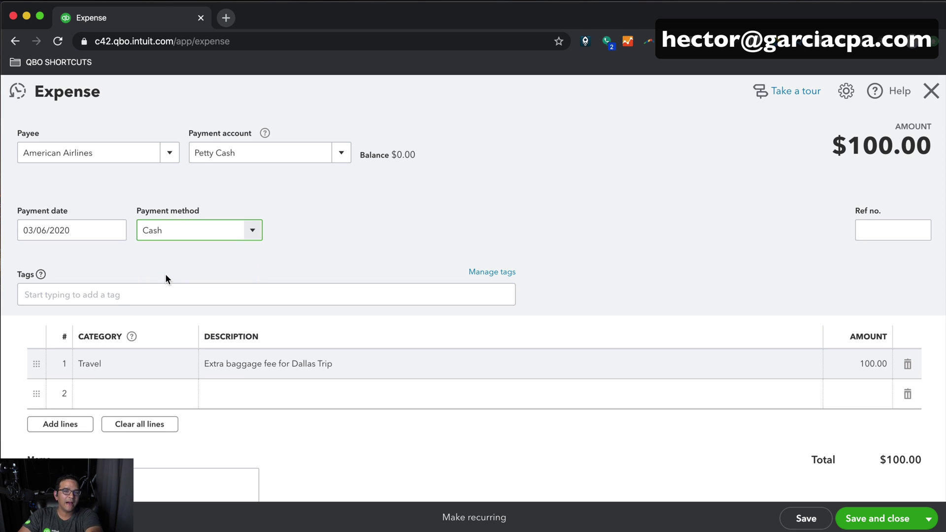
click(878, 517)
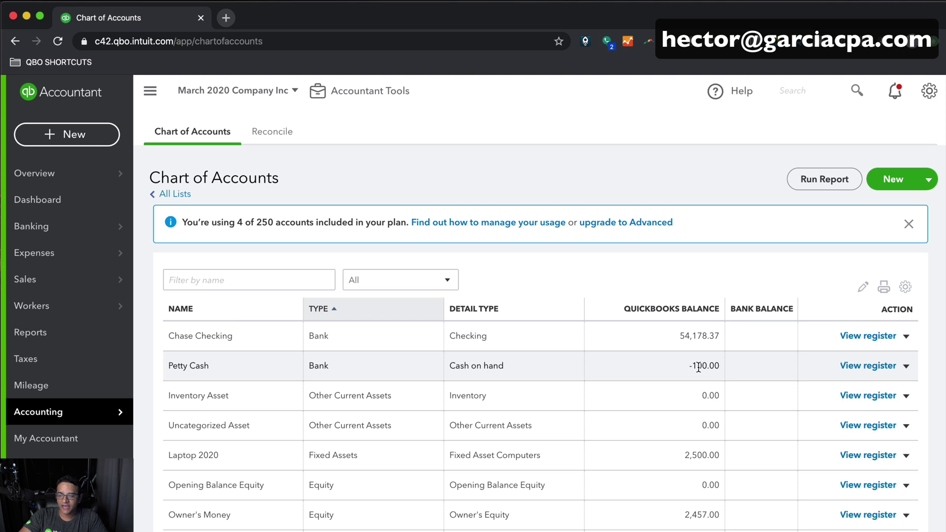
Start a new bank deposit and set its receiving account to Petty Cash
click(74, 138)
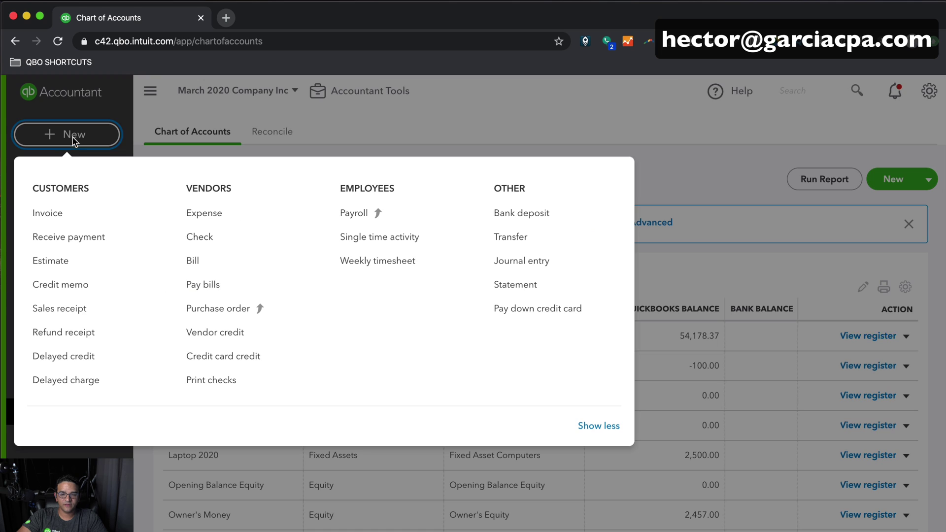
click(536, 212)
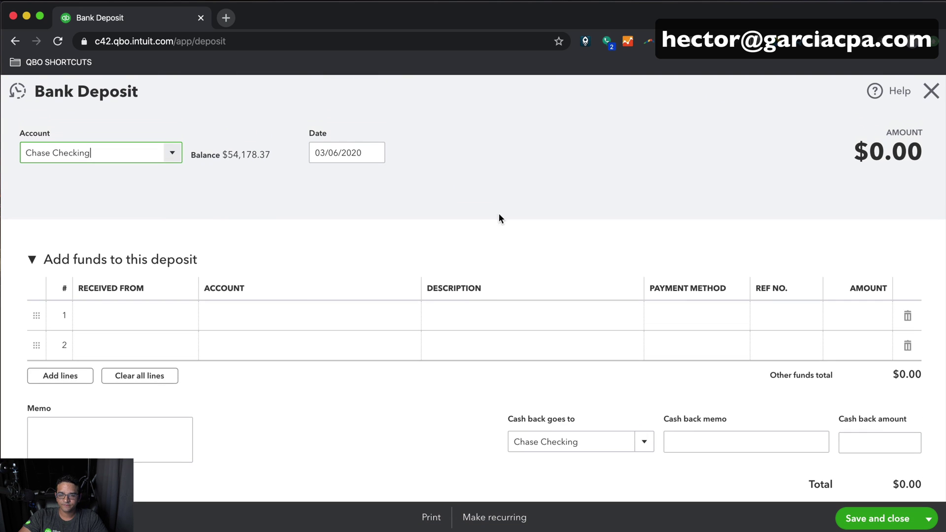
click(179, 157)
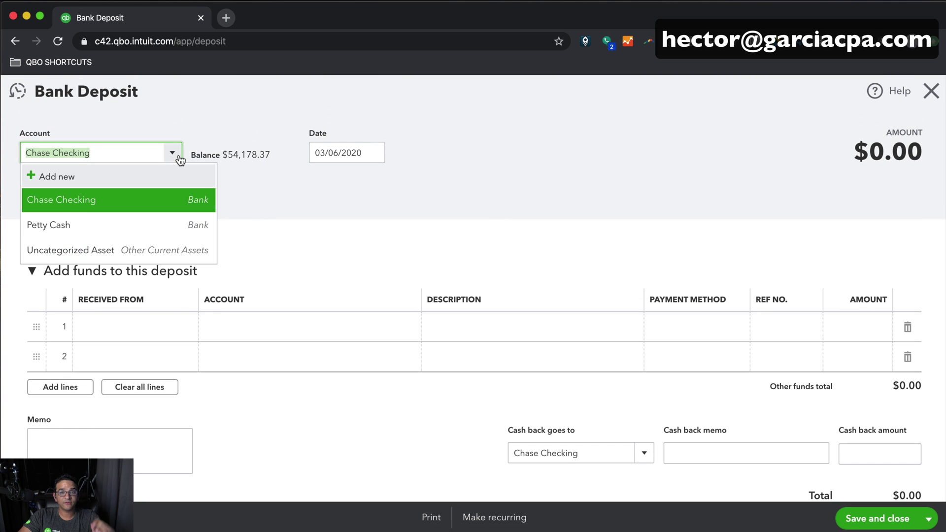
click(49, 228)
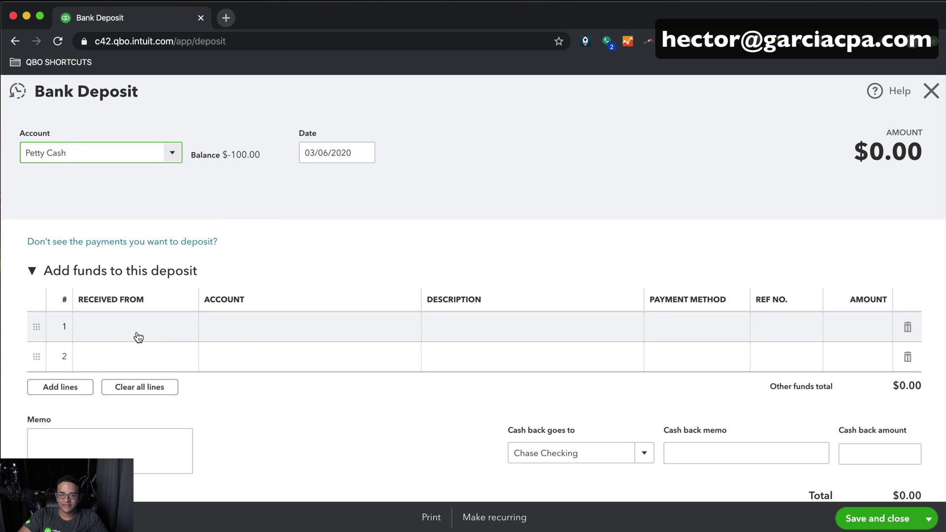
Add a deposit line of 100 from the Owner's Money account and save the bank deposit
click(258, 327)
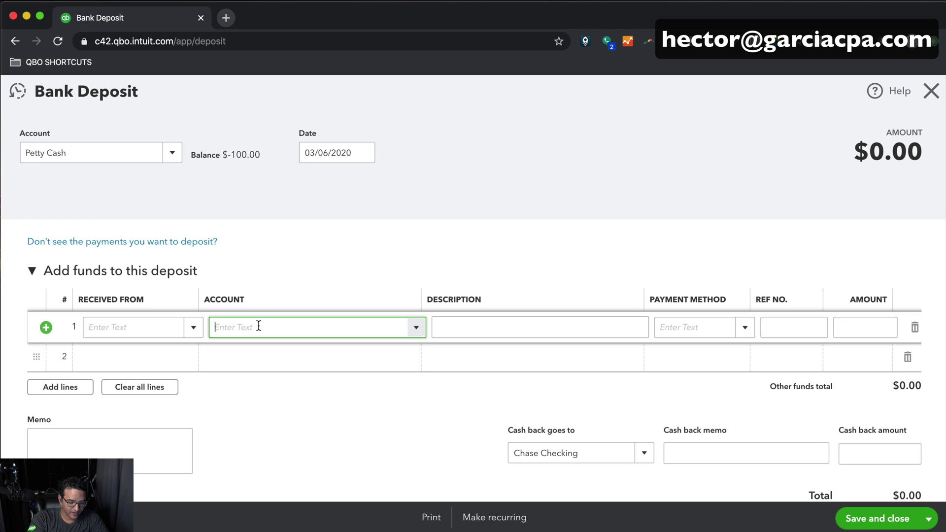
text(Own)
key(Down)
key(Return)
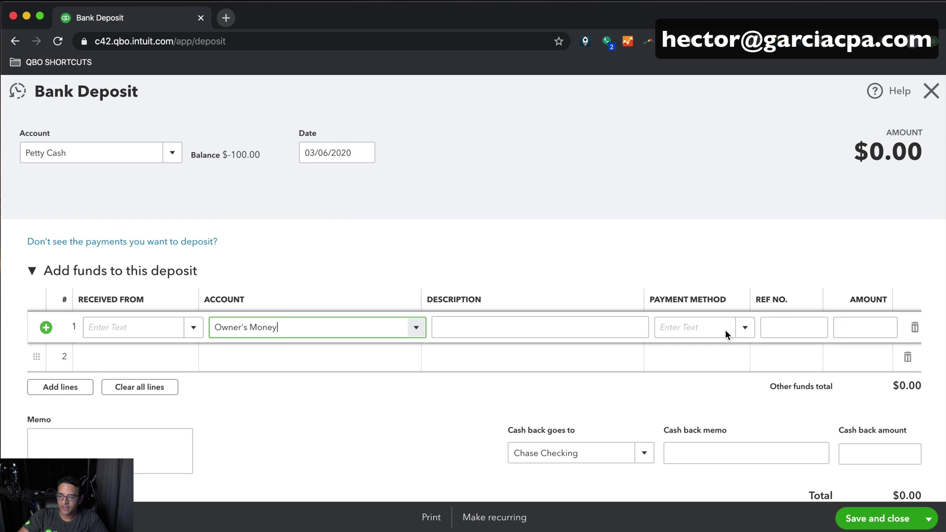
click(882, 326)
text(100)
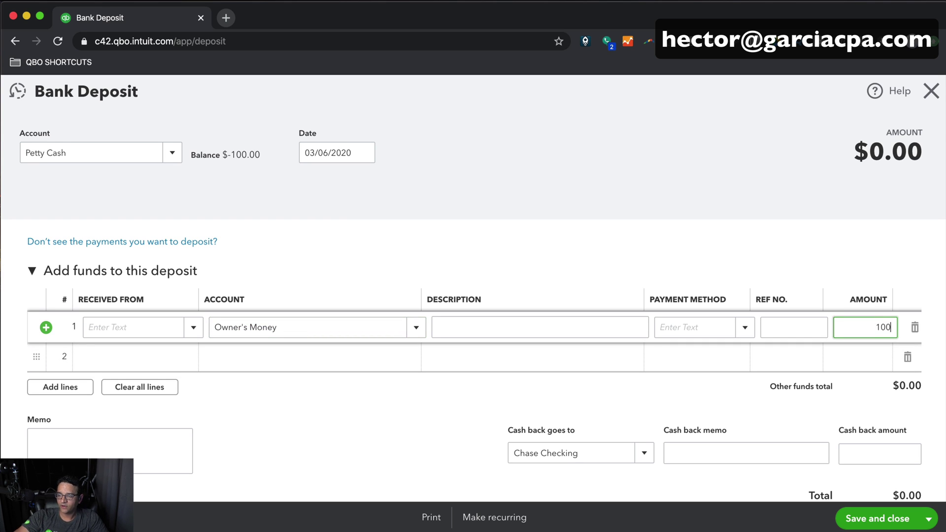
click(547, 335)
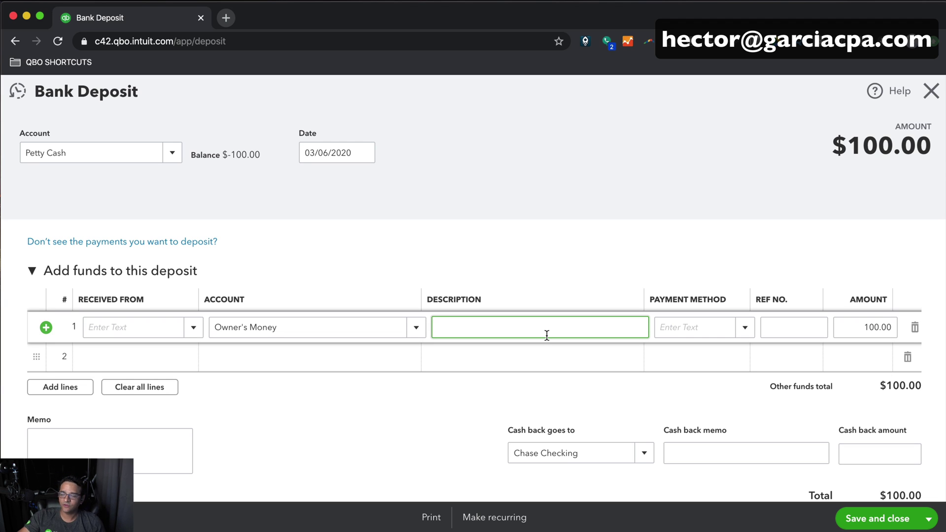
click(539, 285)
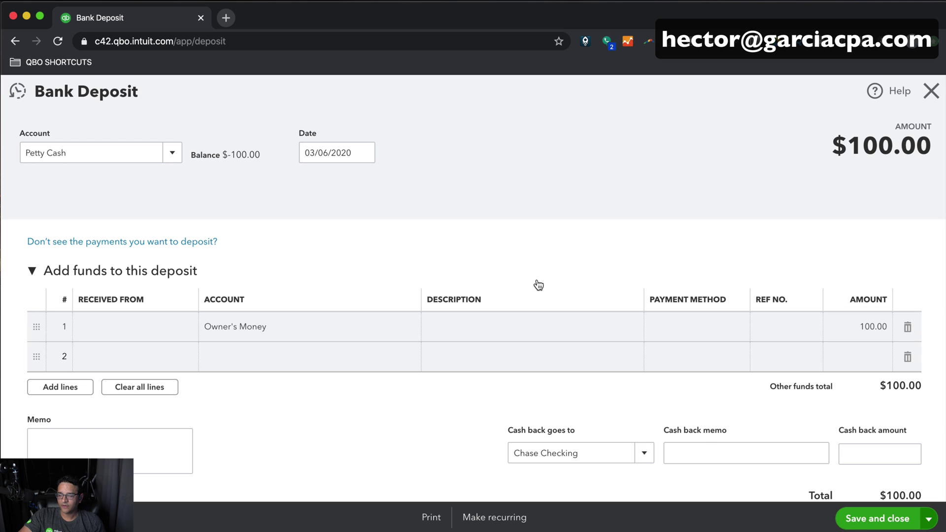
key(ctrl+alt+d)
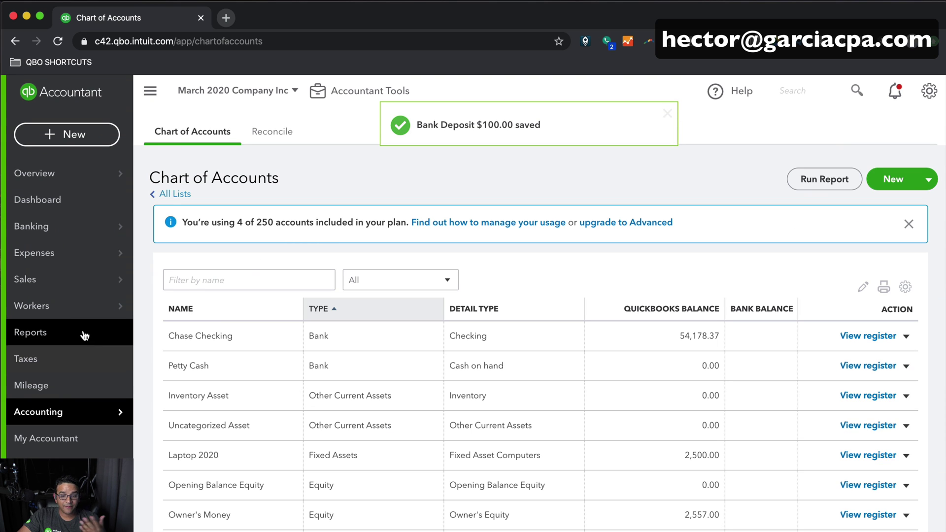
Run the Profit and Loss report for All Dates and review its income and expenses
click(52, 328)
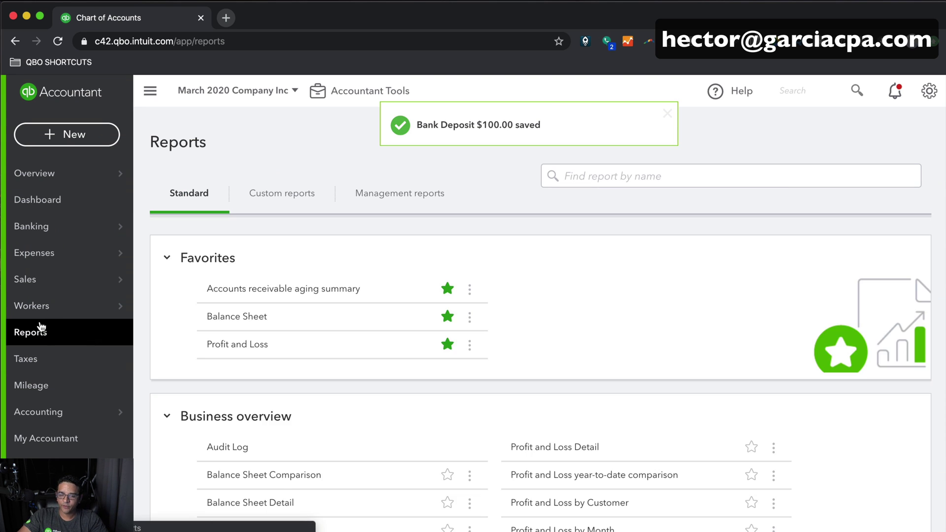
click(239, 345)
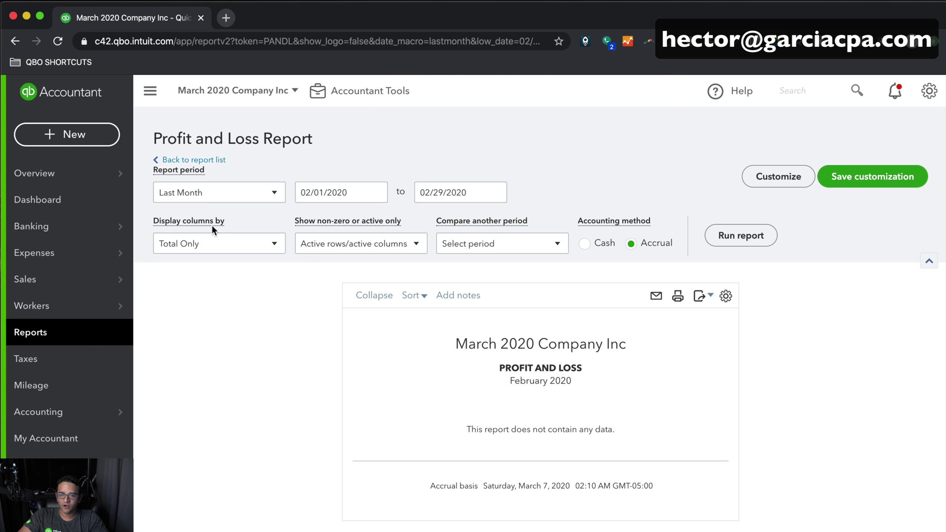
click(217, 192)
scroll(200, 256, up, 5)
click(185, 217)
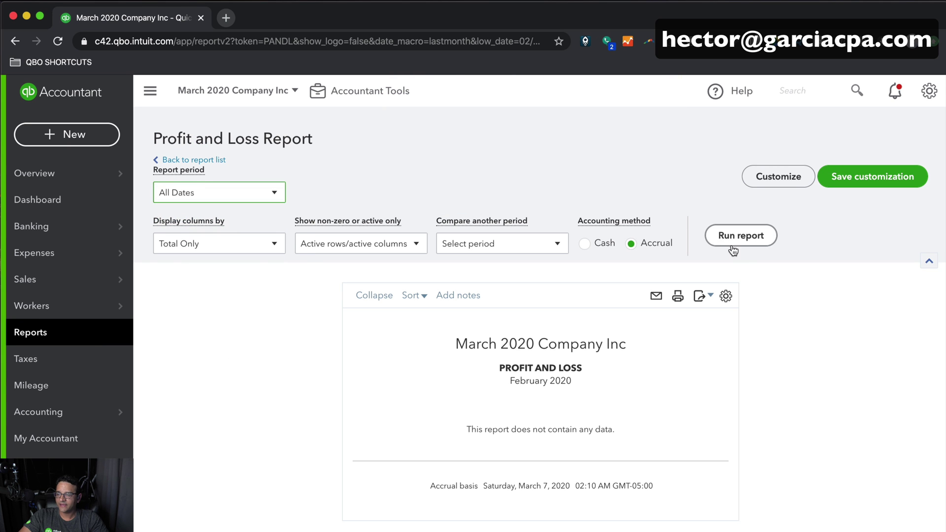
click(733, 249)
scroll(744, 245, down, 2)
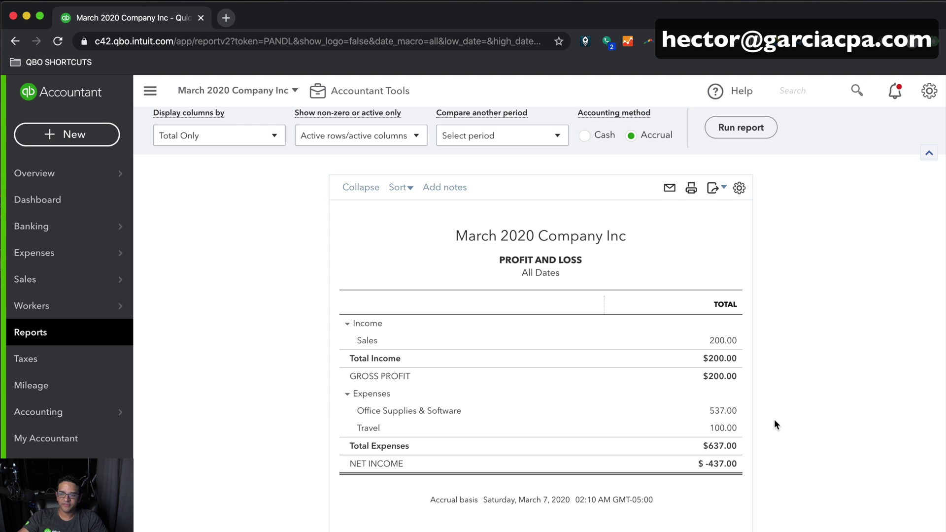
Run the Balance Sheet report for All Dates and review the asset and equity accounts
click(41, 343)
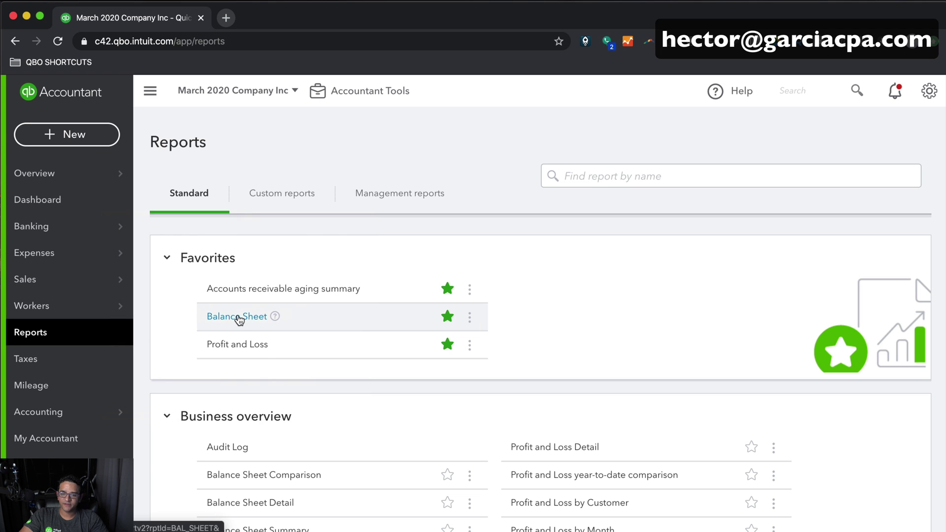
click(238, 318)
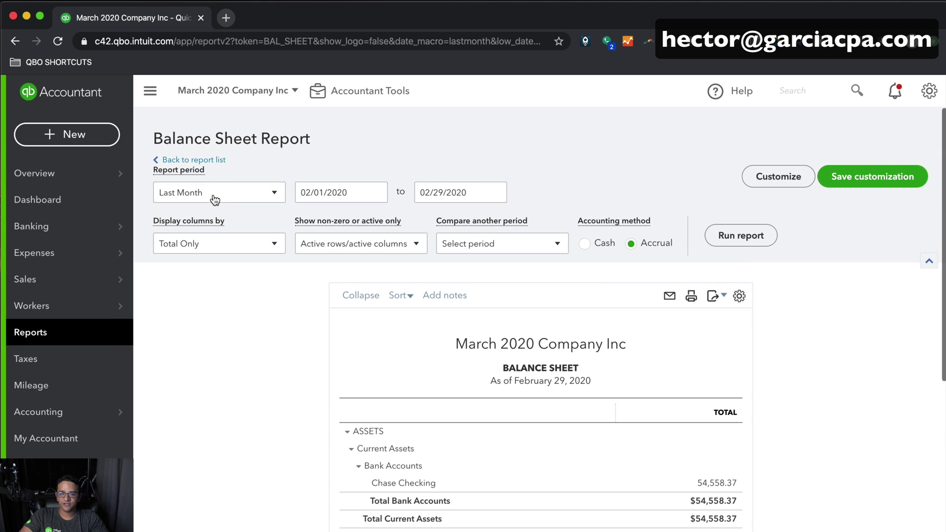
click(215, 199)
scroll(191, 216, up, 3)
click(190, 213)
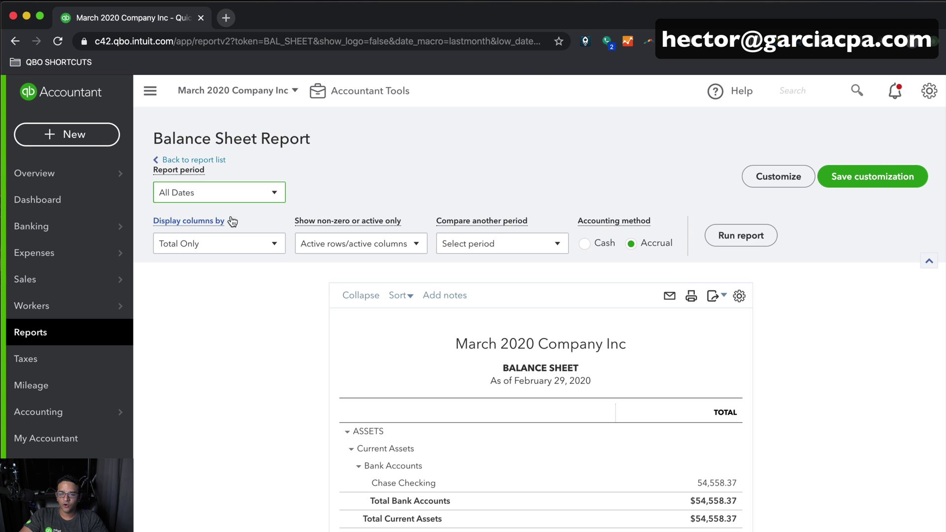
click(741, 237)
scroll(833, 389, down, 5)
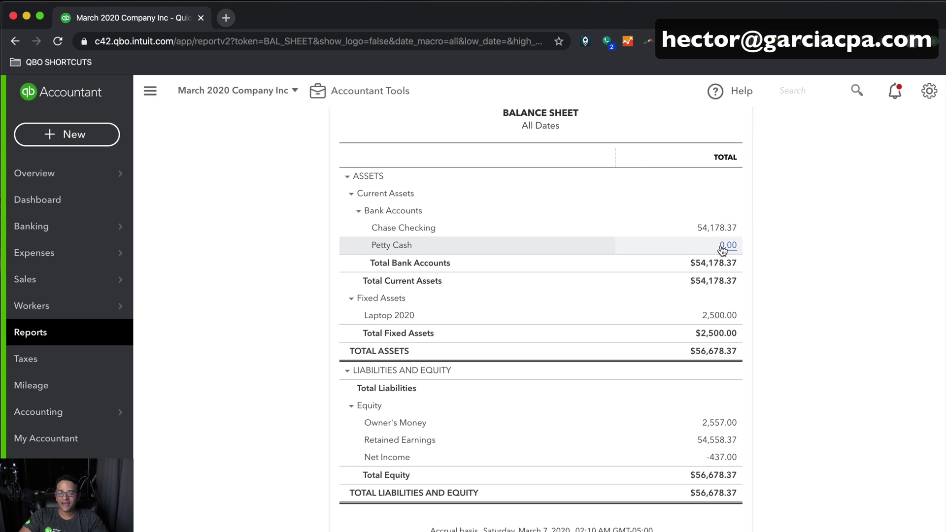
Open the Petty Cash transaction report from the Balance Sheet and examine its split accounts, amounts and running balance
click(722, 246)
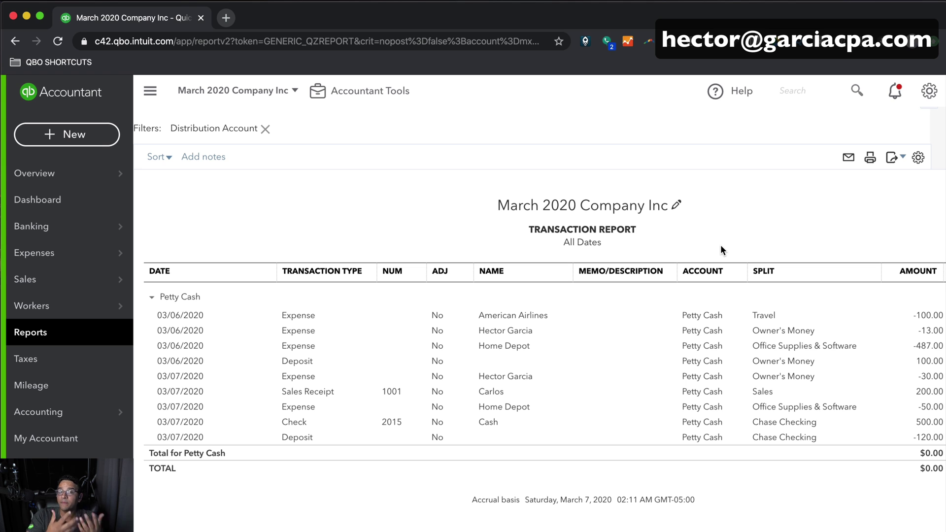
scroll(705, 298, right, 5)
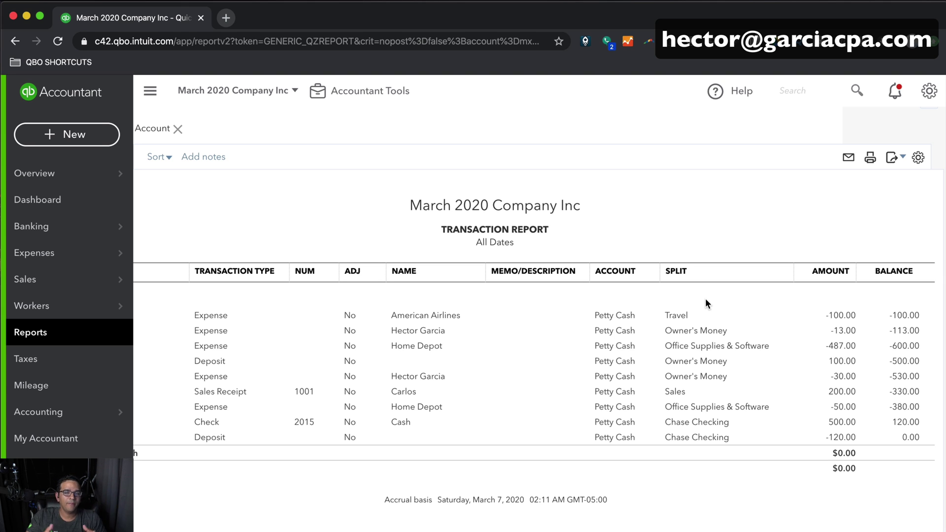
scroll(705, 378, down, 1)
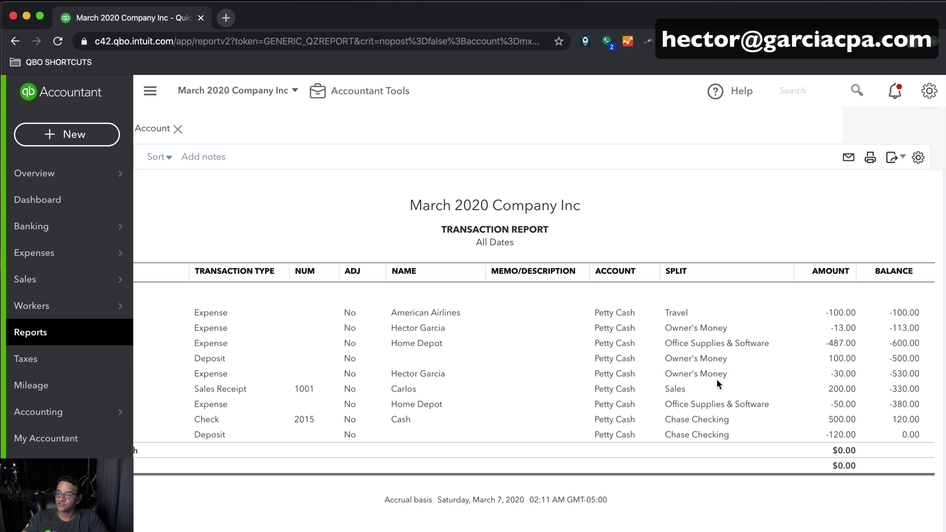
scroll(717, 380, left, 3)
scroll(232, 148, up, 3)
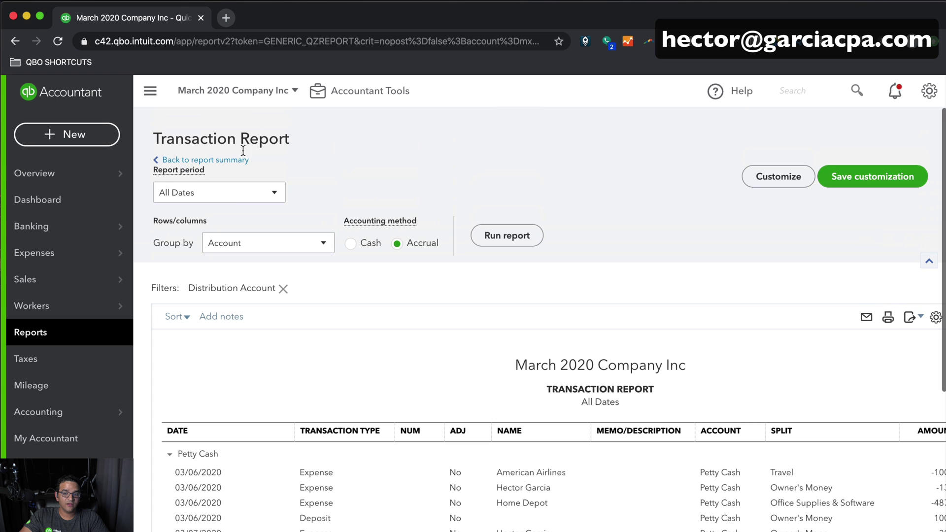
Return to the Balance Sheet and open the transaction report behind the Owner's Money equity balance
click(181, 160)
scroll(444, 232, down, 3)
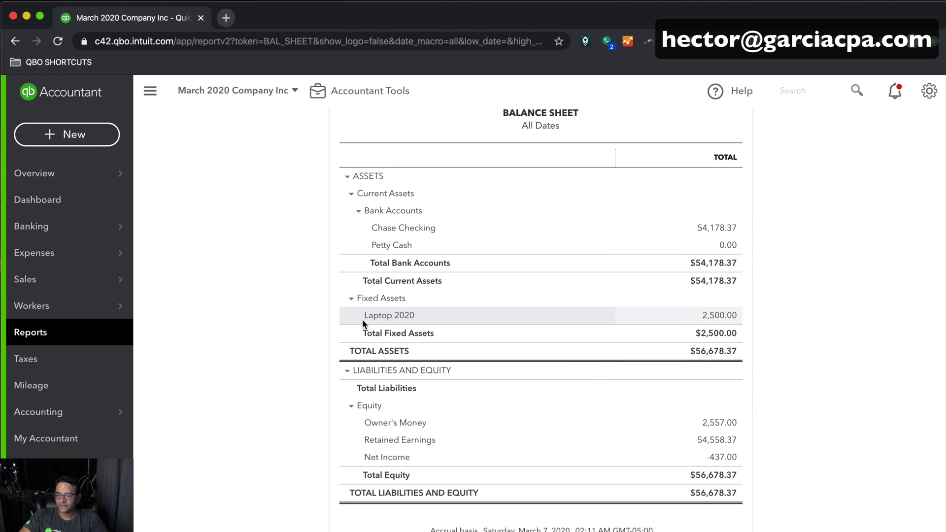
click(720, 423)
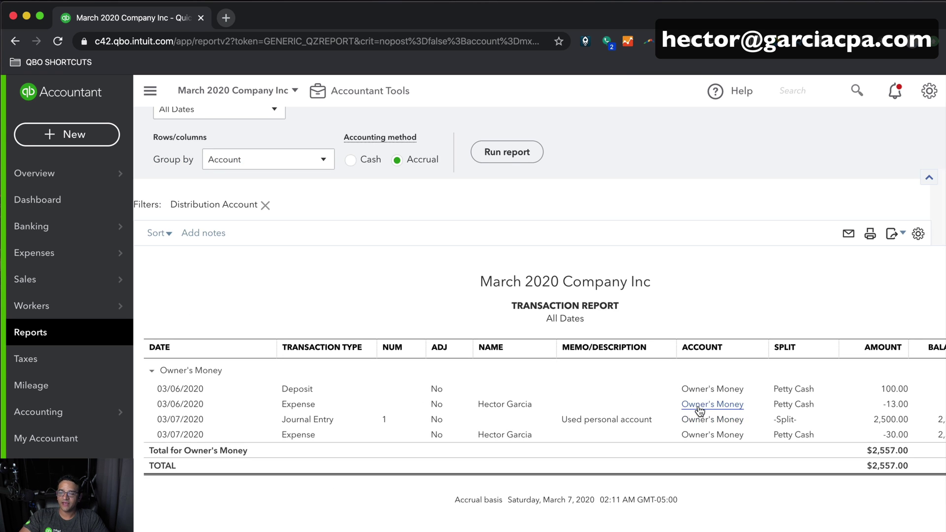